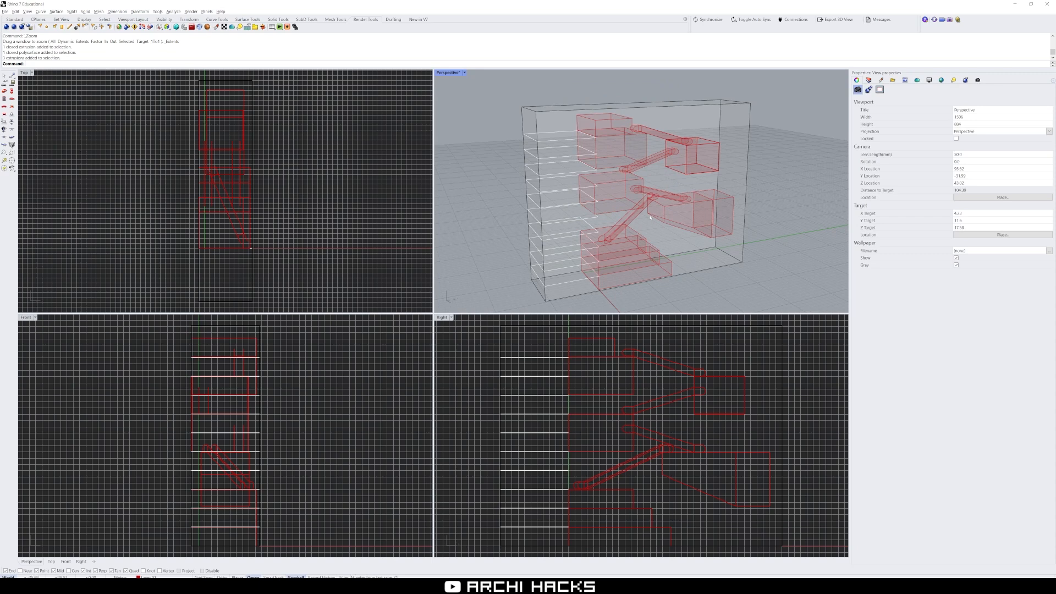
{"action": "left_click_drag", "start_coordinate": [479, 118], "coordinate": [591, 282]}
{"action": "key", "text": "Escape"}
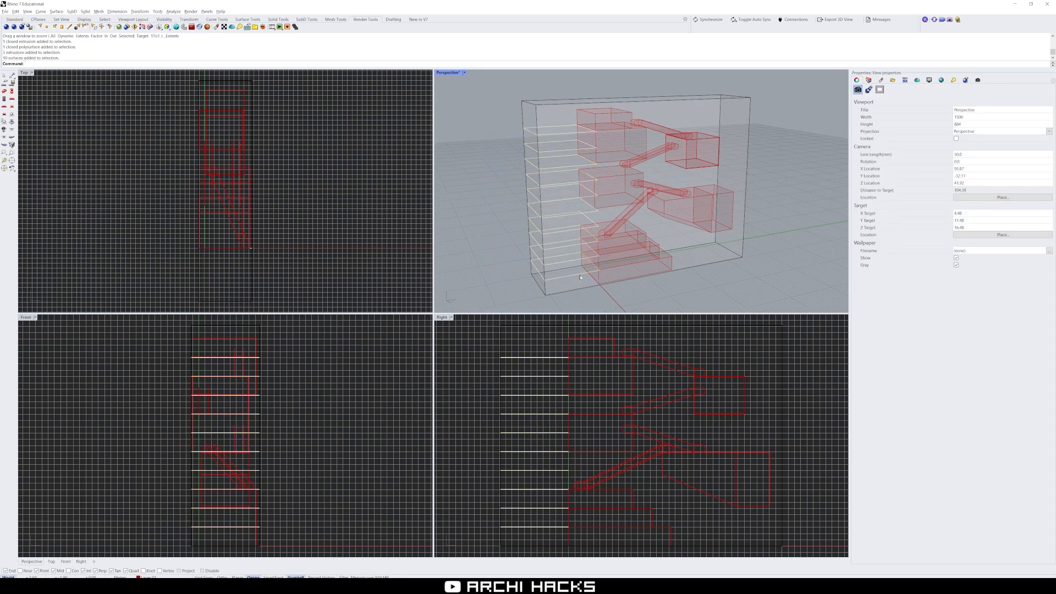
{"action": "left_click", "coordinate": [581, 277]}
{"action": "key", "text": "Escape"}
{"action": "left_click", "coordinate": [723, 256]}
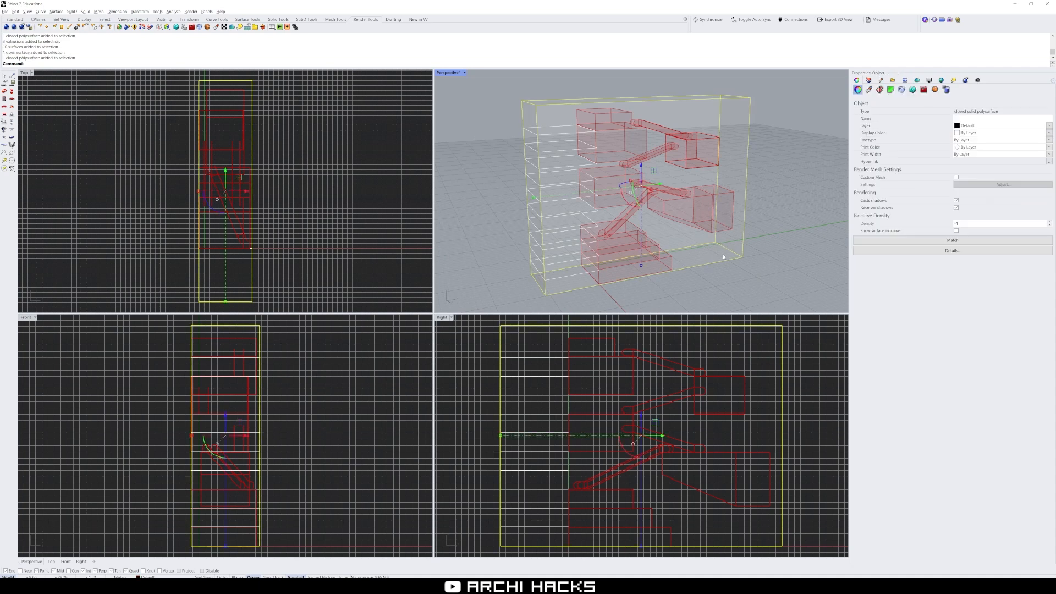
{"action": "key", "text": "Escape"}
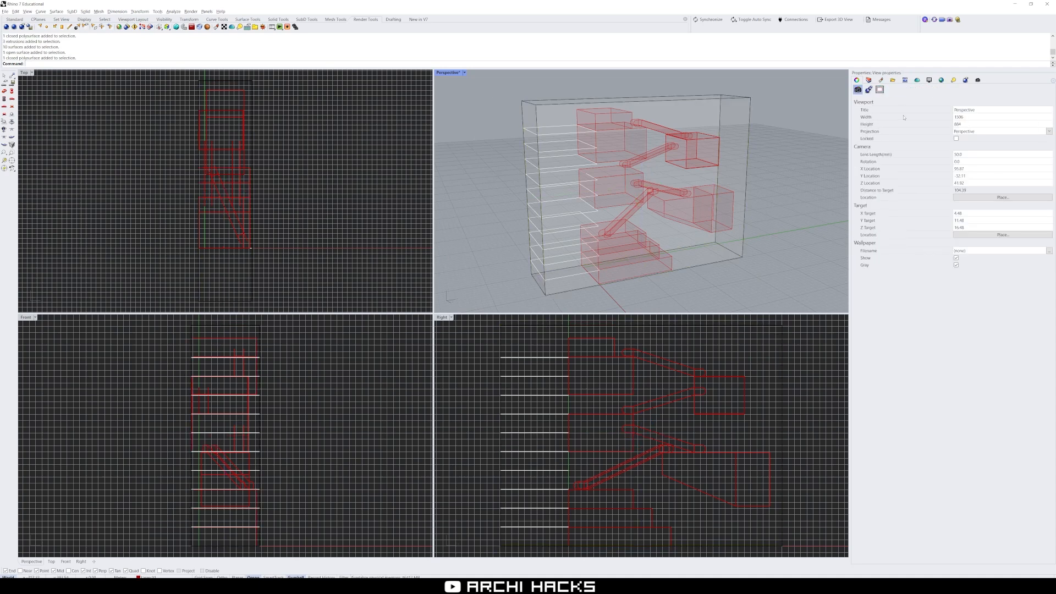
Step: Explode the outer building box into separate surfaces
{"action": "left_click", "coordinate": [869, 79]}
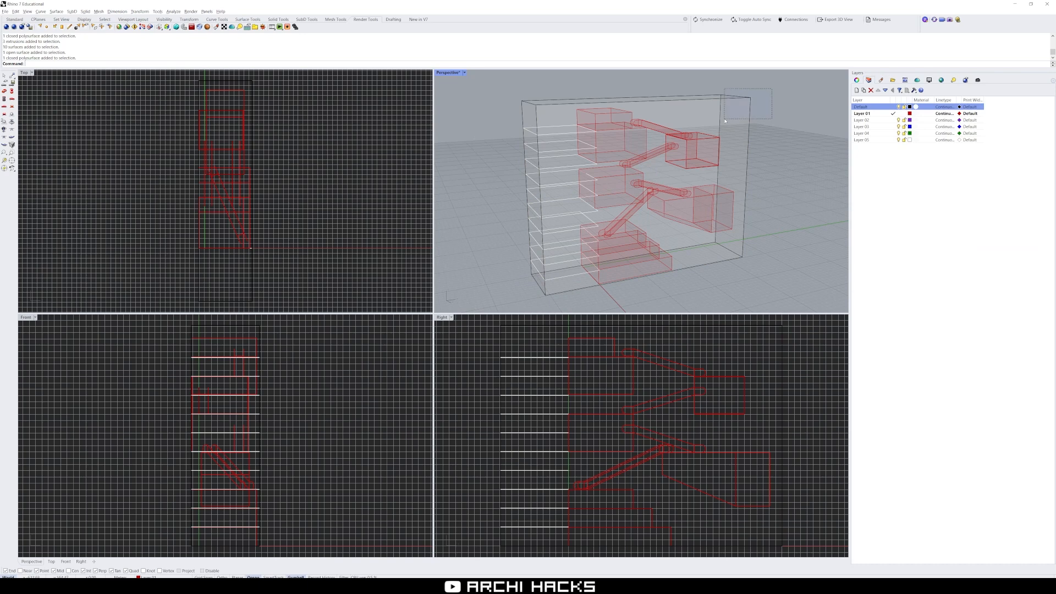
{"action": "left_click_drag", "start_coordinate": [725, 120], "coordinate": [725, 121]}
{"action": "left_click", "coordinate": [569, 91]}
{"action": "left_click", "coordinate": [735, 117]}
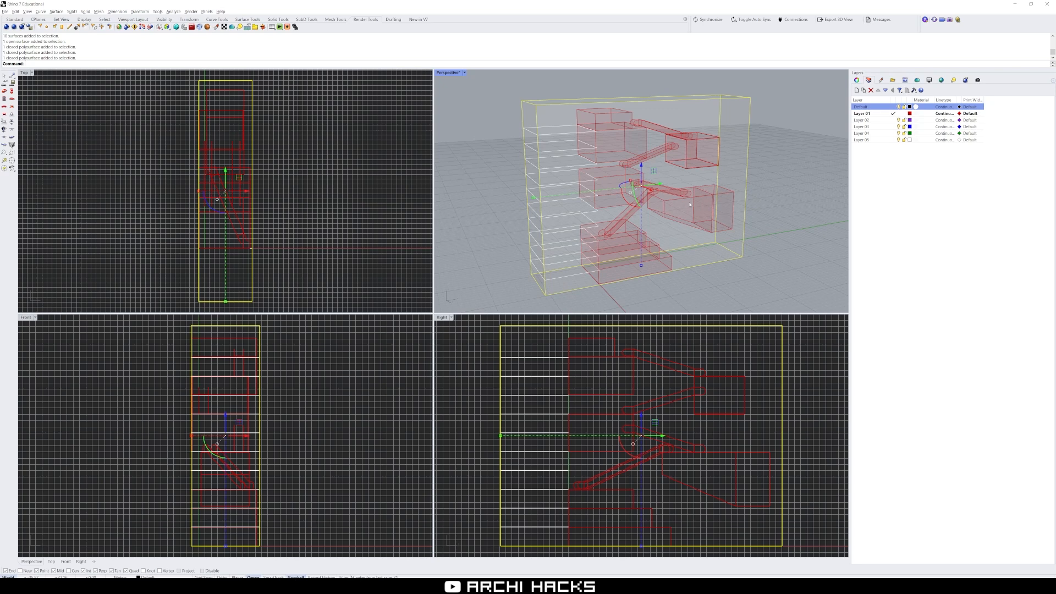
{"action": "type", "text": "Expl"}
{"action": "key", "text": "Return"}
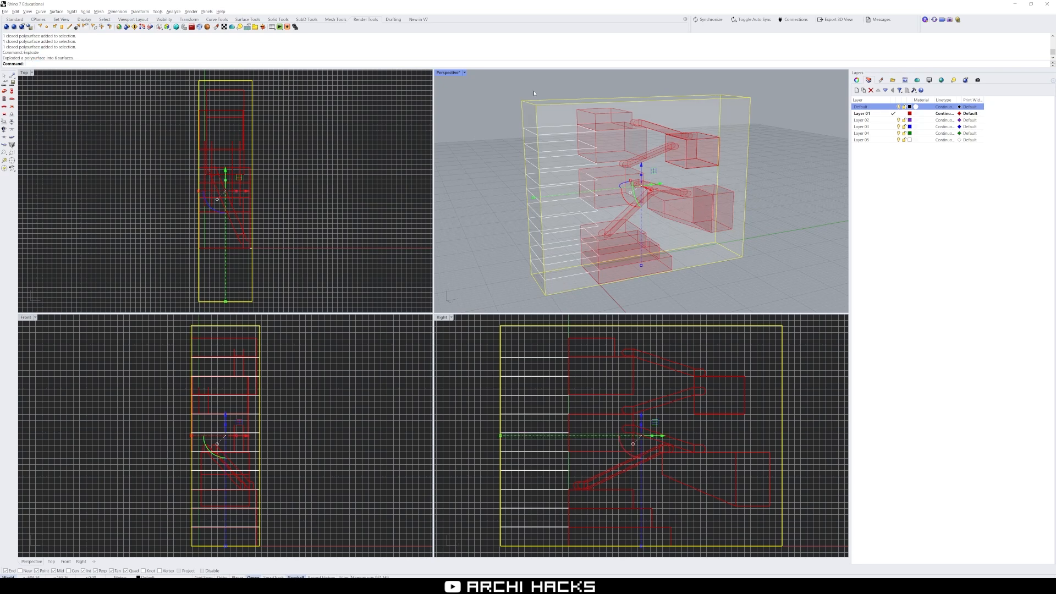
{"action": "key", "text": "Escape"}
Step: Delete the bottom face of the exploded outer box
{"action": "right_click_drag", "start_coordinate": [709, 180], "coordinate": [691, 261]}
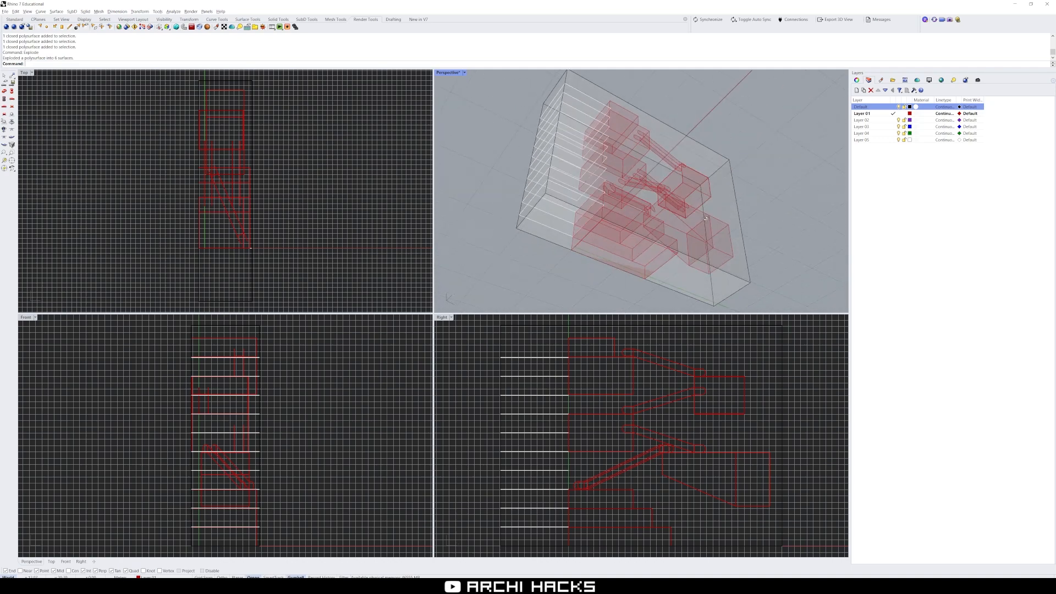
{"action": "left_click", "coordinate": [707, 285]}
{"action": "key", "text": "Delete"}
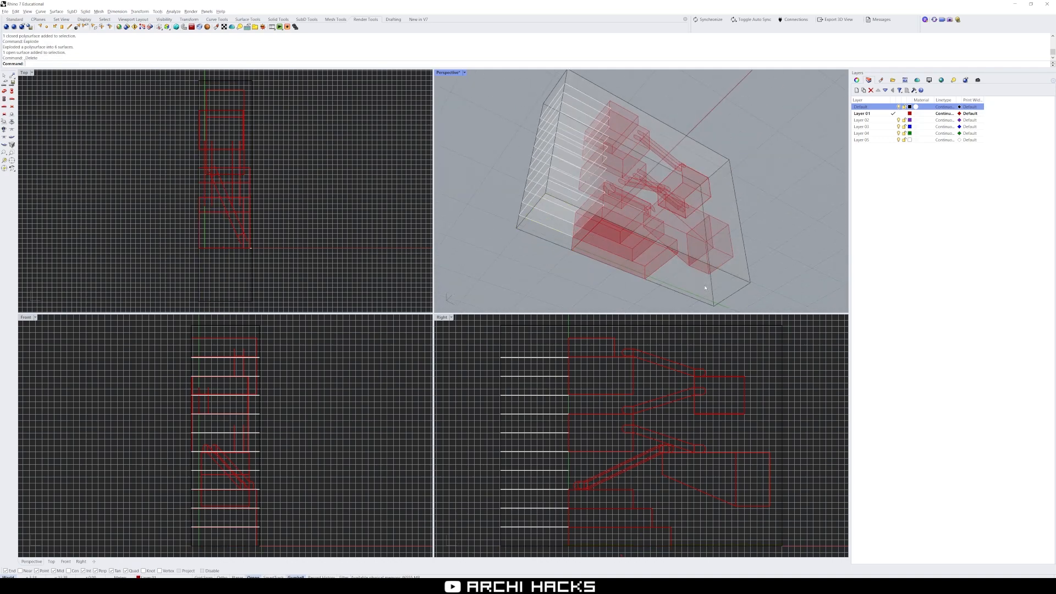
Step: Select the five remaining surfaces of the outer building box
{"action": "right_click_drag", "start_coordinate": [705, 287], "coordinate": [633, 227]}
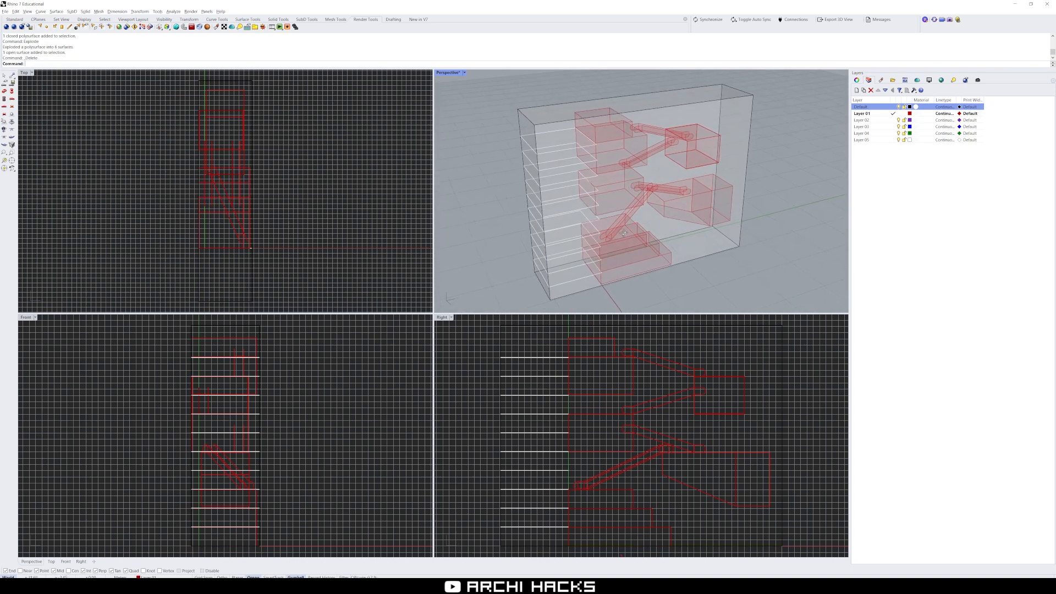
{"action": "left_click_drag", "start_coordinate": [720, 101], "coordinate": [710, 108]}
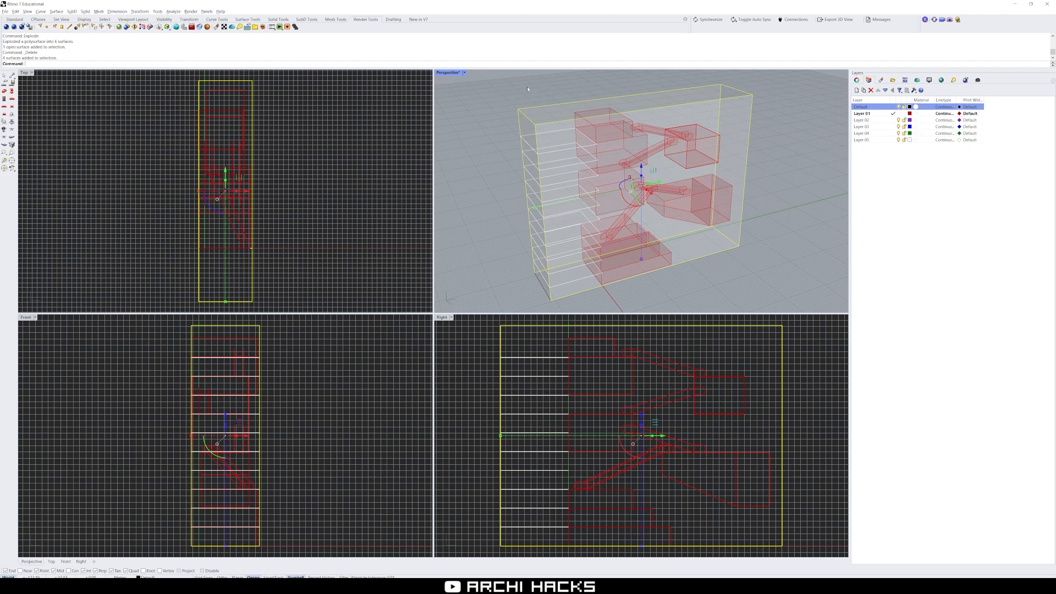
{"action": "left_click_drag", "start_coordinate": [507, 128], "coordinate": [506, 130], "text": "shift"}
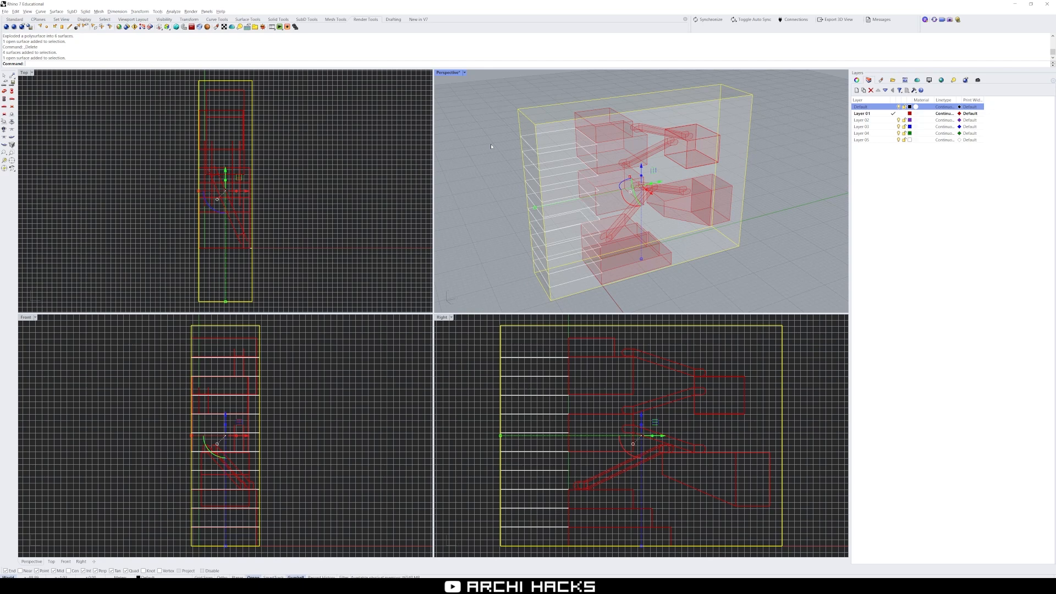
{"action": "type", "text": "extrudesrf"}
{"action": "key", "text": "Return"}
{"action": "type", "text": "10"}
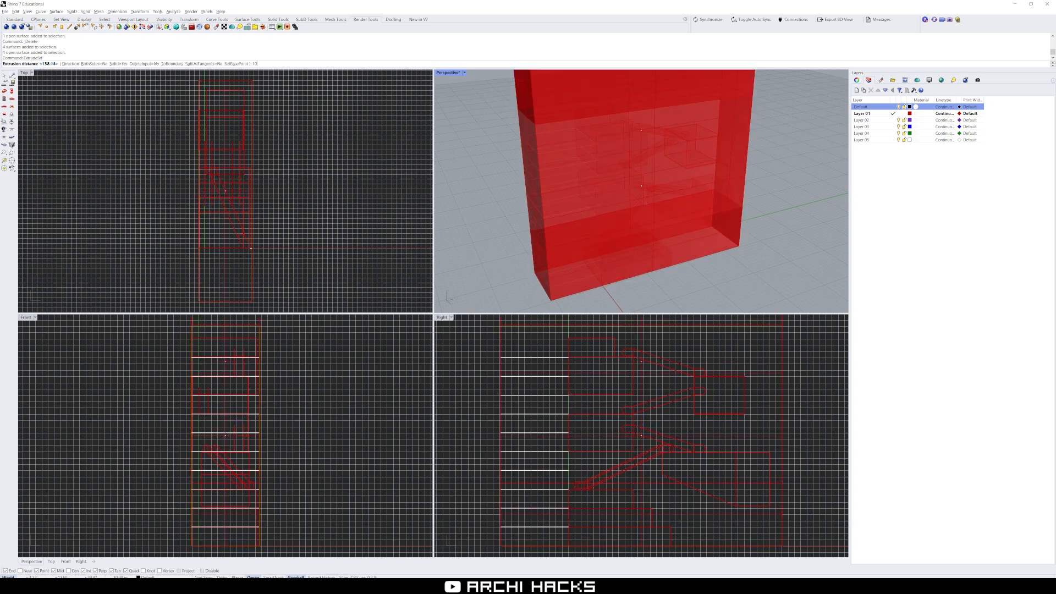
{"action": "type", "text": "cm"}
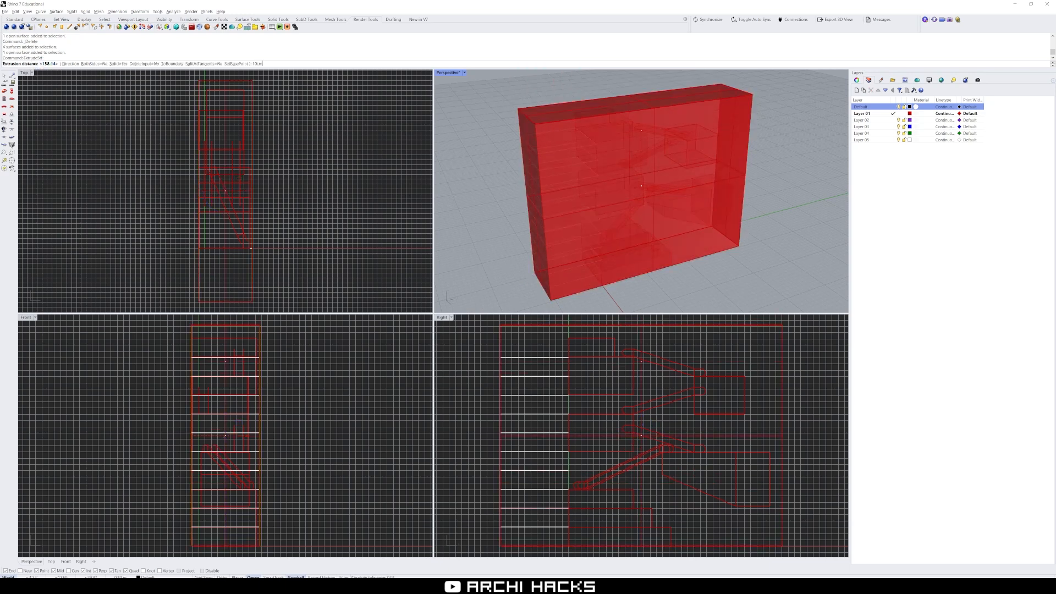
{"action": "key", "text": "Return"}
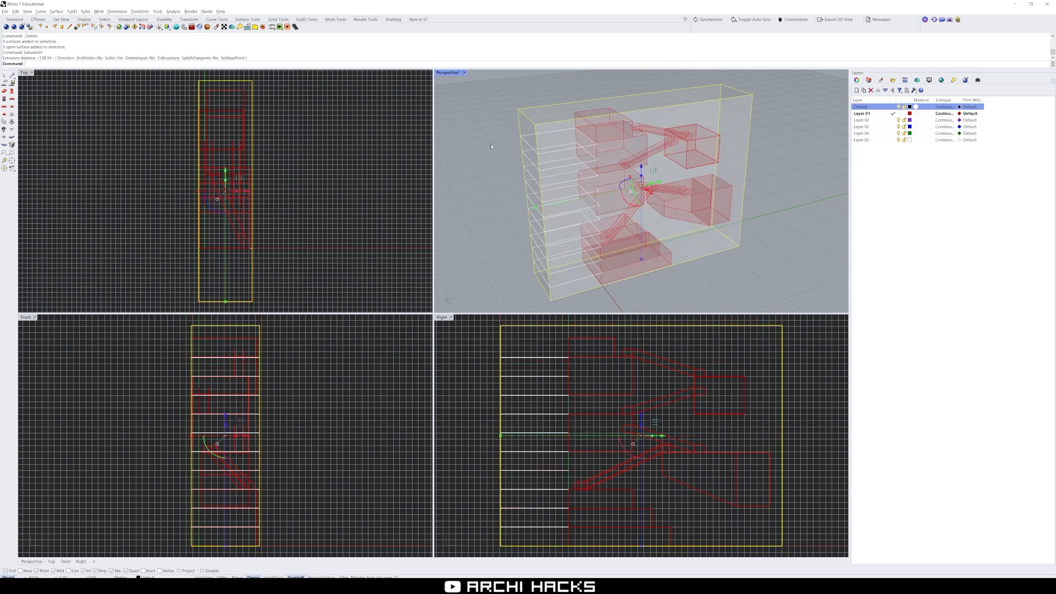
Step: Offset the selected outer box surfaces outward by 0.1 as solids using OffsetSrf
{"action": "type", "text": "OffsetSrf"}
{"action": "key", "text": "Return"}
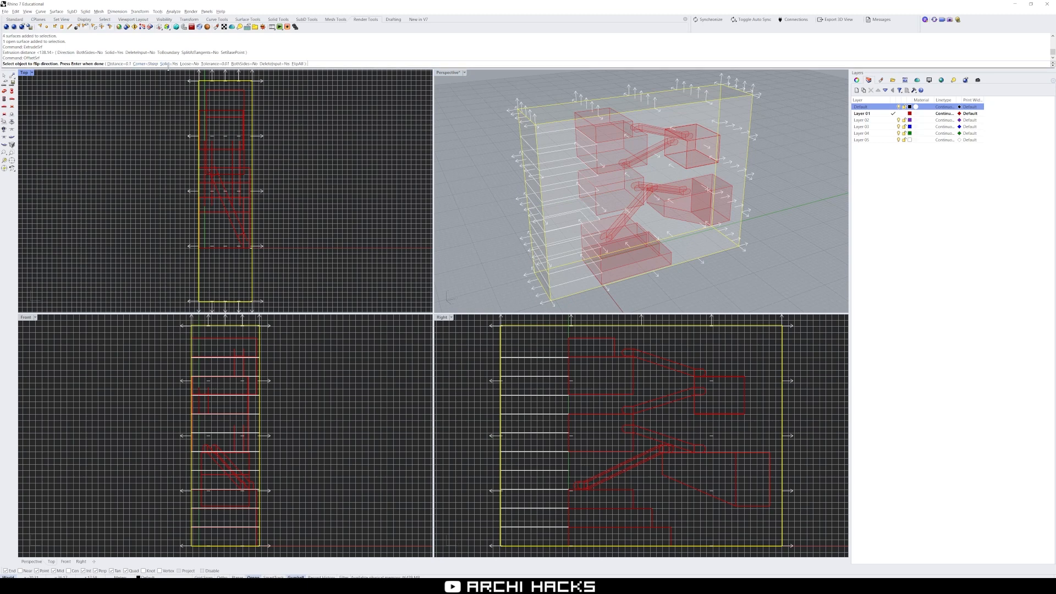
{"action": "left_click", "coordinate": [120, 64]}
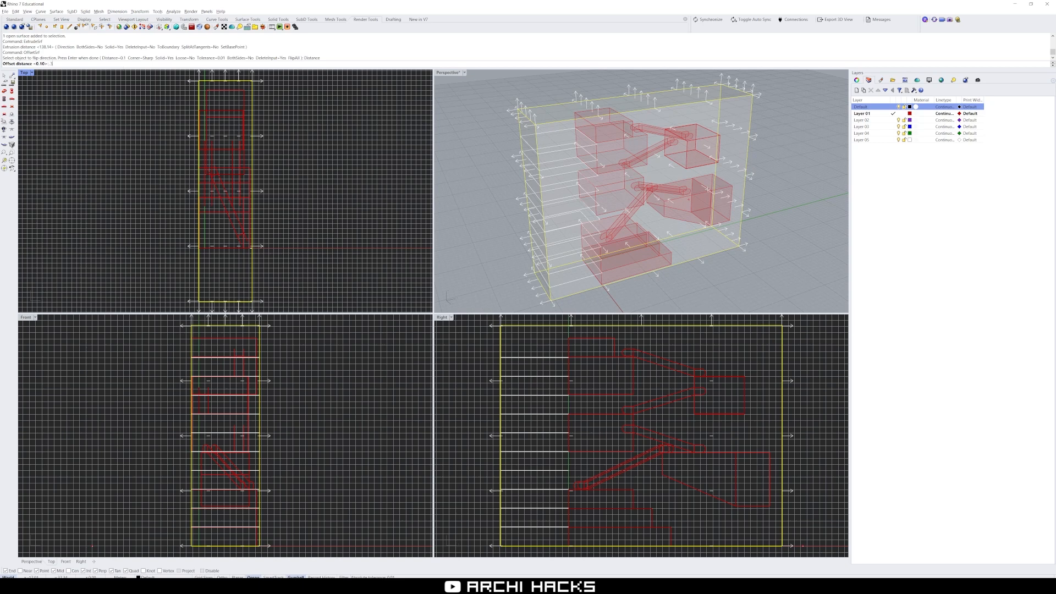
{"action": "key", "text": "Return"}
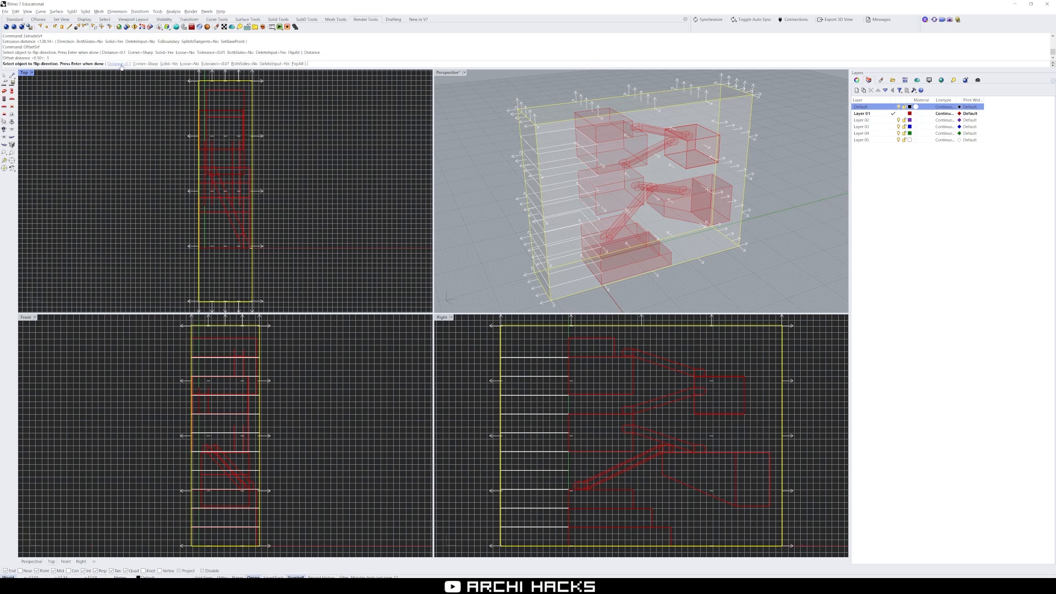
{"action": "key", "text": "Return"}
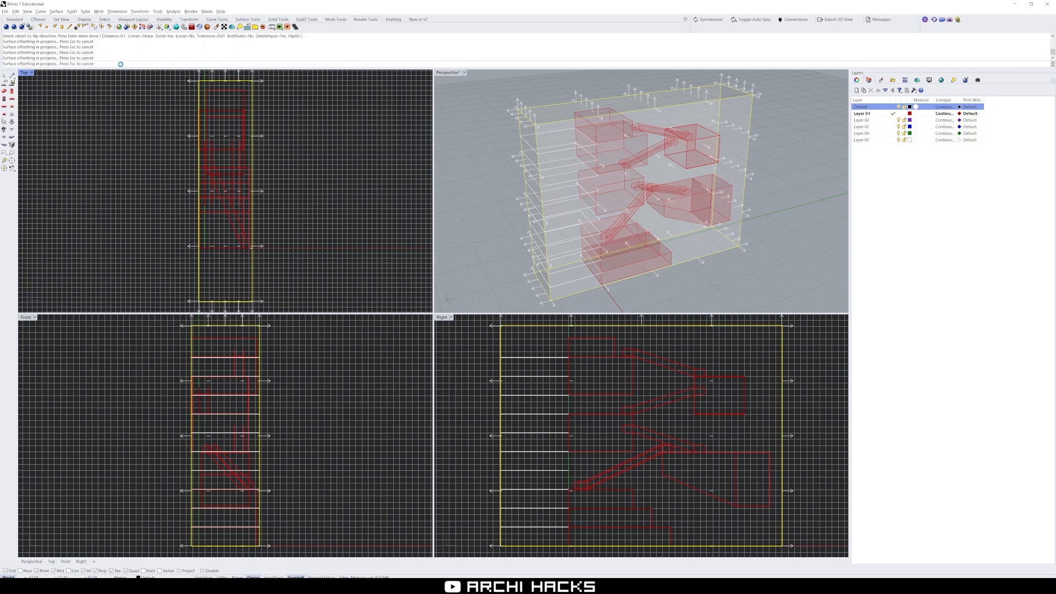
{"action": "left_click", "coordinate": [488, 161]}
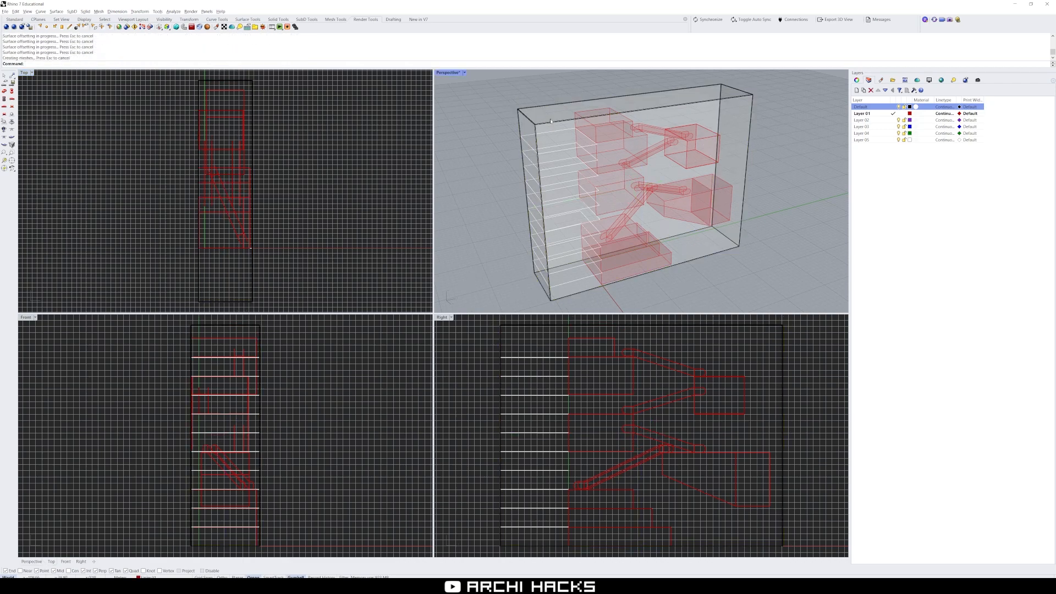
Step: Inspect the thickened wall and roof panels at the box's upper corner in an enlarged perspective view
{"action": "key", "text": "ctrl+m"}
{"action": "scroll", "coordinate": [249, 212], "scroll_direction": "up", "scroll_amount": 10}
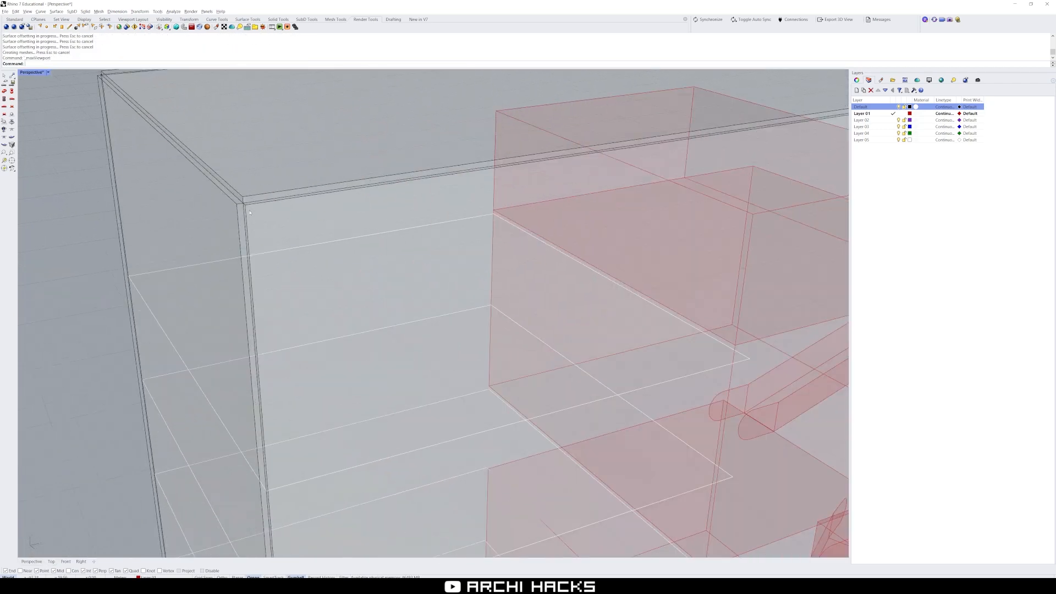
{"action": "scroll", "coordinate": [248, 201], "scroll_direction": "down", "scroll_amount": 8}
{"action": "left_click", "coordinate": [253, 212]}
{"action": "left_click", "coordinate": [240, 210]}
{"action": "left_click", "coordinate": [251, 193]}
{"action": "key", "text": "Escape"}
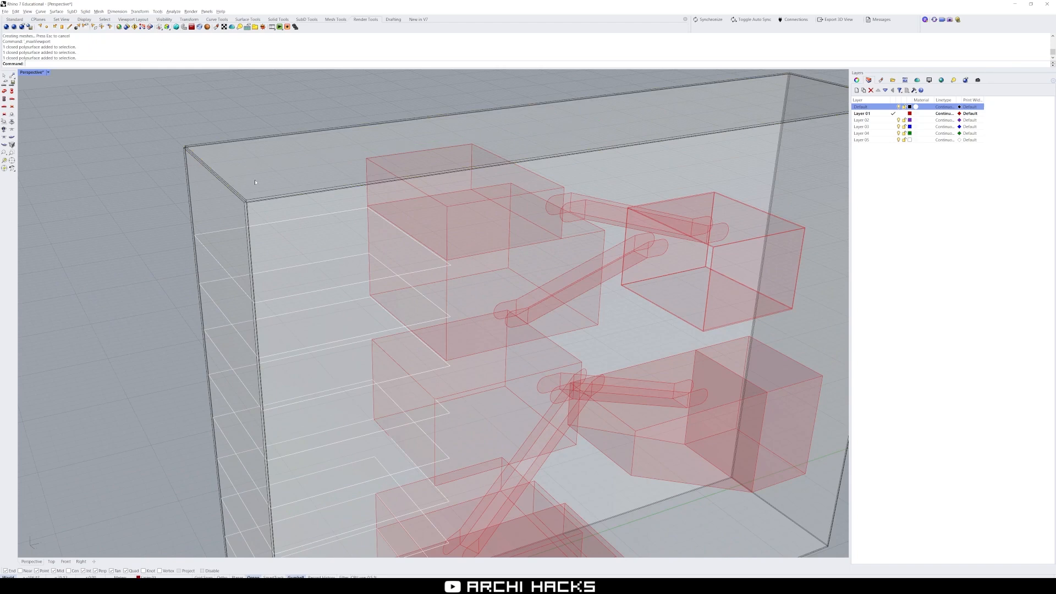
{"action": "scroll", "coordinate": [257, 182], "scroll_direction": "down", "scroll_amount": 8}
{"action": "scroll", "coordinate": [300, 190], "scroll_direction": "up", "scroll_amount": 4}
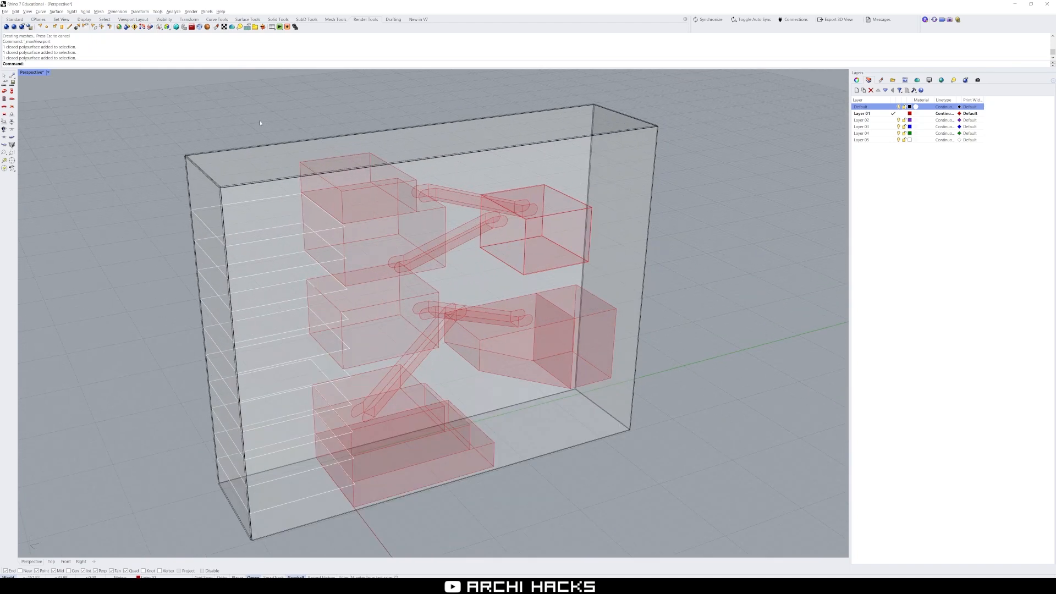
{"action": "key", "text": "ctrl+m"}
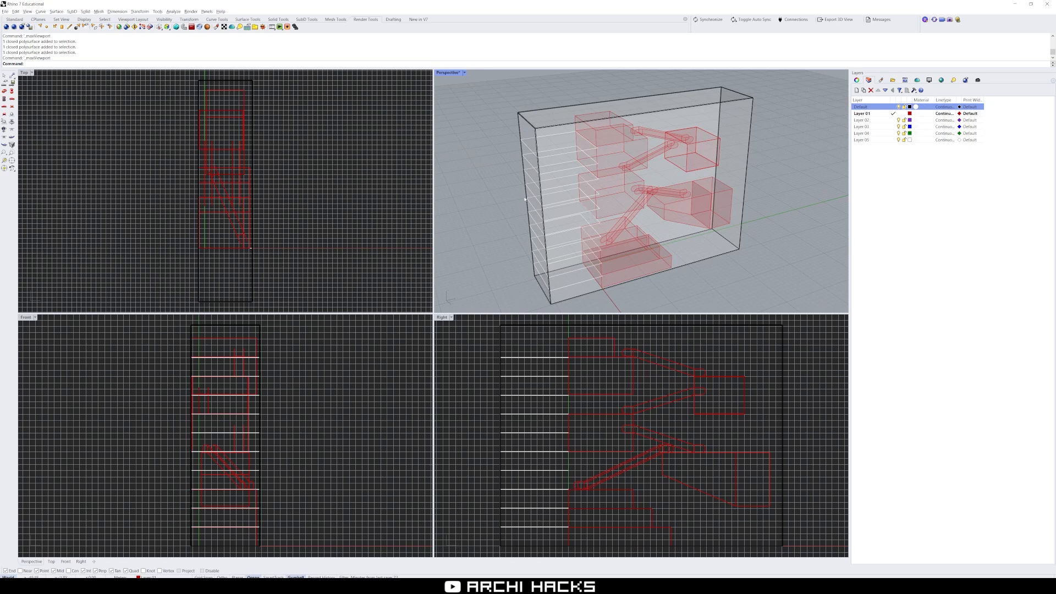
Step: Offset the ten white floor surfaces upward by 0.1 as solids using OffsetSrf
{"action": "left_click", "coordinate": [531, 153]}
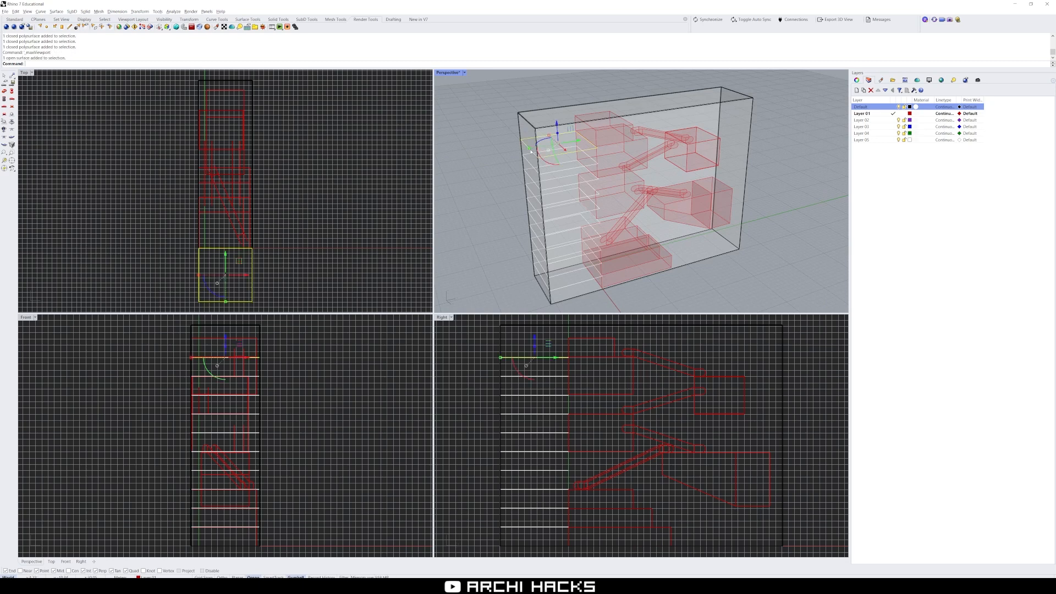
{"action": "right_click_drag", "start_coordinate": [506, 155], "coordinate": [502, 146]}
{"action": "left_click", "coordinate": [497, 135]}
{"action": "left_click_drag", "start_coordinate": [495, 123], "coordinate": [609, 306]}
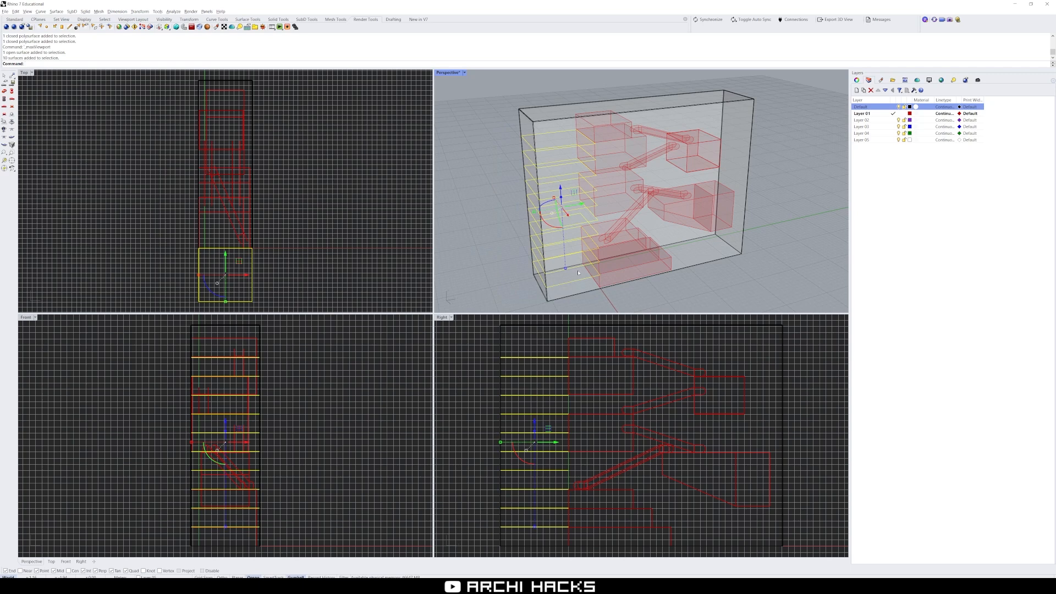
{"action": "type", "text": "OffsetSrf"}
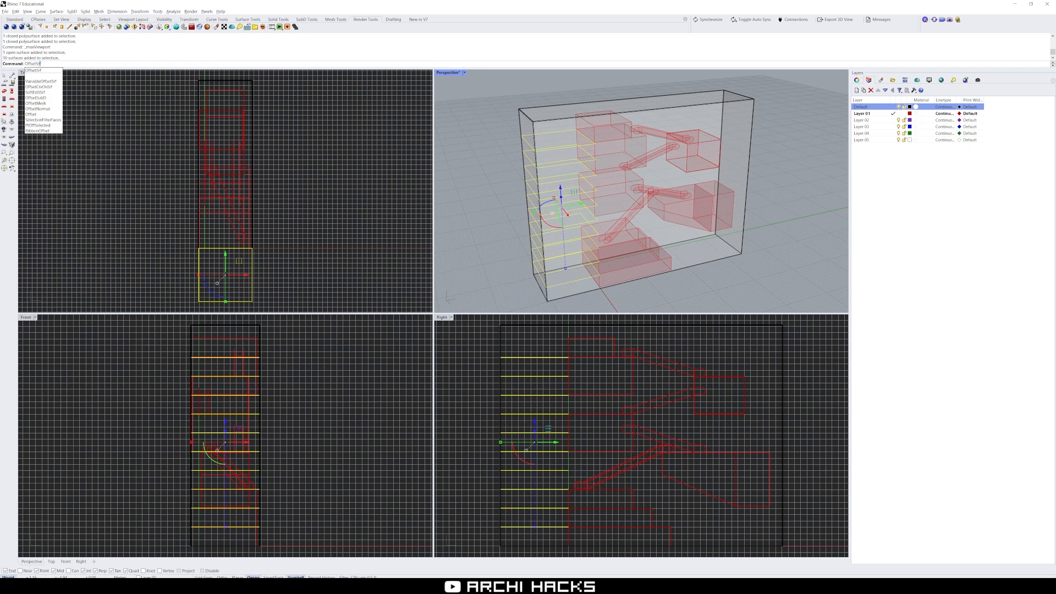
{"action": "key", "text": "Return"}
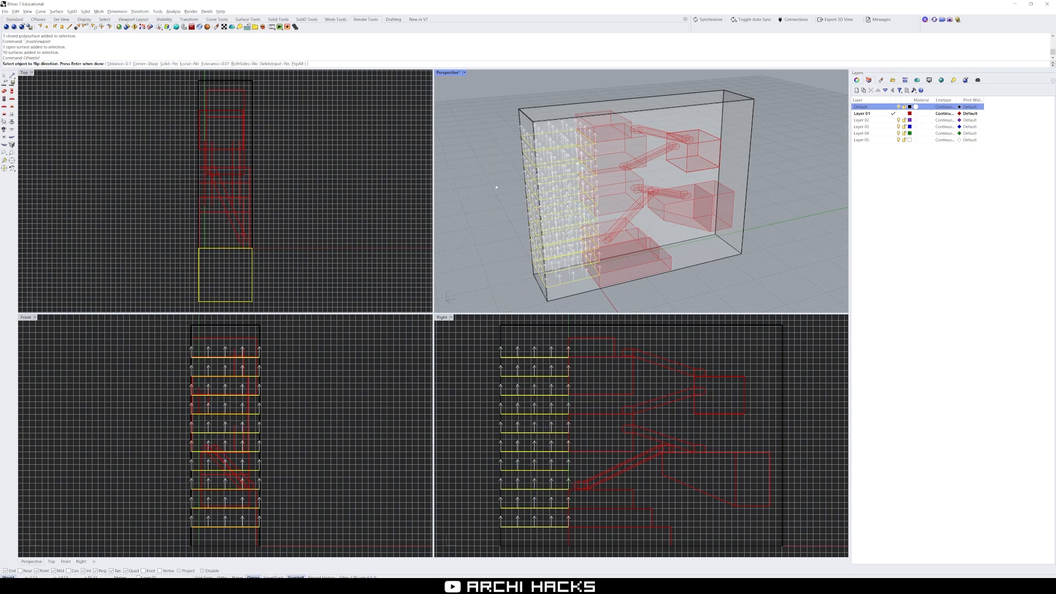
{"action": "left_click", "coordinate": [151, 82]}
{"action": "right_click", "coordinate": [498, 240]}
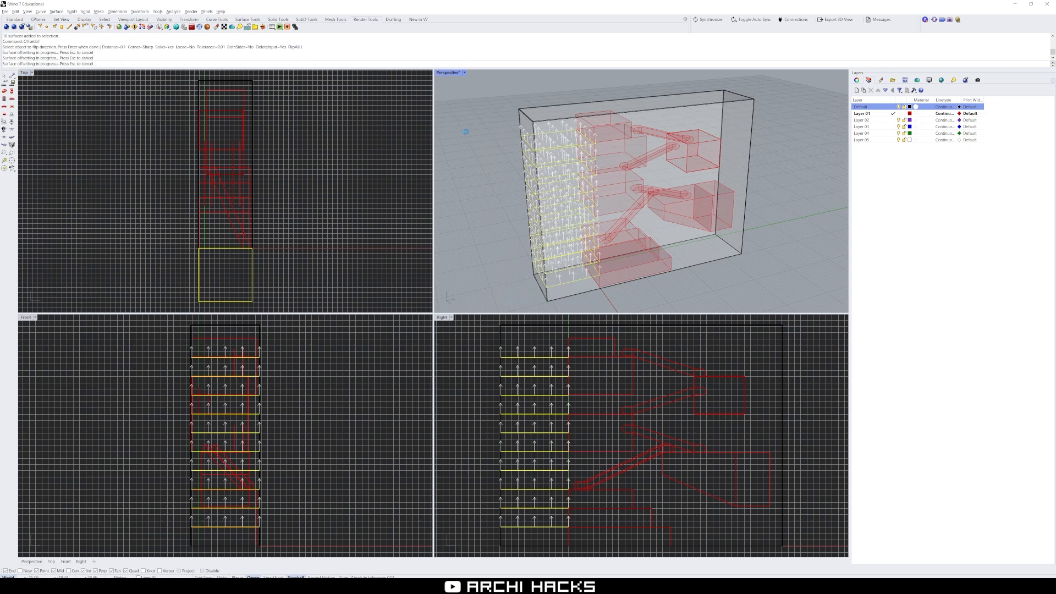
{"action": "key", "text": "Escape"}
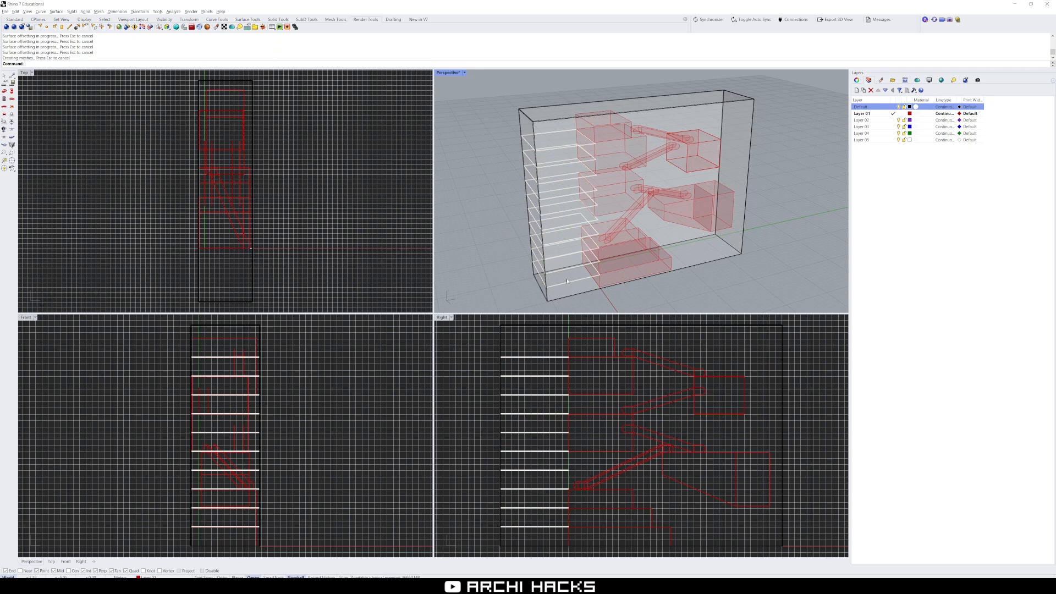
Step: Draw an open L-shaped polyline in the Front view from origin 0, far out horizontally along the ground, and vertically up
{"action": "right_click_drag", "start_coordinate": [567, 281], "coordinate": [517, 294]}
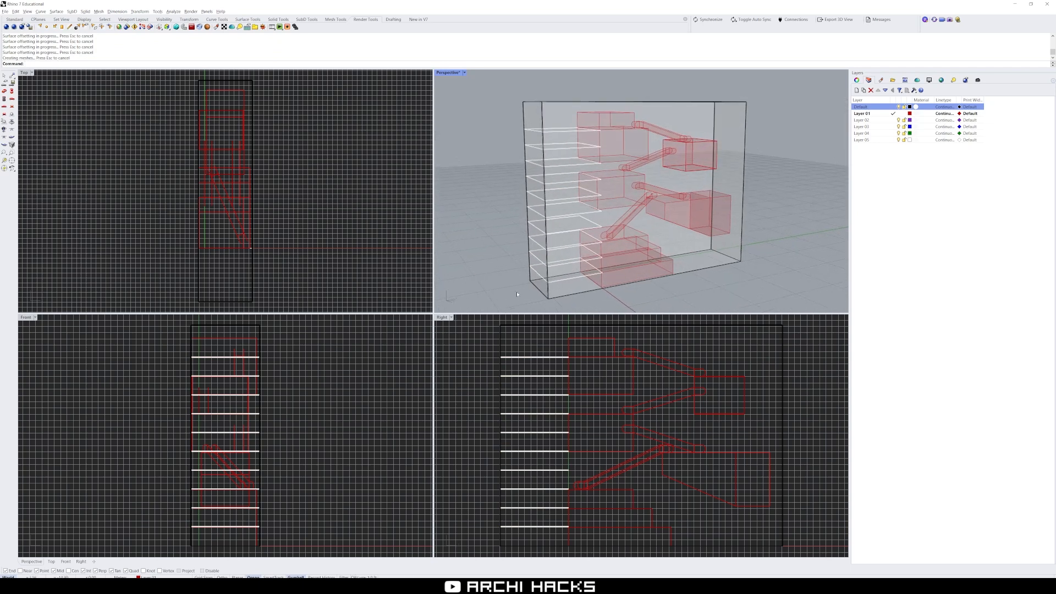
{"action": "left_click", "coordinate": [350, 425]}
{"action": "scroll", "coordinate": [297, 458], "scroll_direction": "down", "scroll_amount": 5}
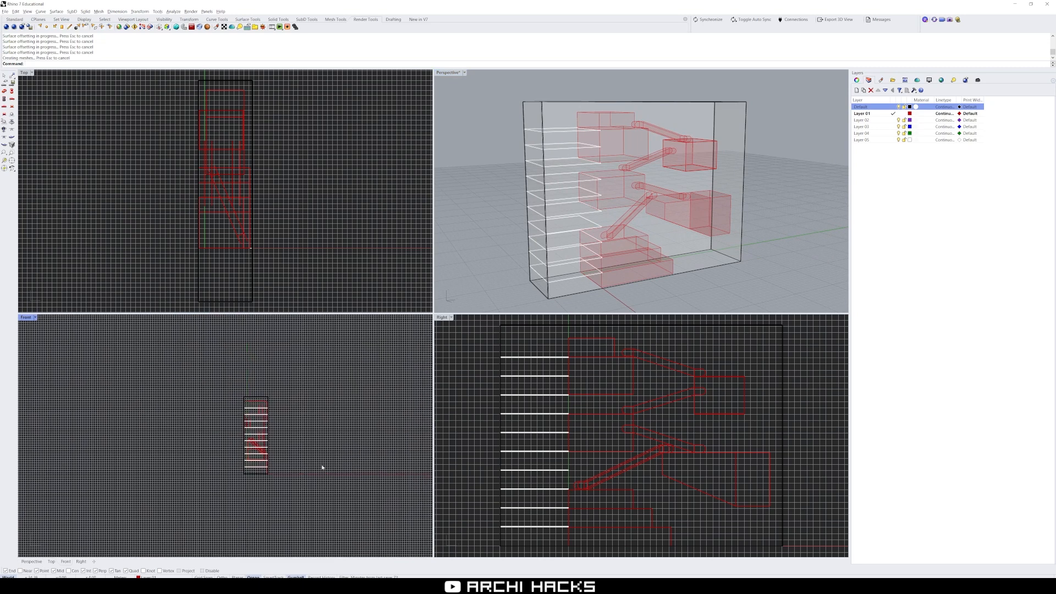
{"action": "key", "text": "Return"}
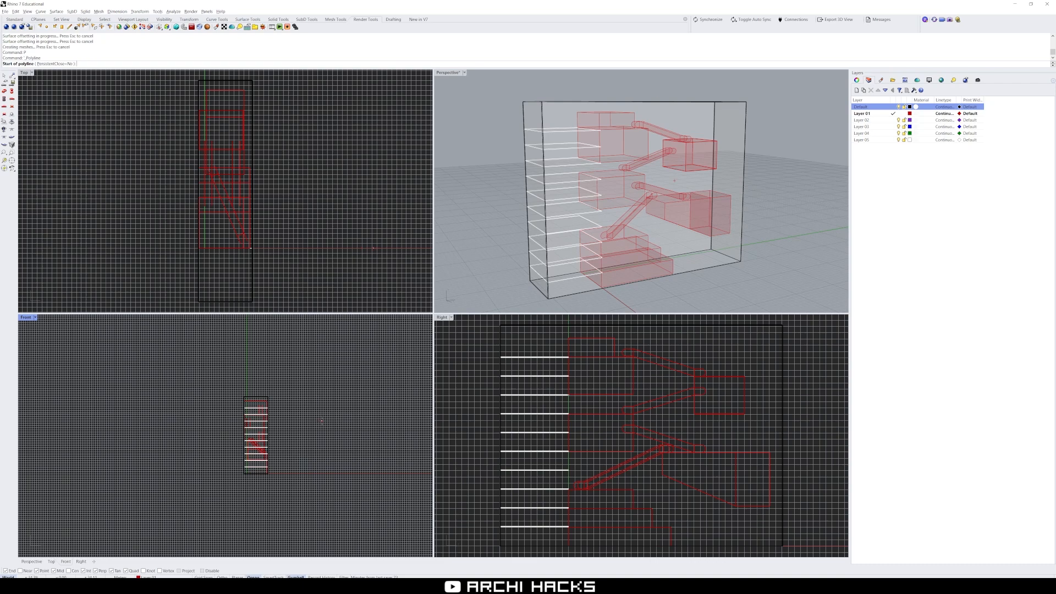
{"action": "type", "text": "0"}
{"action": "key", "text": "Return"}
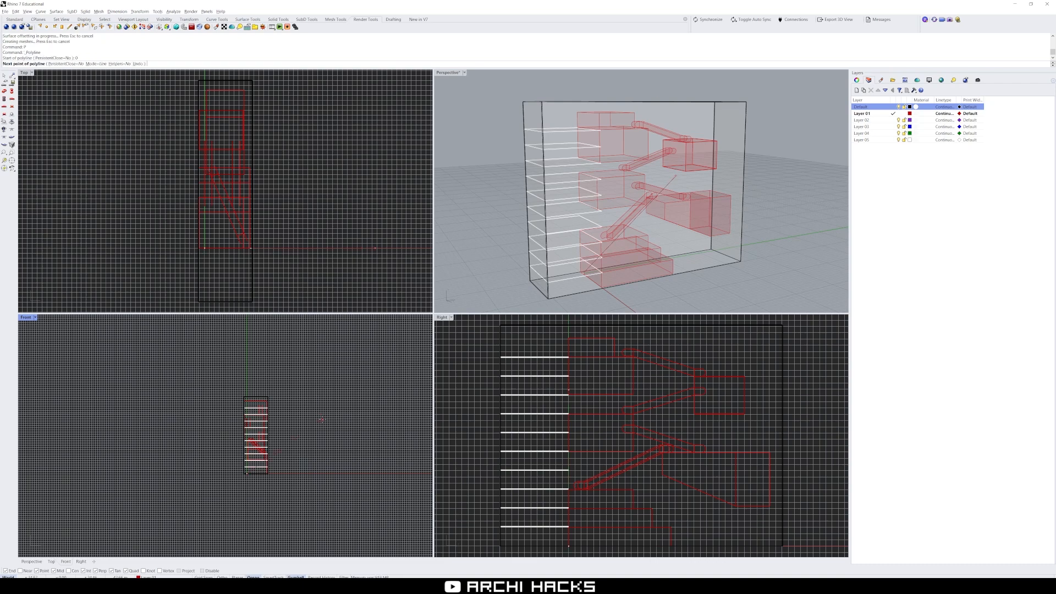
{"action": "scroll", "coordinate": [233, 505], "scroll_direction": "down", "scroll_amount": 4}
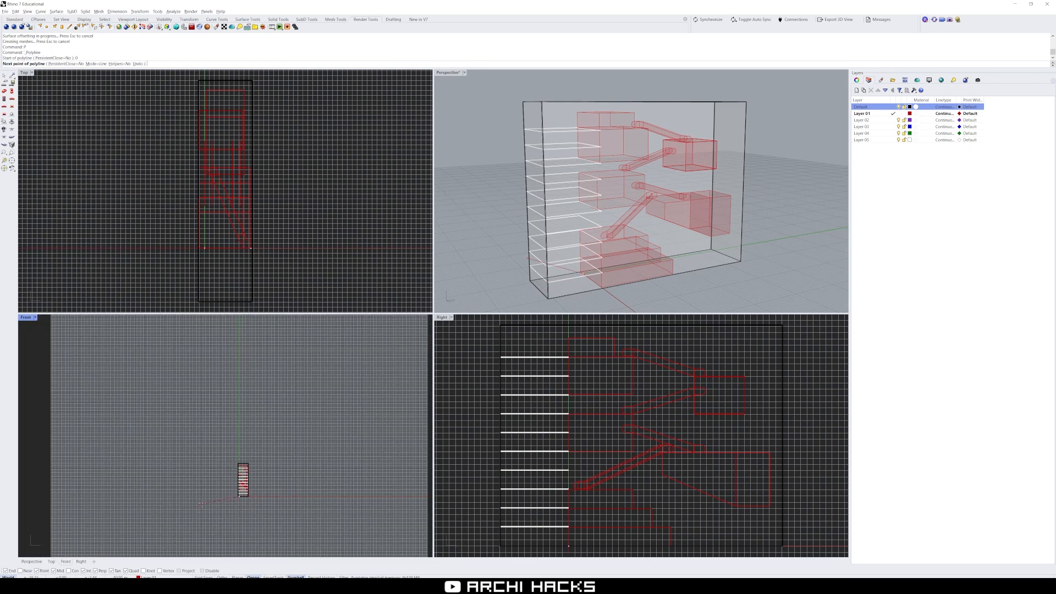
{"action": "right_click_drag", "start_coordinate": [173, 501], "coordinate": [218, 493]}
{"action": "left_click", "coordinate": [130, 490]}
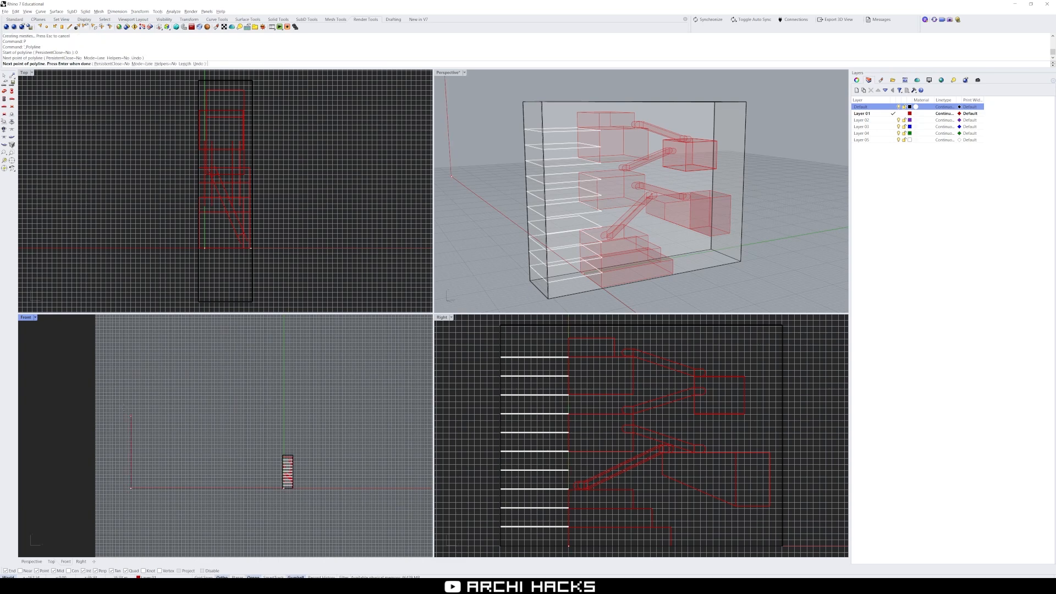
{"action": "left_click", "coordinate": [131, 345]}
{"action": "key", "text": "Return"}
Step: Fillet the corner between the vertical and horizontal segments of the L-shaped backdrop curve
{"action": "left_click_drag", "start_coordinate": [203, 434], "coordinate": [76, 541]}
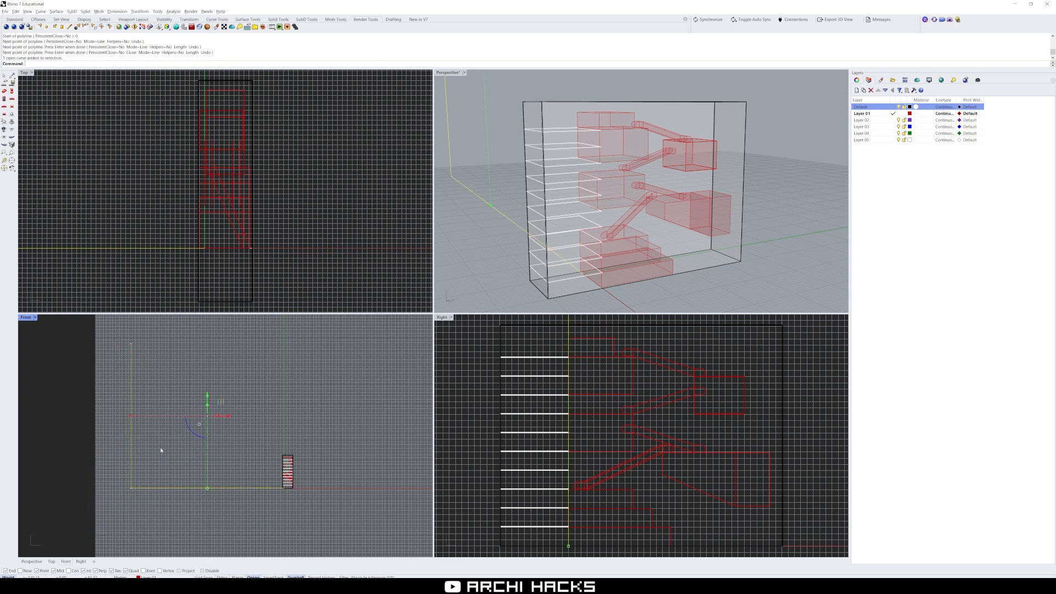
{"action": "type", "text": "Fillet"}
{"action": "key", "text": "Return"}
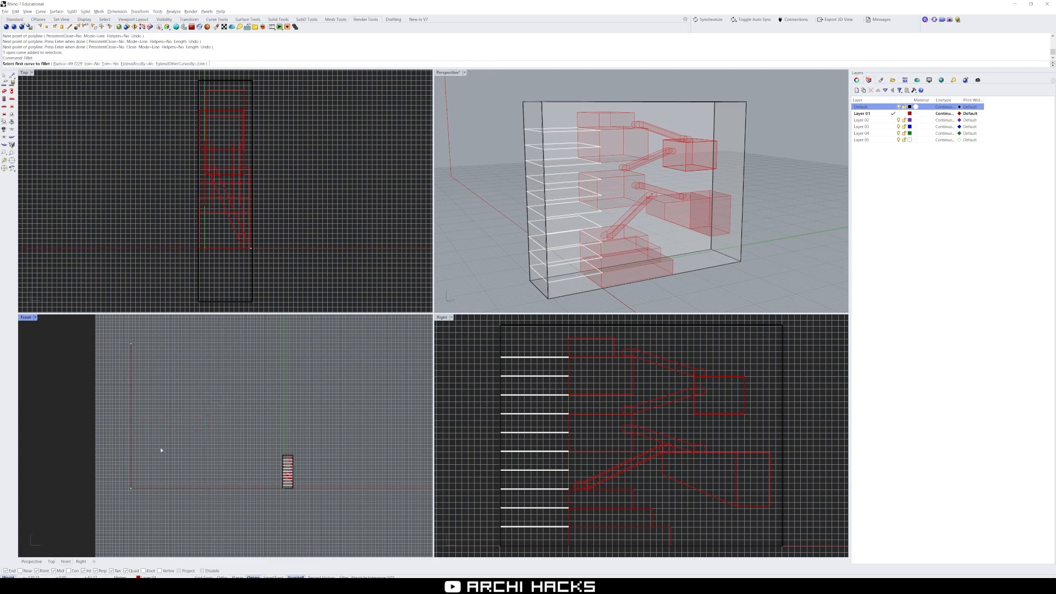
{"action": "left_click", "coordinate": [132, 457]}
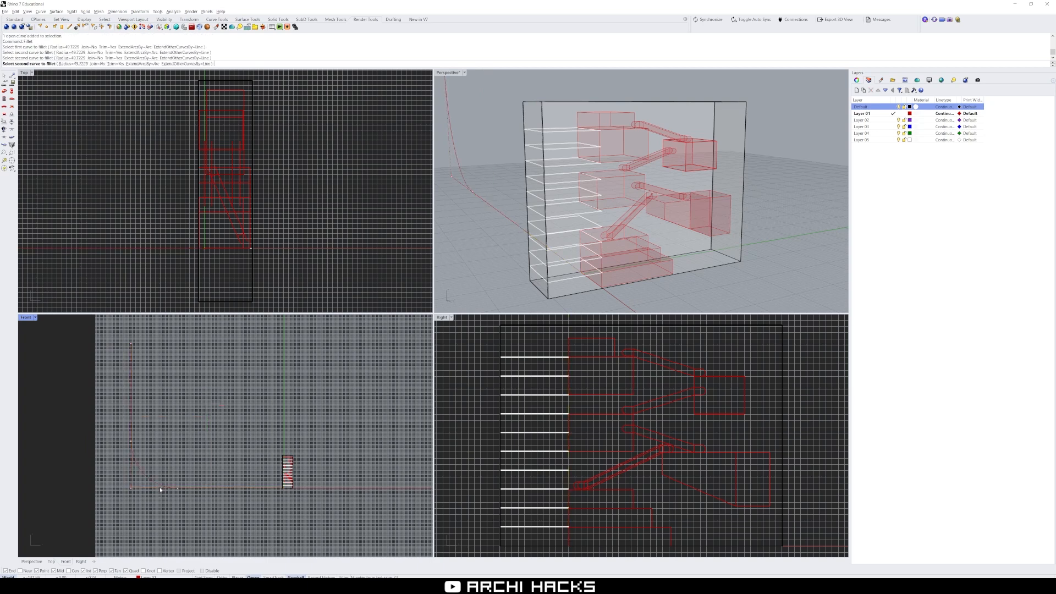
{"action": "left_click", "coordinate": [160, 488]}
{"action": "left_click_drag", "start_coordinate": [192, 451], "coordinate": [103, 513]}
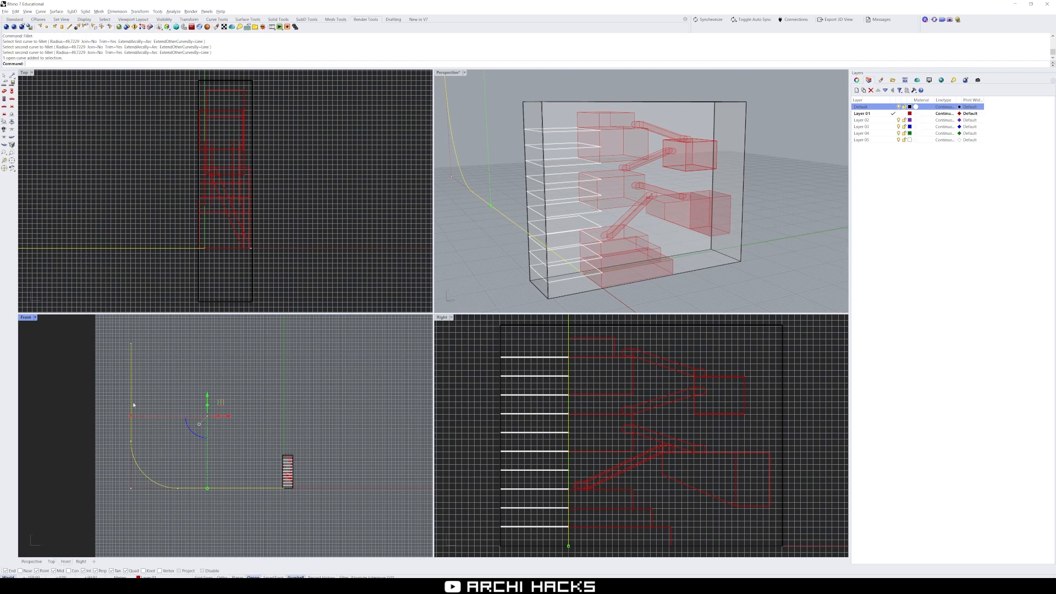
{"action": "left_click", "coordinate": [247, 446]}
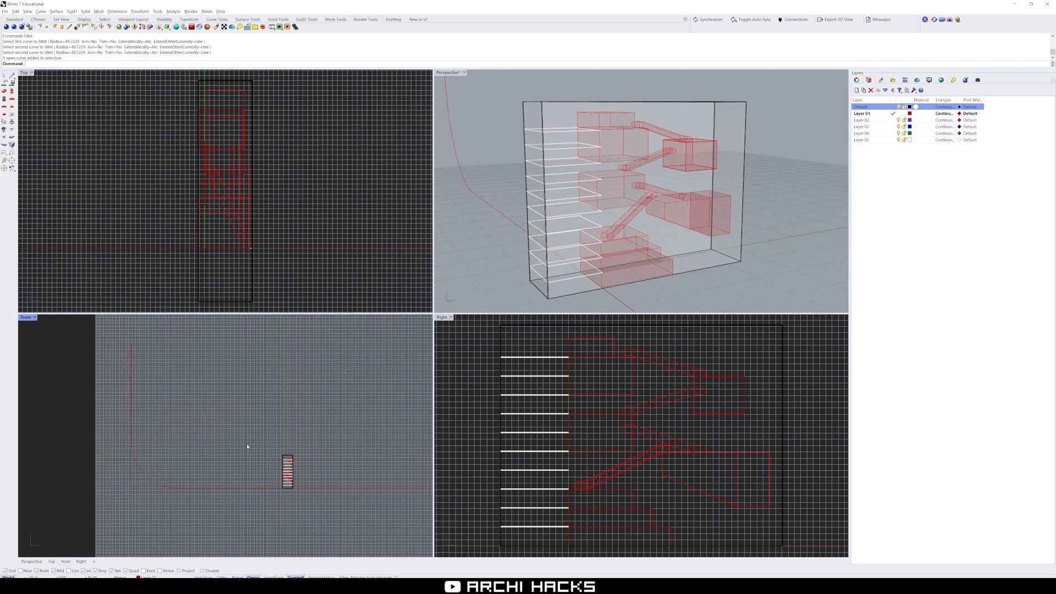
Step: Extrude the filleted backdrop curve in the Top view into a surface many times longer than the building, and delete the source curve
{"action": "left_click", "coordinate": [135, 460]}
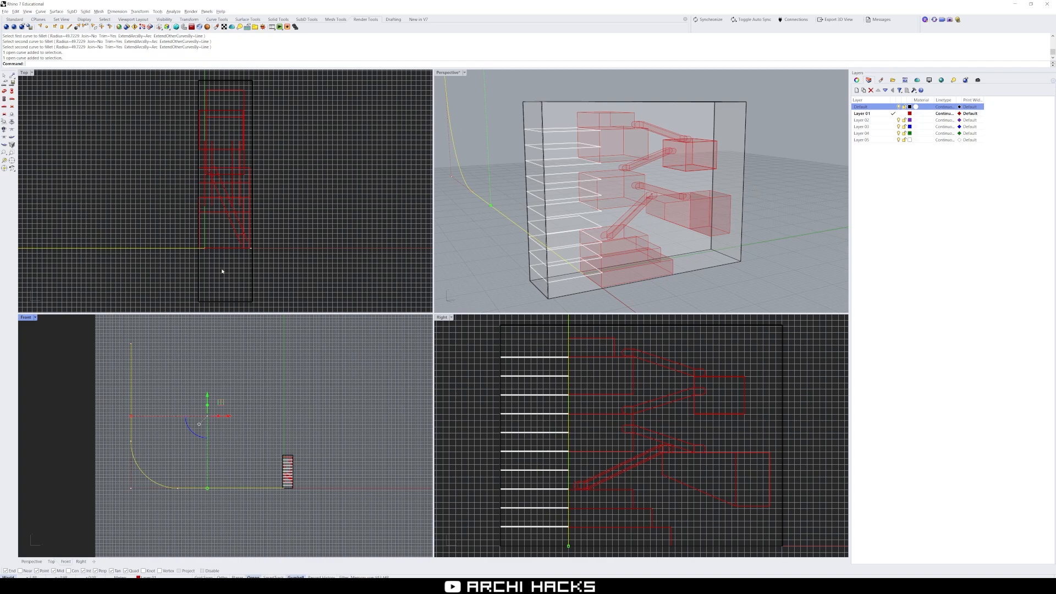
{"action": "scroll", "coordinate": [210, 207], "scroll_direction": "down", "scroll_amount": 5}
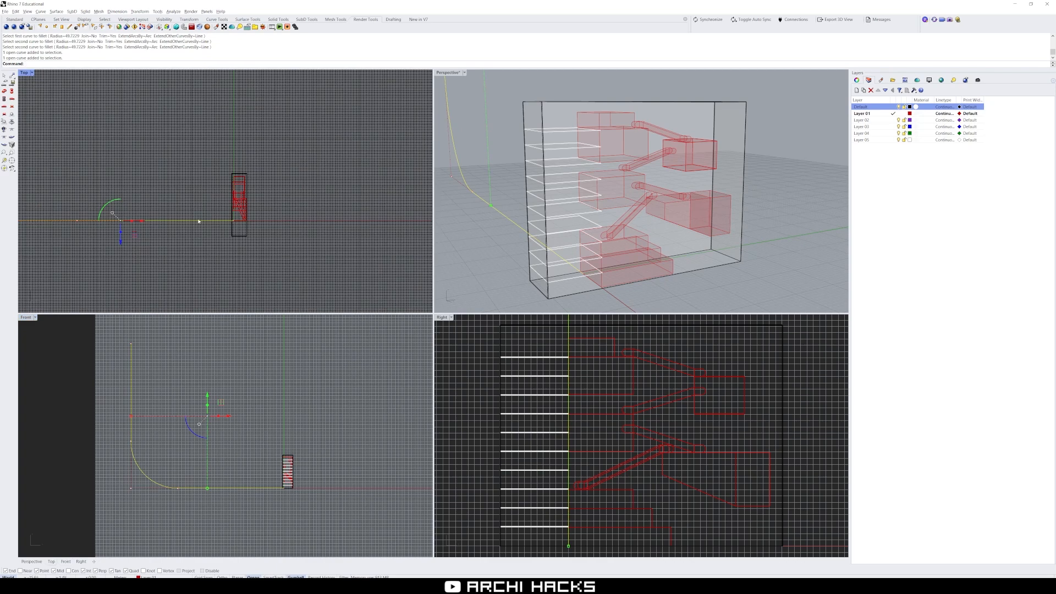
{"action": "type", "text": "EXTR"}
{"action": "key", "text": "Return"}
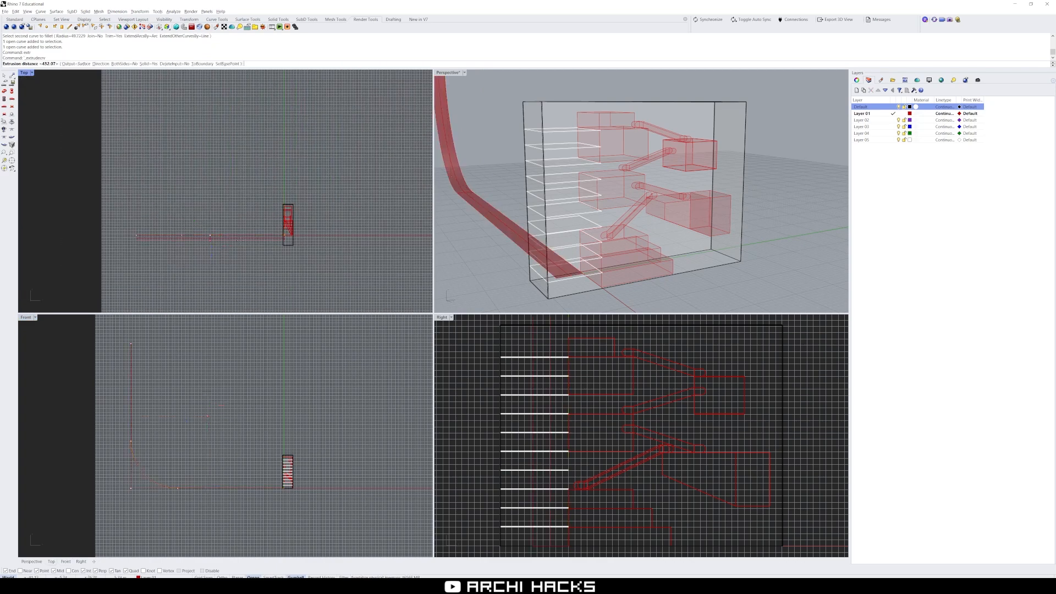
{"action": "scroll", "coordinate": [239, 117], "scroll_direction": "down", "scroll_amount": 8}
{"action": "right_click_drag", "start_coordinate": [238, 119], "coordinate": [250, 259]}
{"action": "scroll", "coordinate": [250, 259], "scroll_direction": "down", "scroll_amount": 8}
{"action": "left_click", "coordinate": [252, 136]}
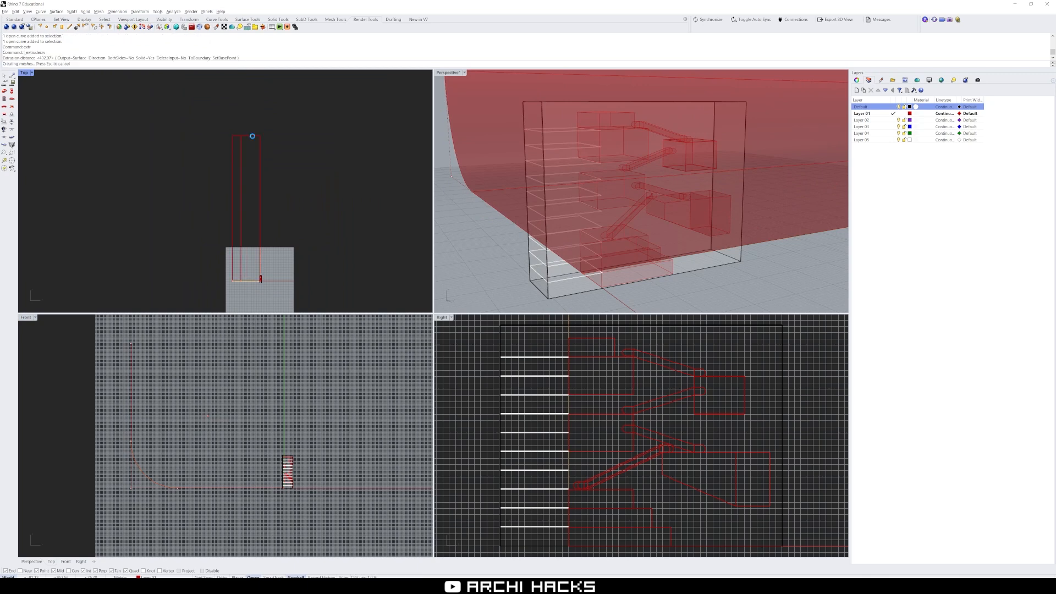
{"action": "right_click_drag", "start_coordinate": [323, 262], "coordinate": [309, 209]}
{"action": "type", "text": "D"}
{"action": "key", "text": "Return"}
Step: Move the backdrop surface in the Top view so that its flat ground part extends beneath and around the building
{"action": "left_click_drag", "start_coordinate": [281, 151], "coordinate": [214, 182]}
{"action": "scroll", "coordinate": [222, 193], "scroll_direction": "up", "scroll_amount": 8}
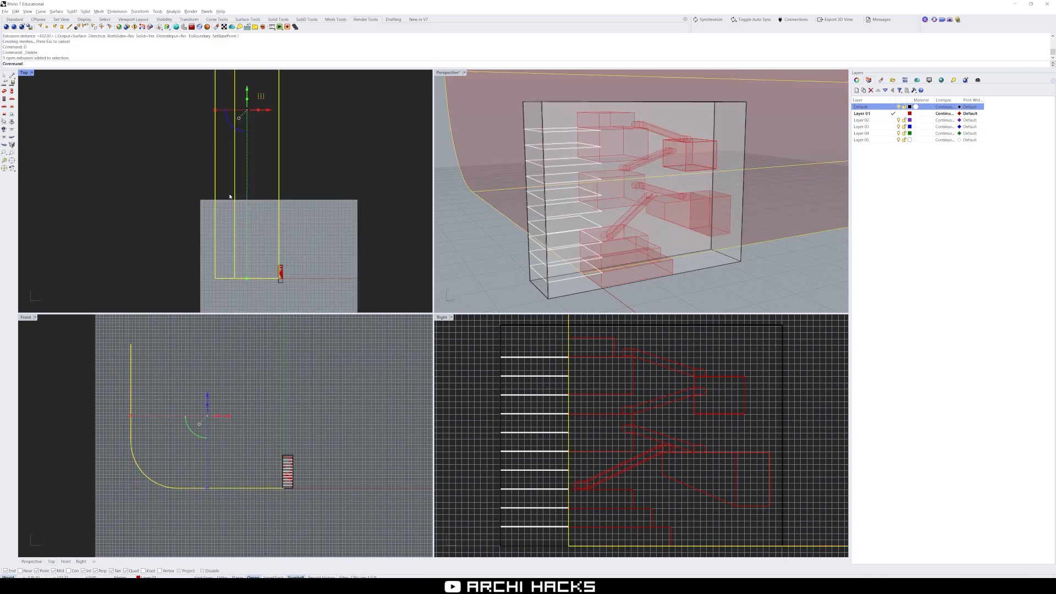
{"action": "right_click_drag", "start_coordinate": [313, 229], "coordinate": [262, 245]}
{"action": "scroll", "coordinate": [238, 208], "scroll_direction": "down", "scroll_amount": 4}
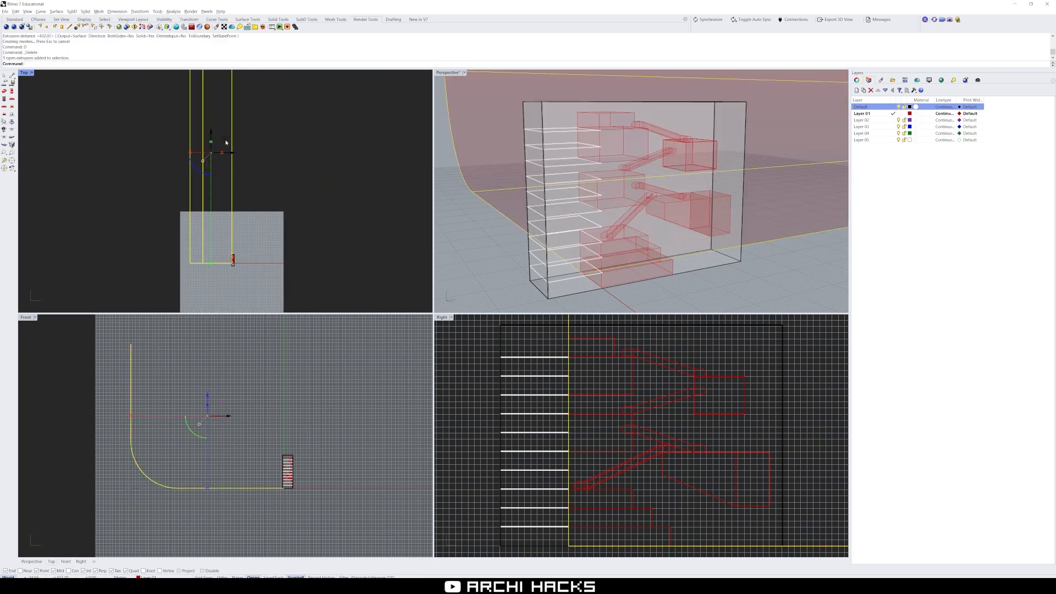
{"action": "left_click_drag", "start_coordinate": [226, 142], "coordinate": [234, 236]}
{"action": "left_click", "coordinate": [304, 238]}
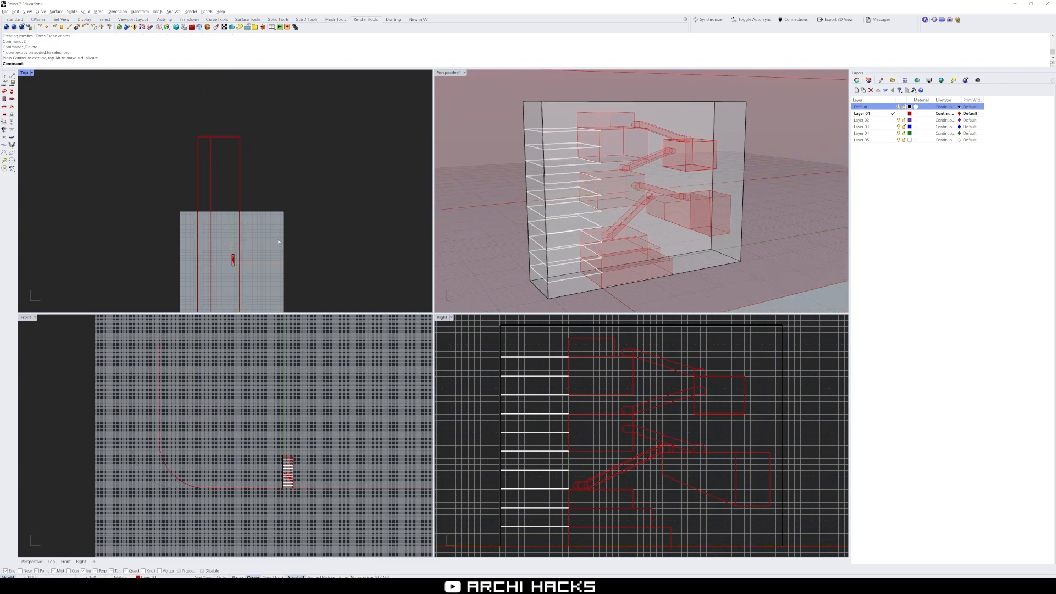
{"action": "right_click_drag", "start_coordinate": [279, 241], "coordinate": [277, 190]}
{"action": "left_click", "coordinate": [774, 299]}
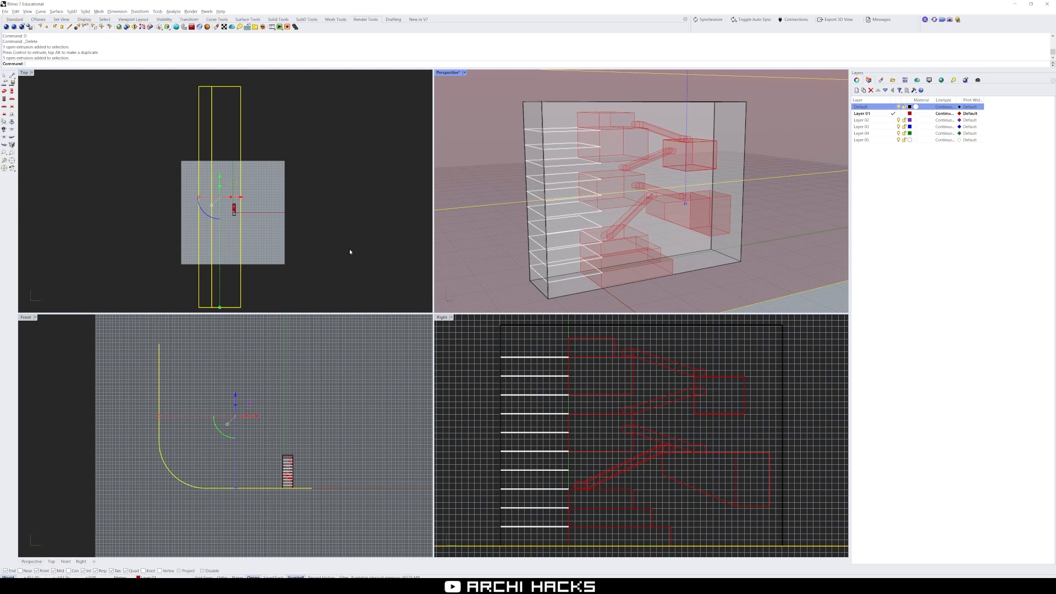
{"action": "left_click", "coordinate": [256, 254]}
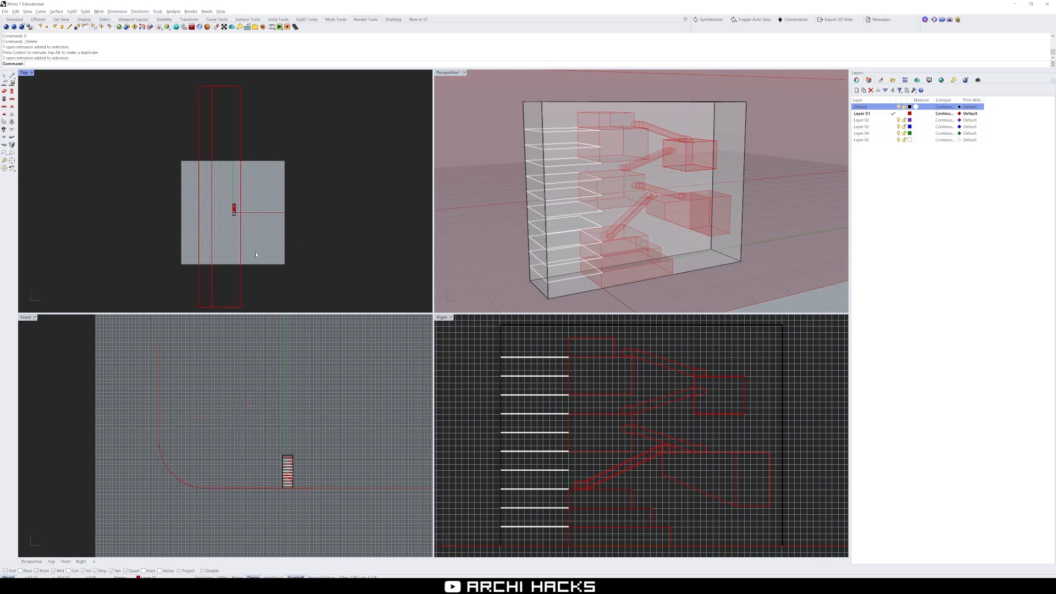
Step: Stretch the backdrop's ground by moving its open long extrusion edge outward along X to the grid's edge in the Top view
{"action": "left_click", "coordinate": [240, 252], "text": "ctrl+shift"}
{"action": "left_click", "coordinate": [264, 268]}
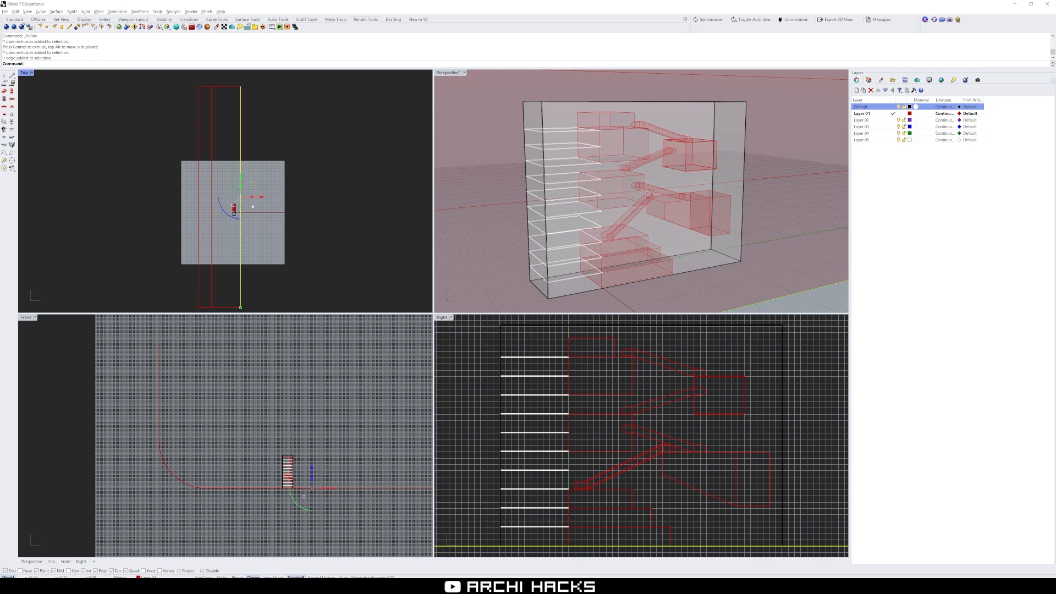
{"action": "left_click", "coordinate": [263, 197]}
{"action": "left_click", "coordinate": [242, 237], "text": "ctrl+shift"}
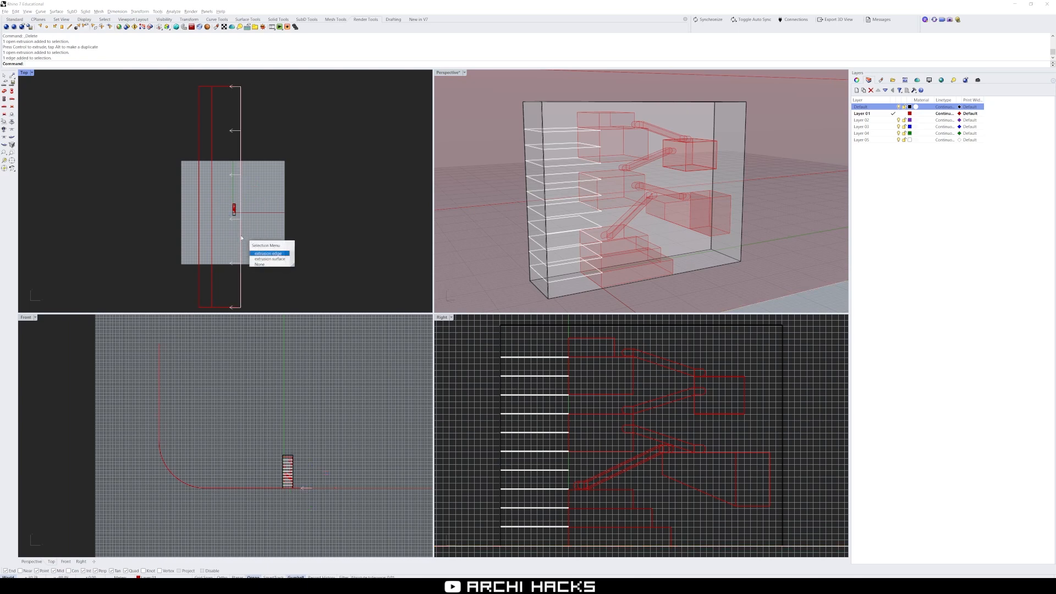
{"action": "left_click", "coordinate": [270, 253]}
{"action": "left_click_drag", "start_coordinate": [262, 196], "coordinate": [306, 196]}
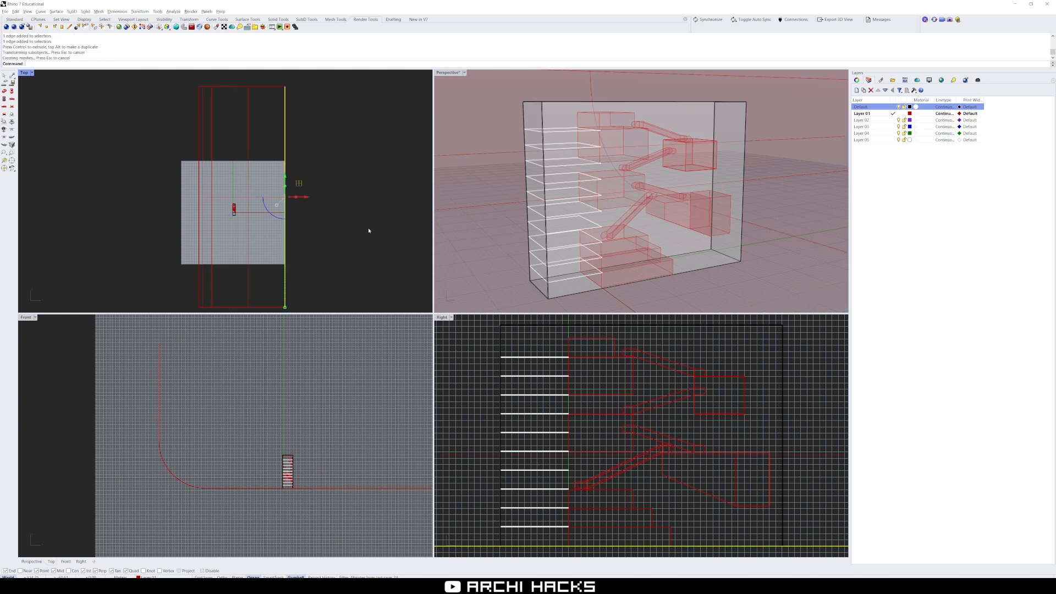
{"action": "key", "text": "Escape"}
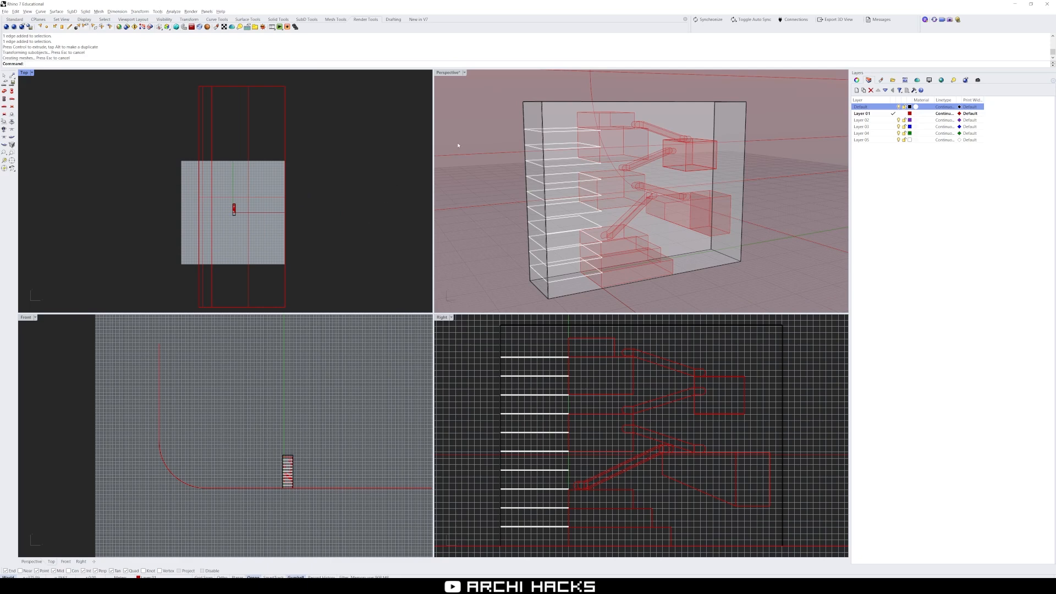
Step: Assign the backdrop surface to Layer 04 and lock that layer
{"action": "left_click", "coordinate": [450, 77]}
{"action": "scroll", "coordinate": [612, 215], "scroll_direction": "down", "scroll_amount": 10}
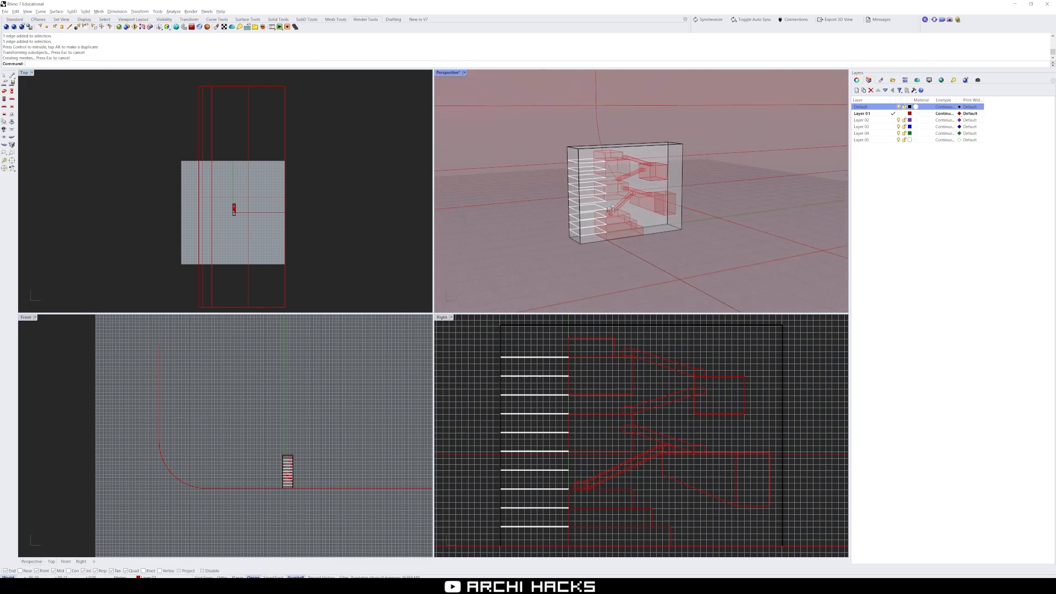
{"action": "scroll", "coordinate": [612, 215], "scroll_direction": "up", "scroll_amount": 1}
{"action": "right_click_drag", "start_coordinate": [612, 215], "coordinate": [620, 218], "text": "shift"}
{"action": "right_click_drag", "start_coordinate": [690, 213], "coordinate": [640, 211]}
{"action": "scroll", "coordinate": [643, 215], "scroll_direction": "up", "scroll_amount": 4}
{"action": "scroll", "coordinate": [642, 215], "scroll_direction": "down", "scroll_amount": 1}
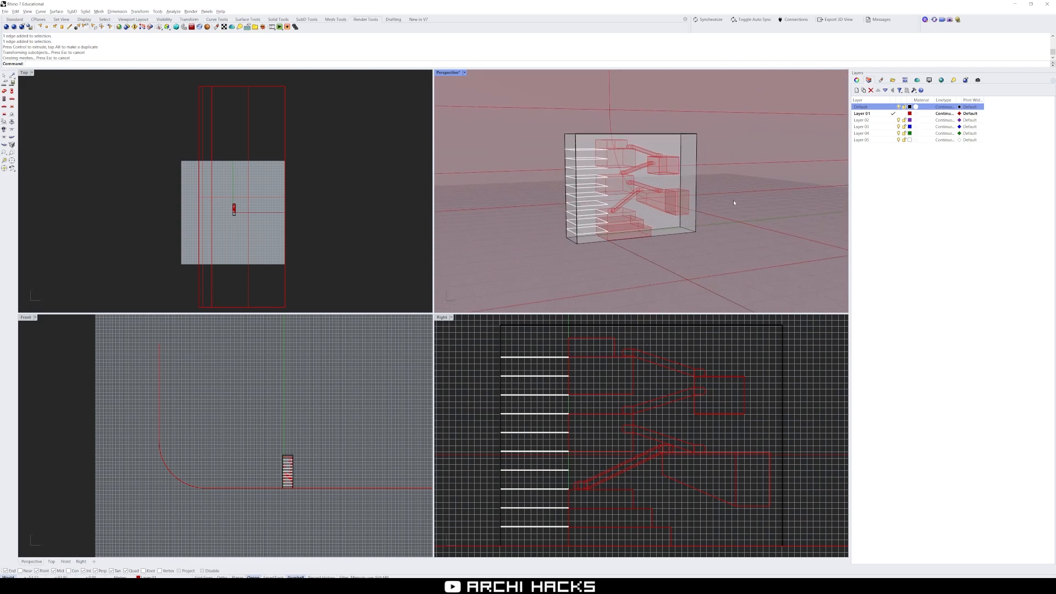
{"action": "left_click", "coordinate": [759, 174]}
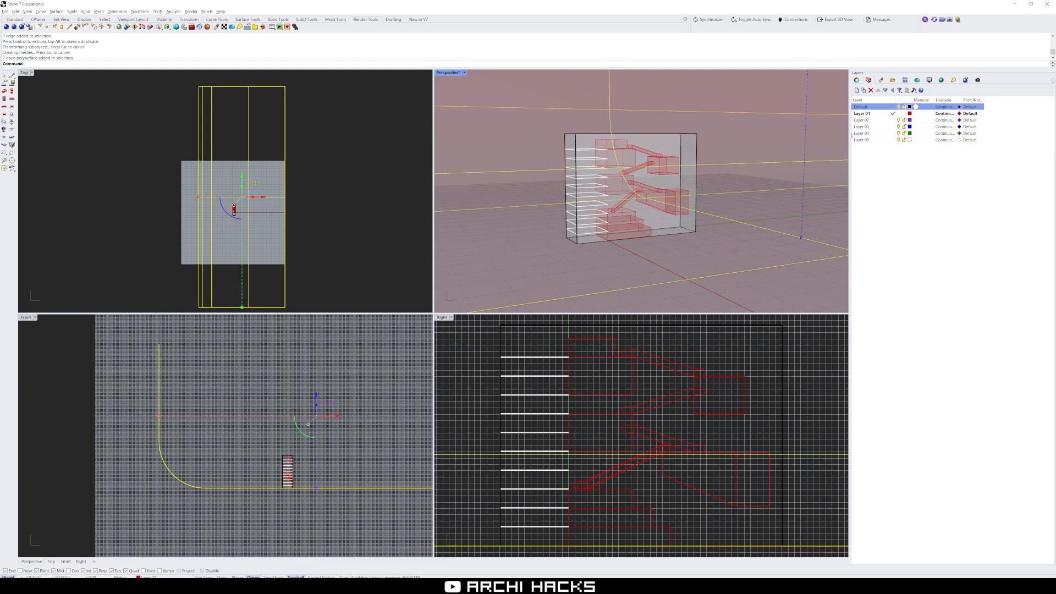
{"action": "right_click", "coordinate": [862, 137]}
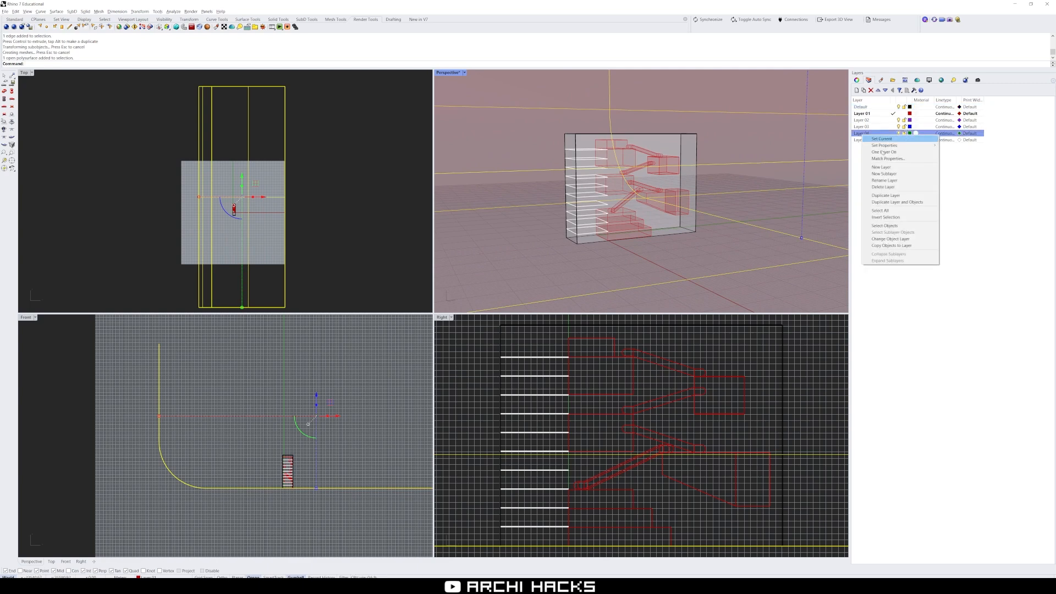
{"action": "left_click", "coordinate": [896, 237]}
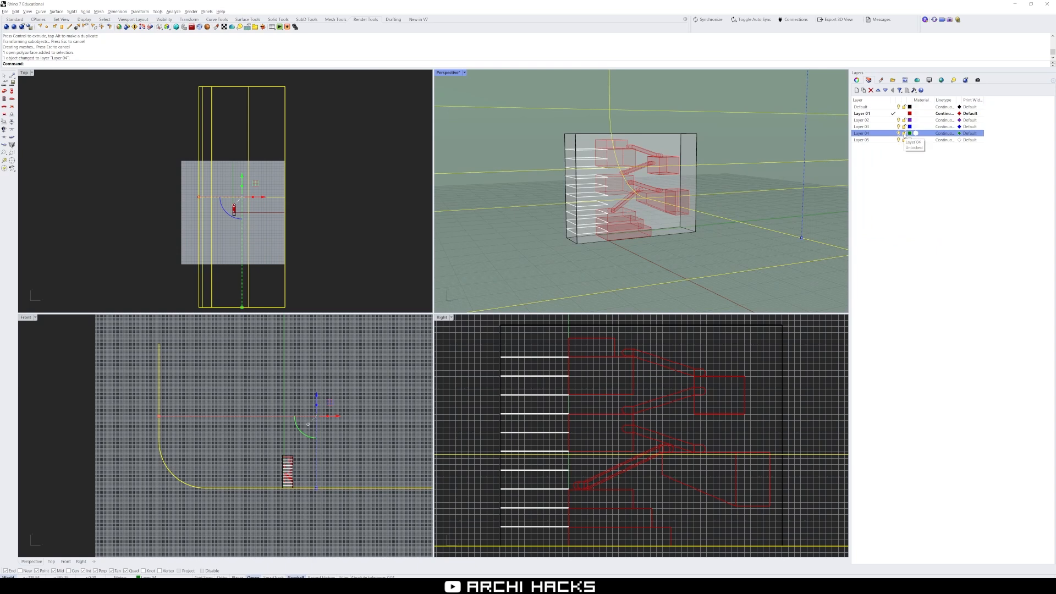
{"action": "left_click", "coordinate": [904, 134]}
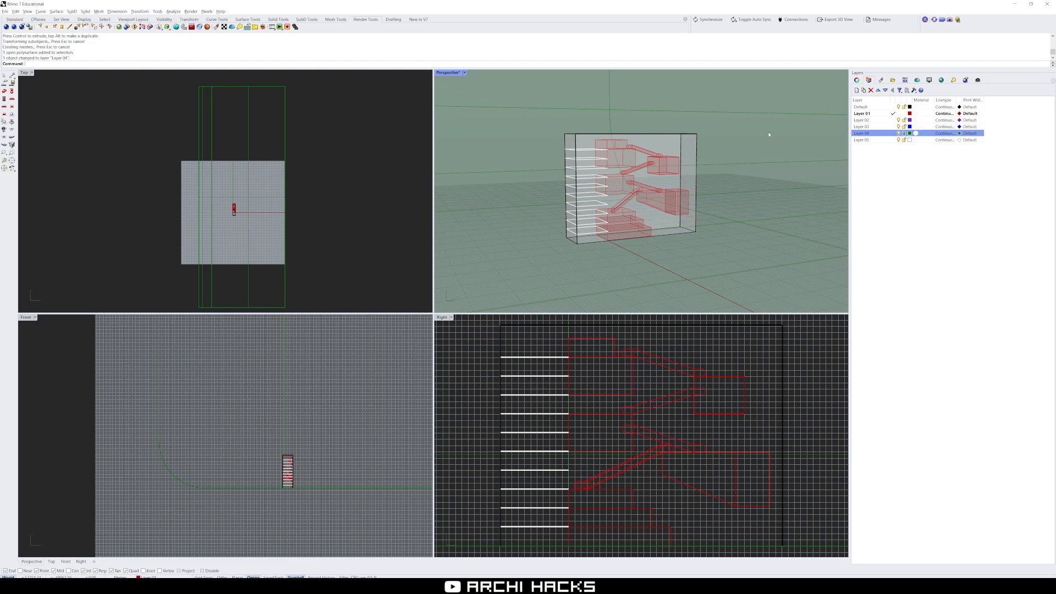
Step: Create a new material of type Custom in the model's materials
{"action": "left_click", "coordinate": [869, 81]}
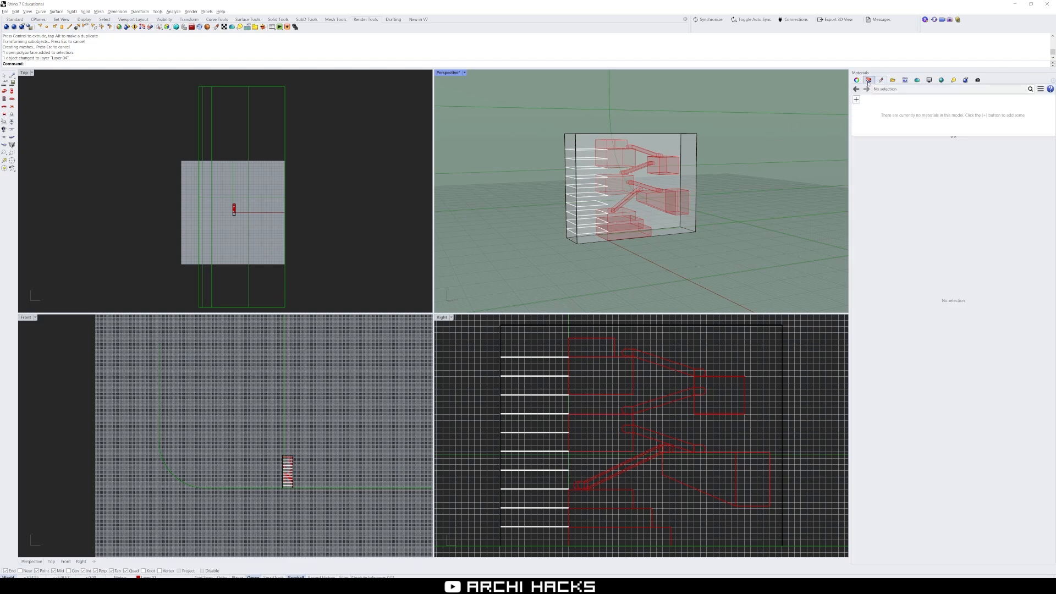
{"action": "left_click", "coordinate": [1052, 80]}
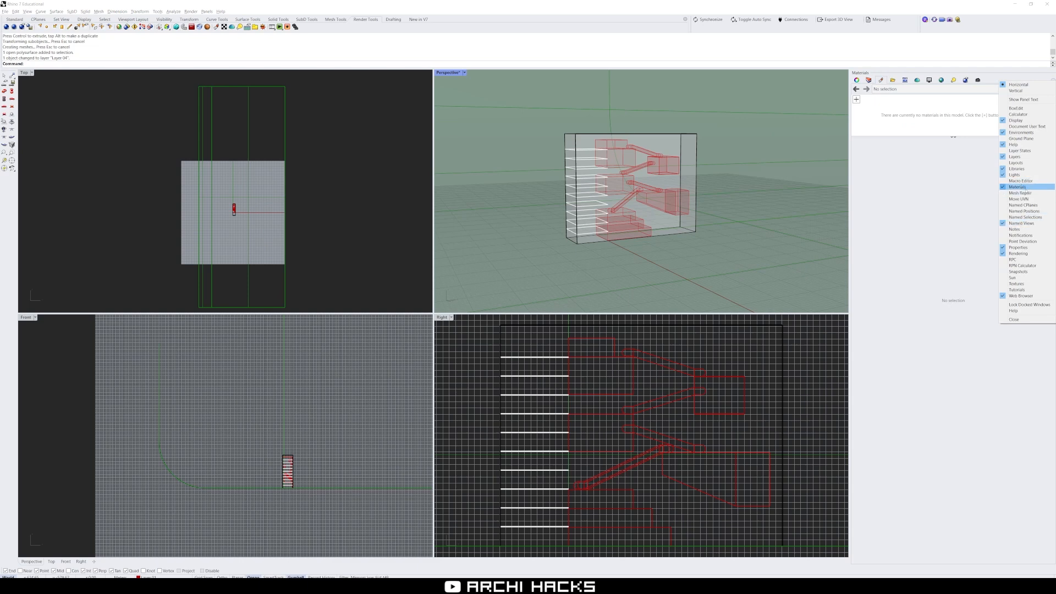
{"action": "left_click", "coordinate": [860, 103]}
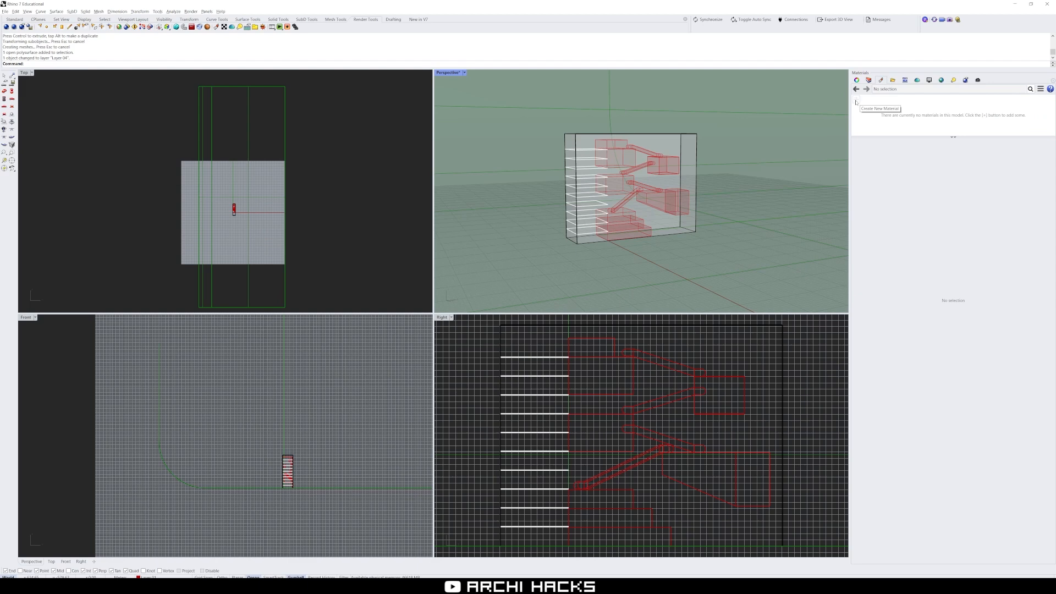
{"action": "left_click", "coordinate": [855, 102]}
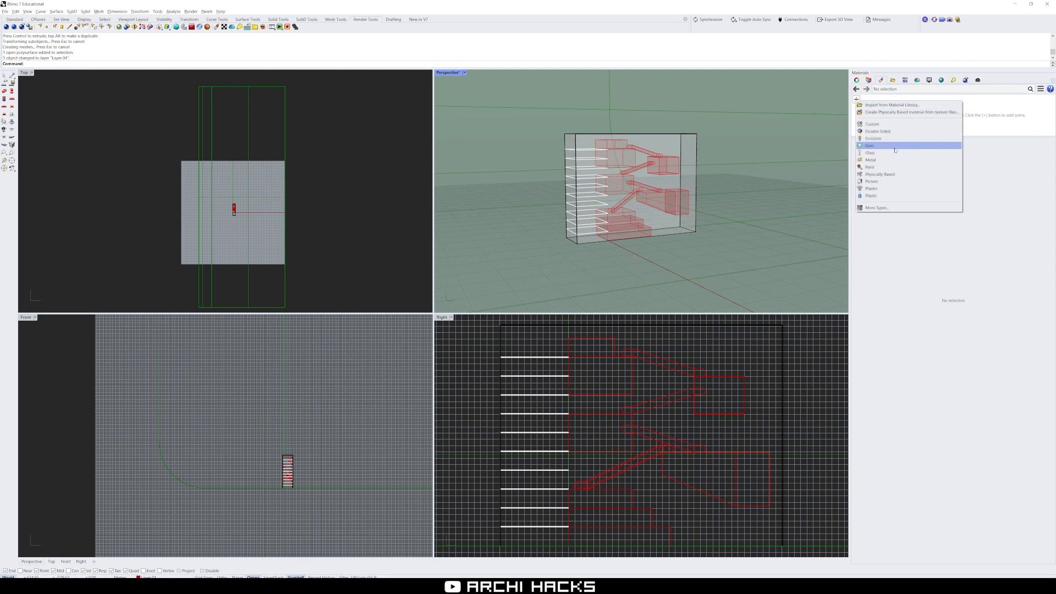
{"action": "left_click", "coordinate": [903, 124]}
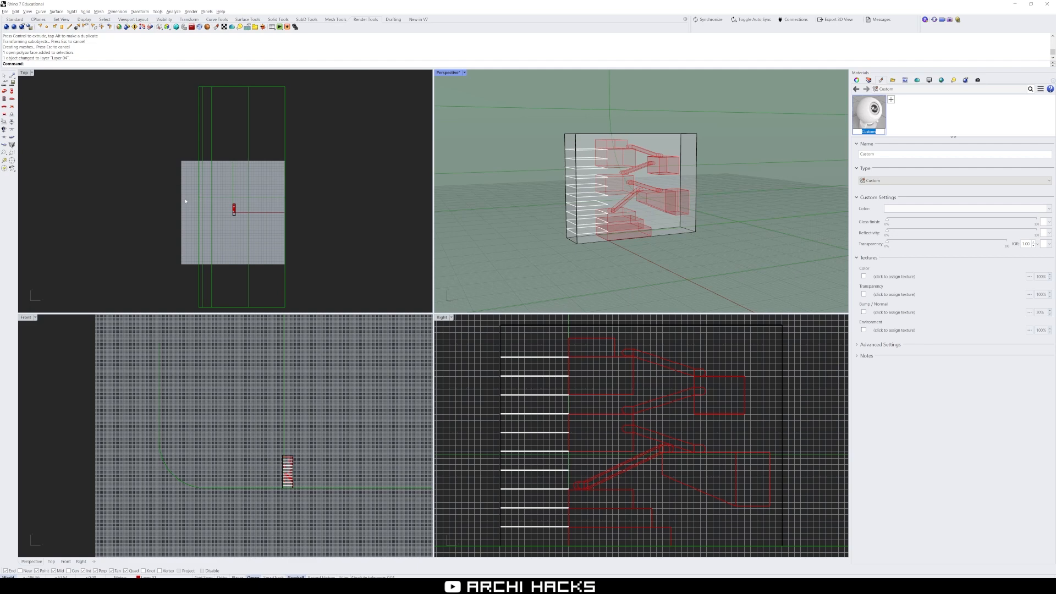
Step: Name the new Custom material "Red" and set its color to the preset Red
{"action": "type", "text": "Red"}
{"action": "key", "text": "Return"}
{"action": "left_click", "coordinate": [906, 209]}
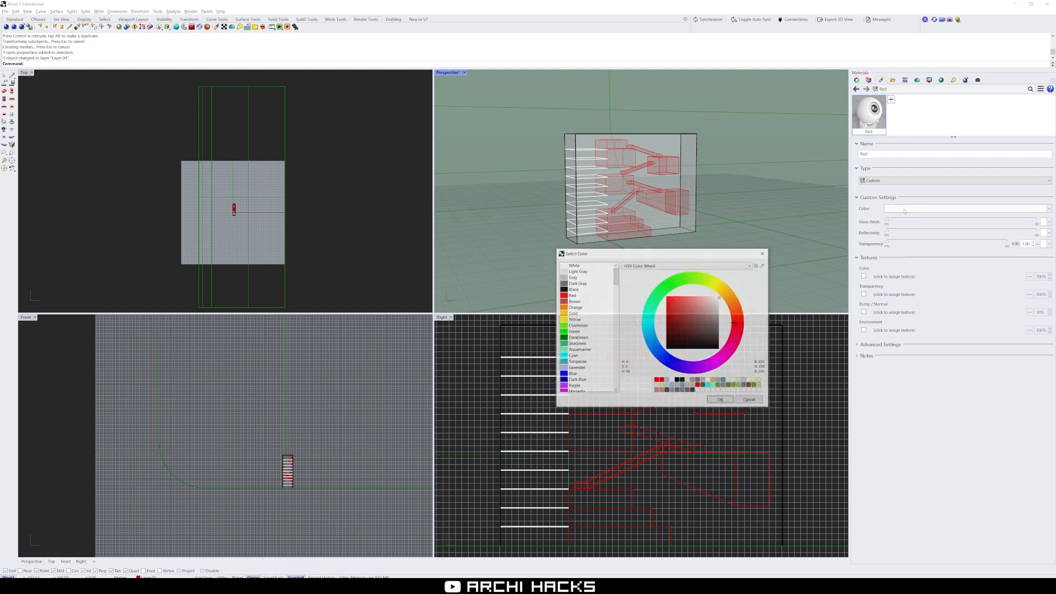
{"action": "left_click", "coordinate": [573, 296]}
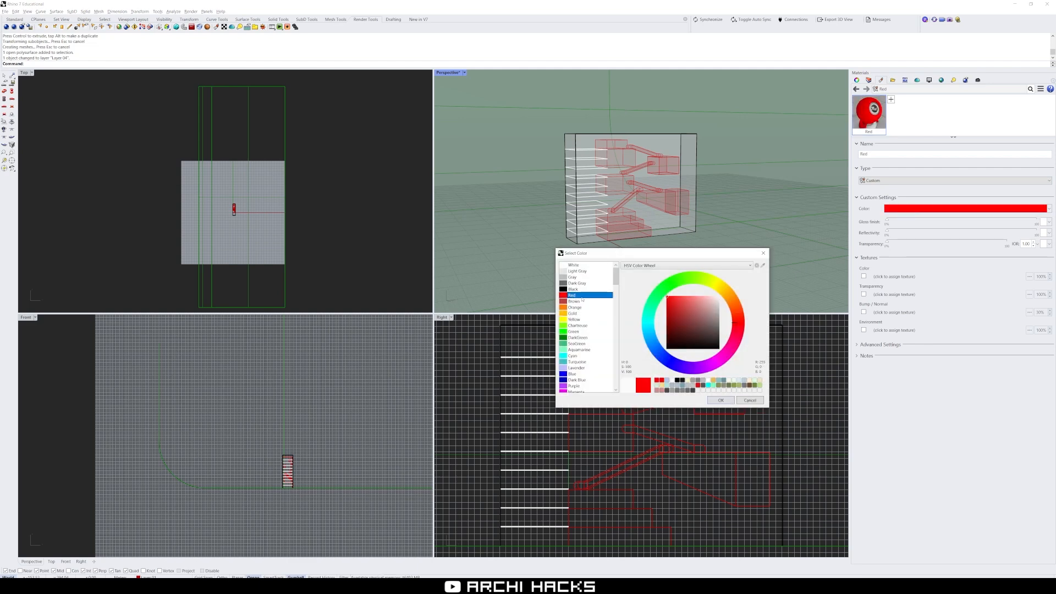
{"action": "left_click", "coordinate": [714, 400]}
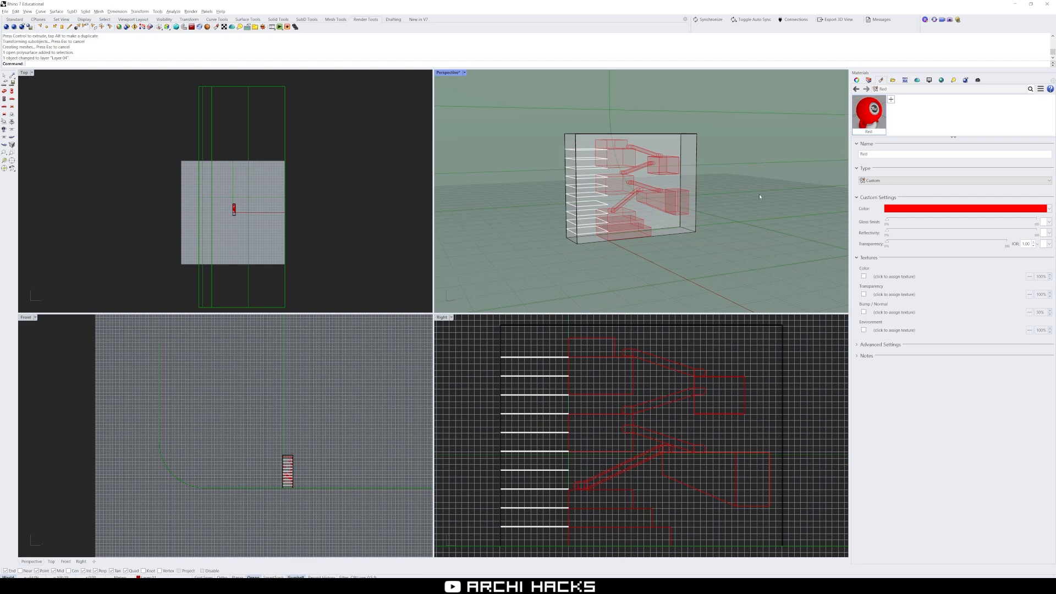
Step: Create a Physically Based material named "Frosted glass" and set its opacity to 25%
{"action": "left_click", "coordinate": [891, 100]}
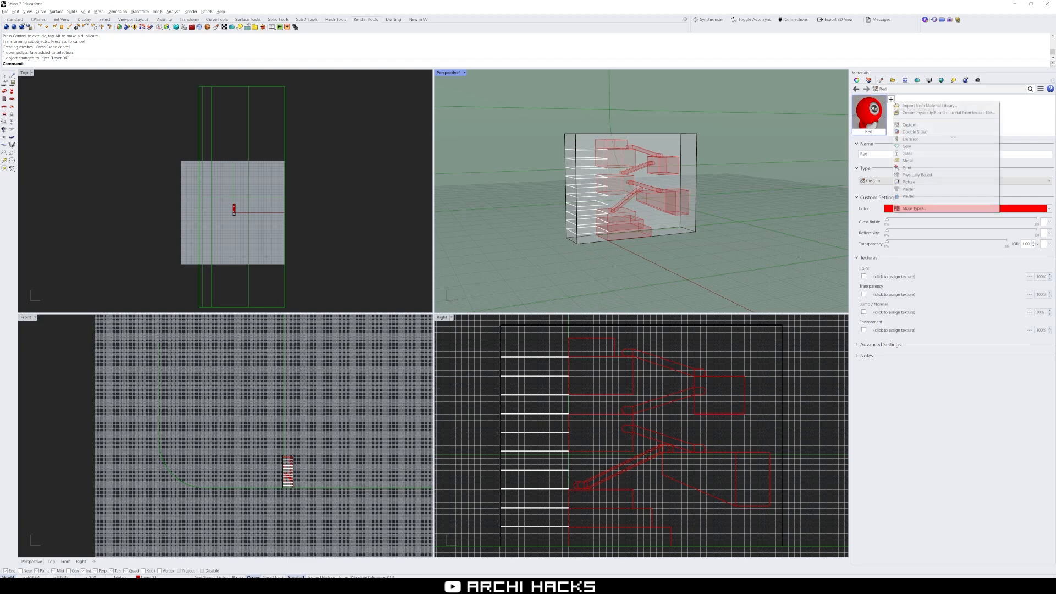
{"action": "left_click", "coordinate": [929, 175]}
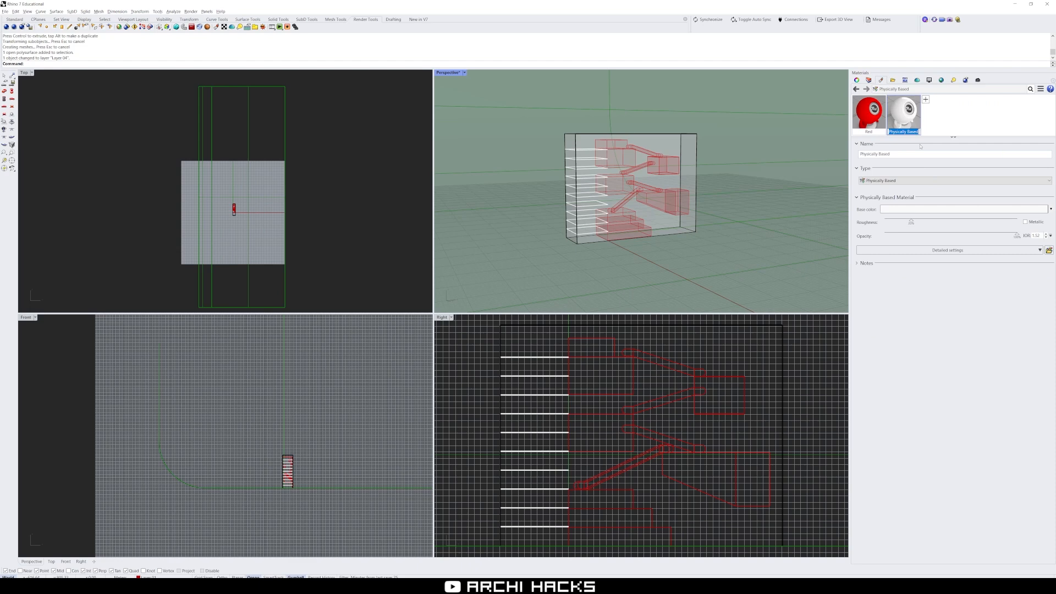
{"action": "type", "text": "Frosted glass"}
{"action": "key", "text": "Return"}
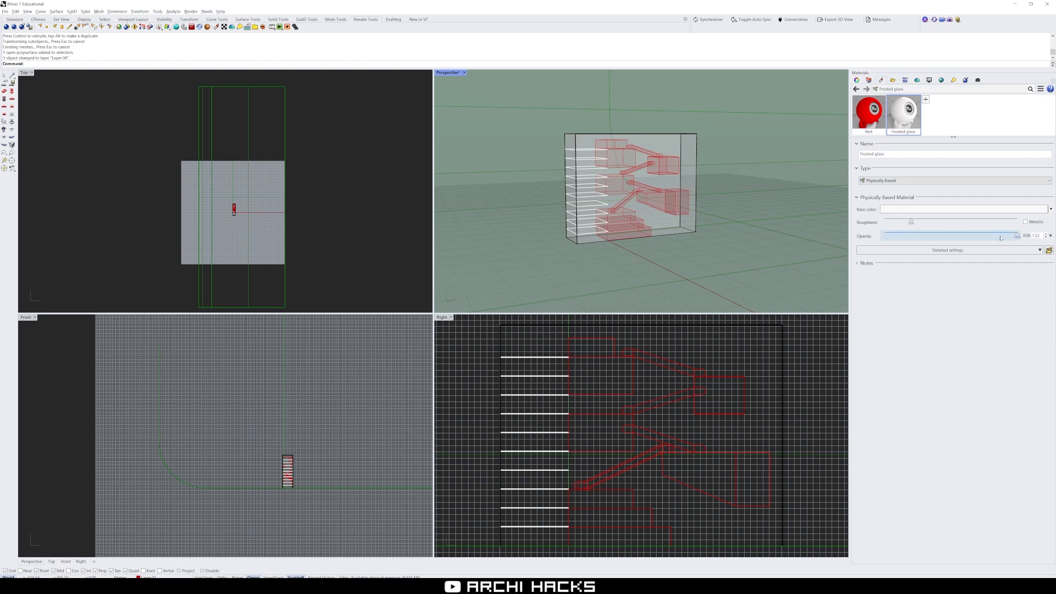
{"action": "left_click", "coordinate": [1017, 236]}
{"action": "left_click", "coordinate": [1017, 236]}
{"action": "type", "text": "25"}
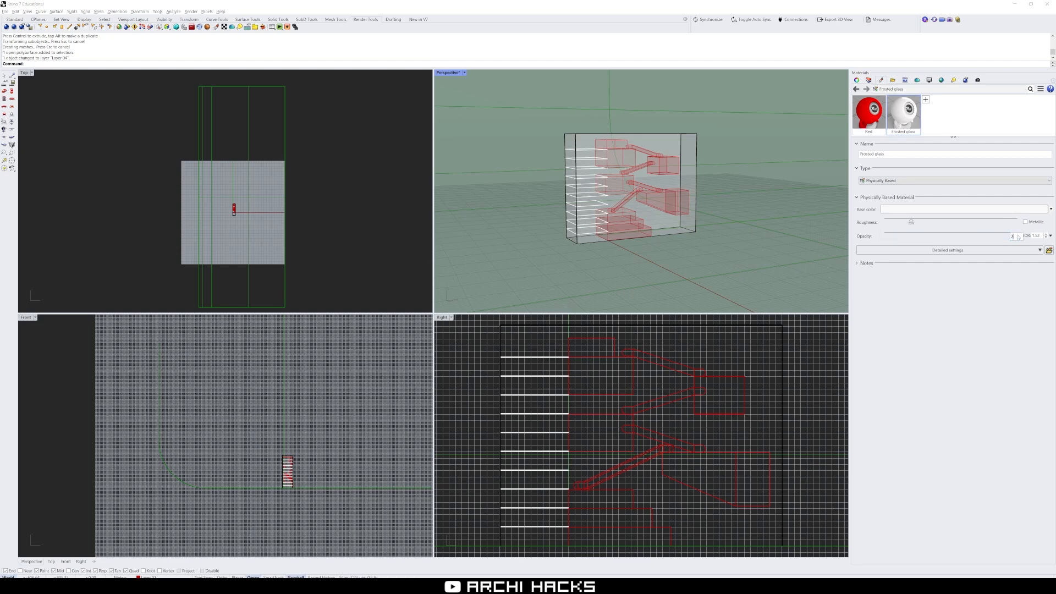
{"action": "key", "text": "Return"}
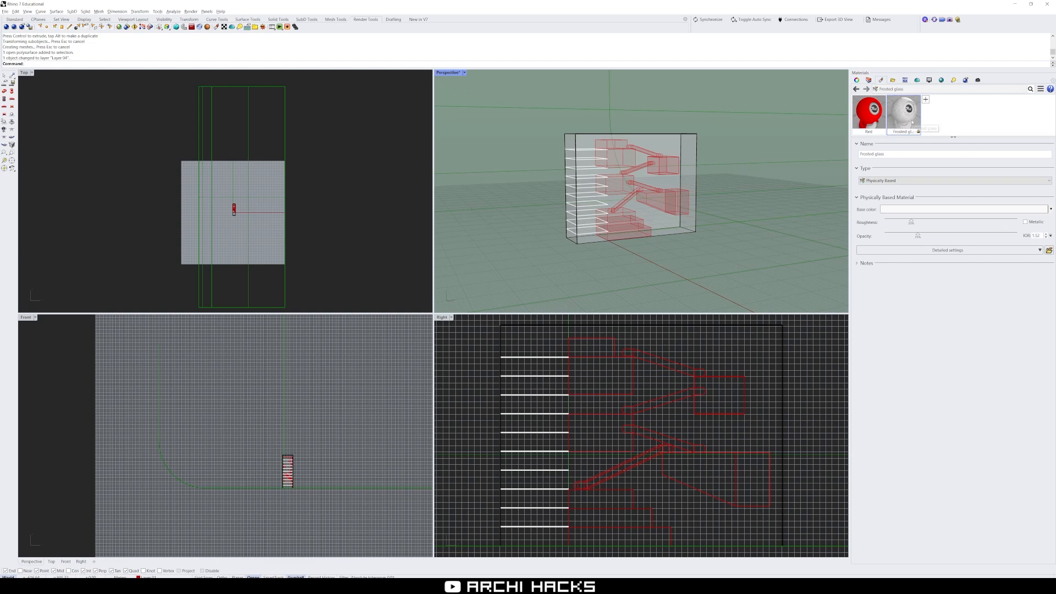
Step: Assign the Frosted glass material to the Default layer and toggle that layer's visibility off and on
{"action": "left_click", "coordinate": [869, 81]}
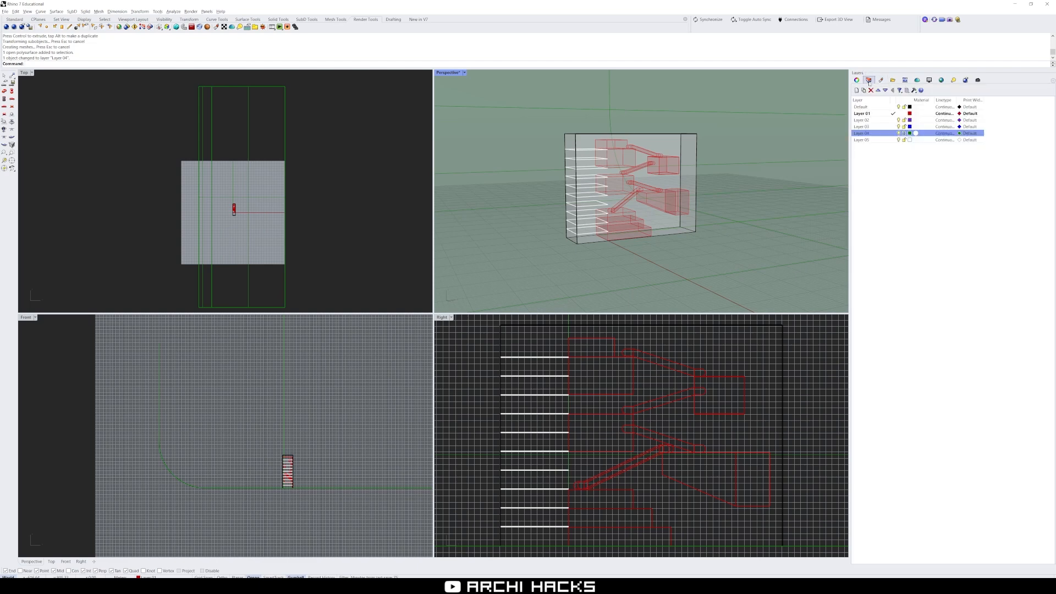
{"action": "left_click", "coordinate": [924, 185]}
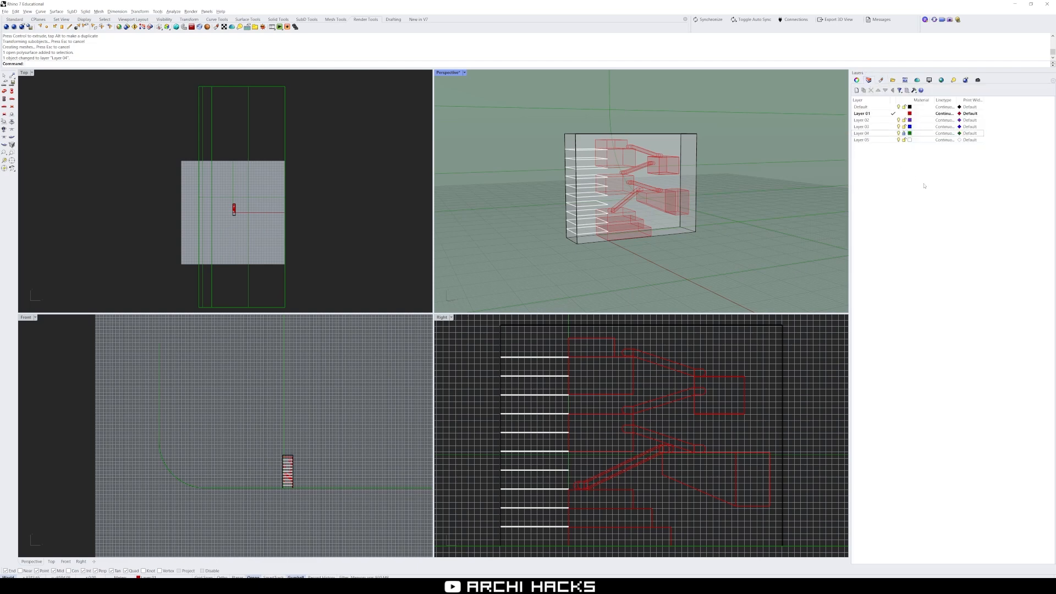
{"action": "left_click", "coordinate": [869, 108]}
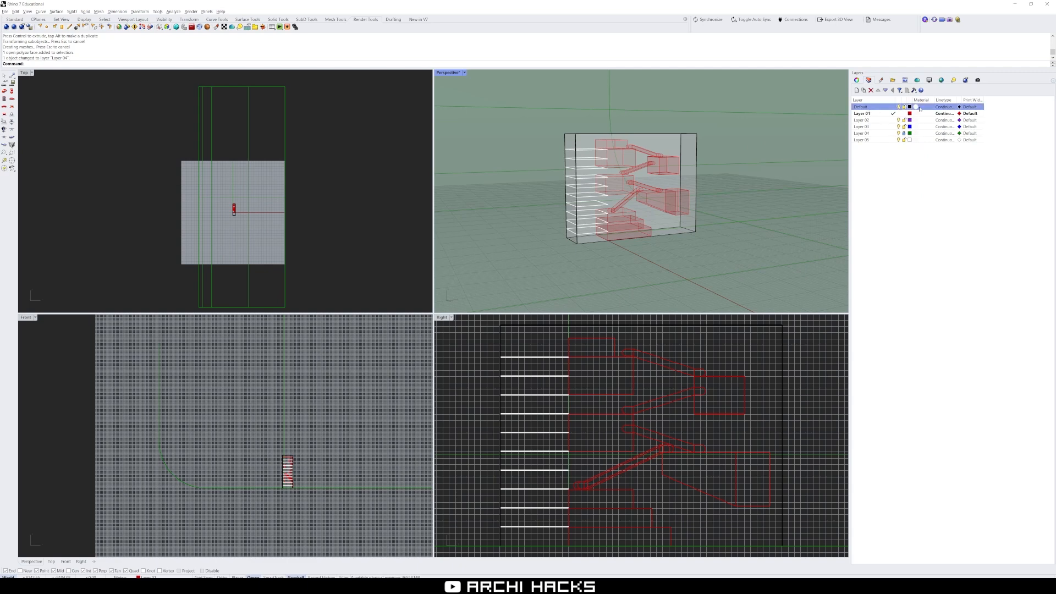
{"action": "left_click", "coordinate": [917, 107]}
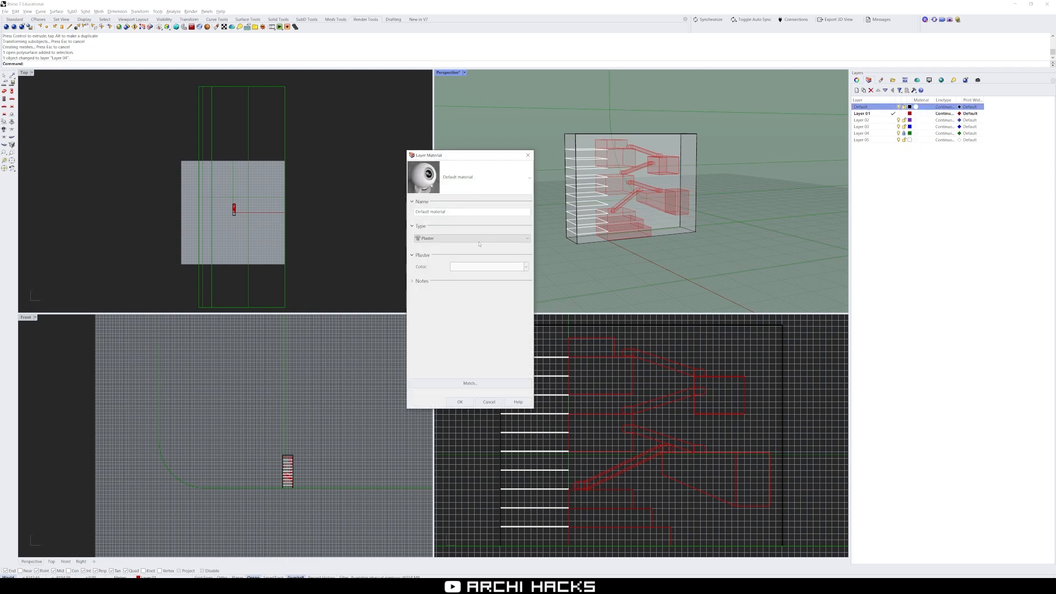
{"action": "key", "text": "Escape"}
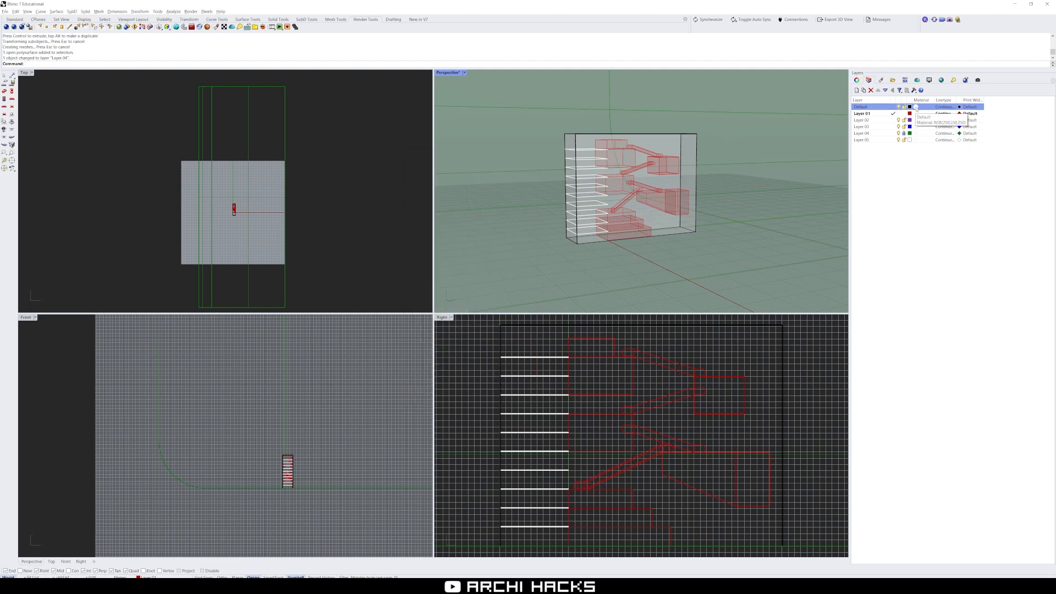
{"action": "left_click", "coordinate": [915, 107]}
{"action": "left_click", "coordinate": [460, 177]}
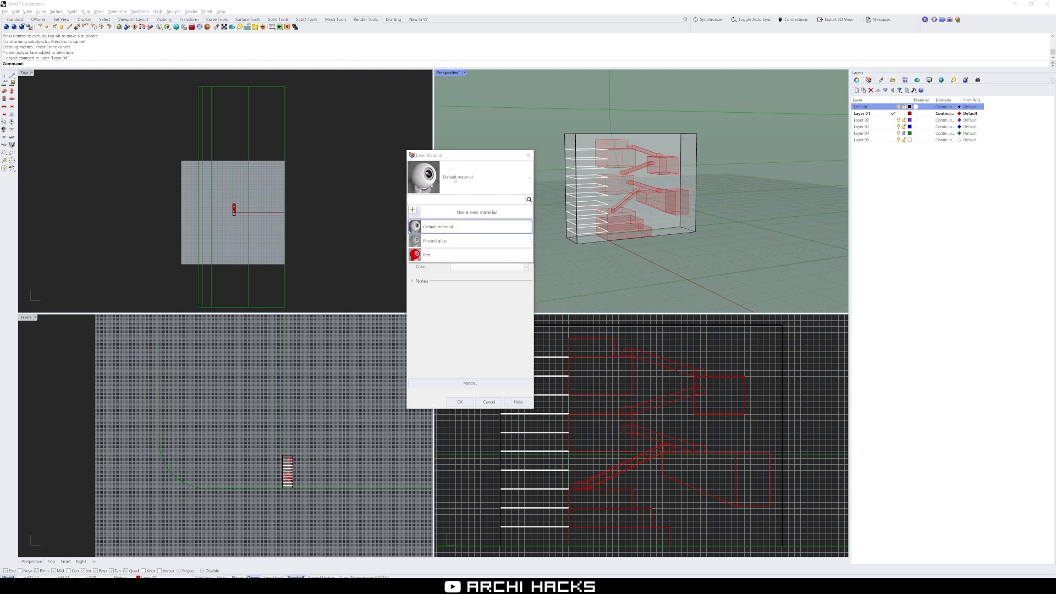
{"action": "left_click", "coordinate": [451, 240]}
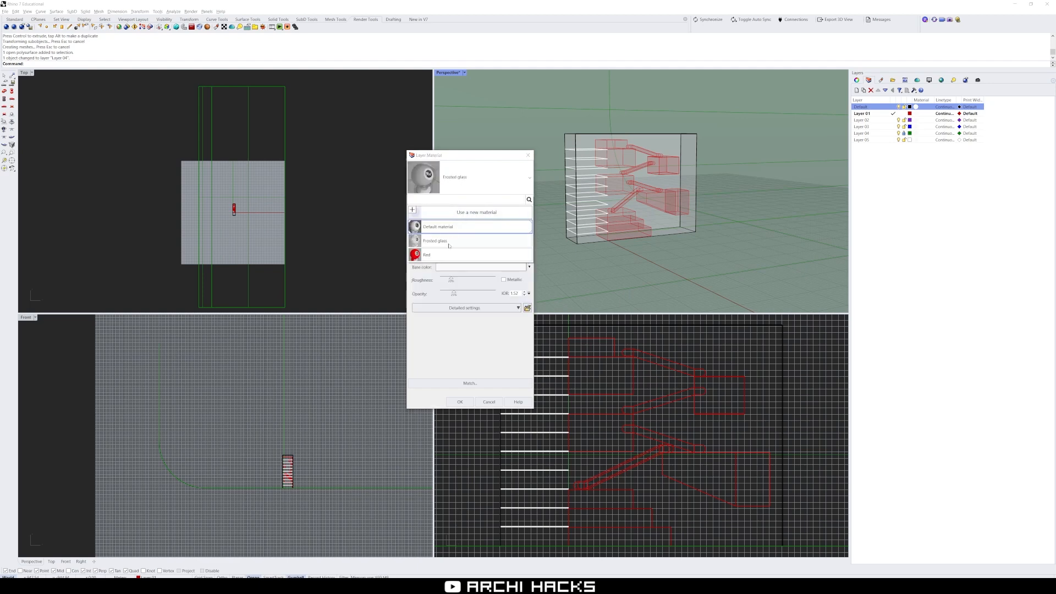
{"action": "left_click", "coordinate": [460, 402]}
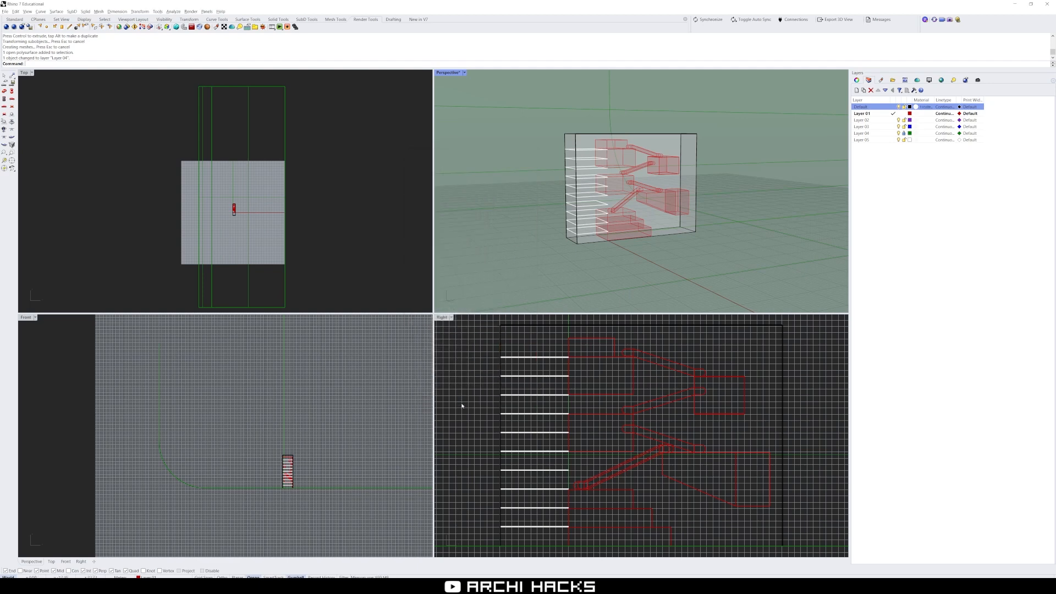
{"action": "left_click", "coordinate": [898, 107]}
{"action": "left_click", "coordinate": [899, 108]}
Step: Assign the Red material to Layer 01
{"action": "left_click", "coordinate": [866, 114]}
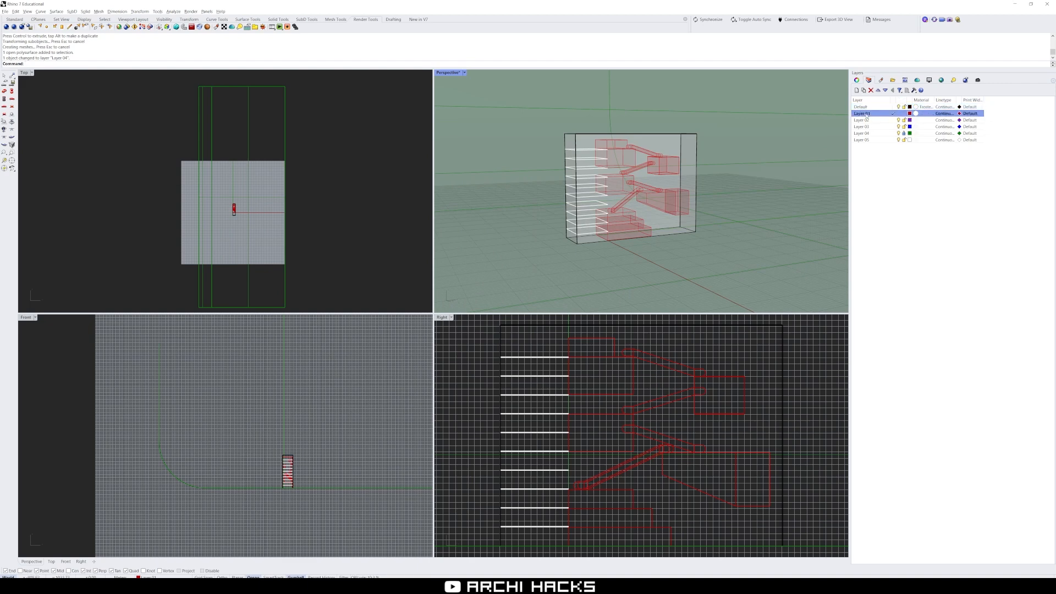
{"action": "left_click", "coordinate": [916, 113]}
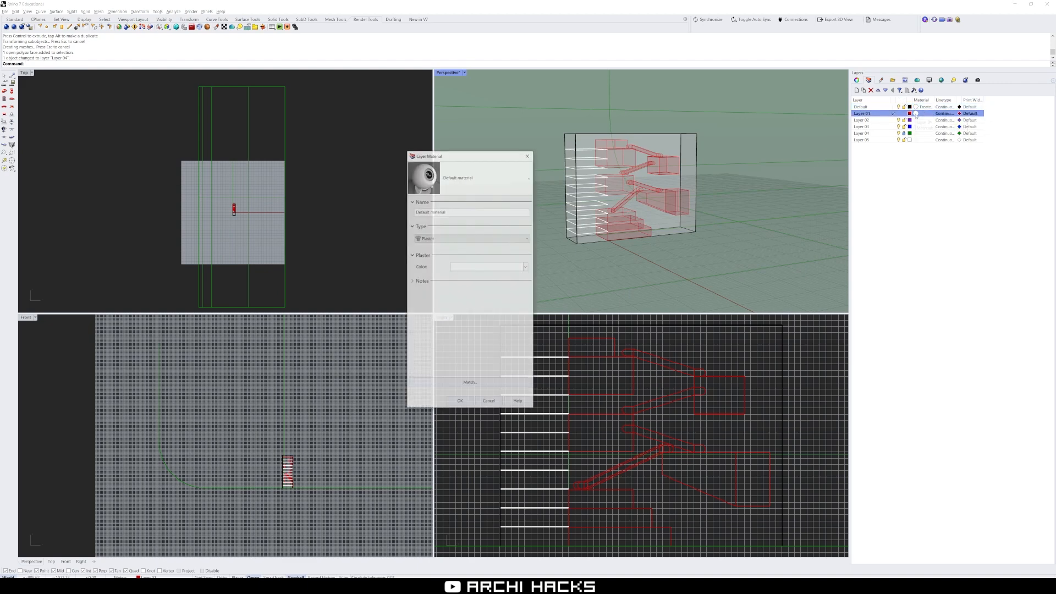
{"action": "left_click", "coordinate": [480, 183]}
{"action": "left_click", "coordinate": [440, 249]}
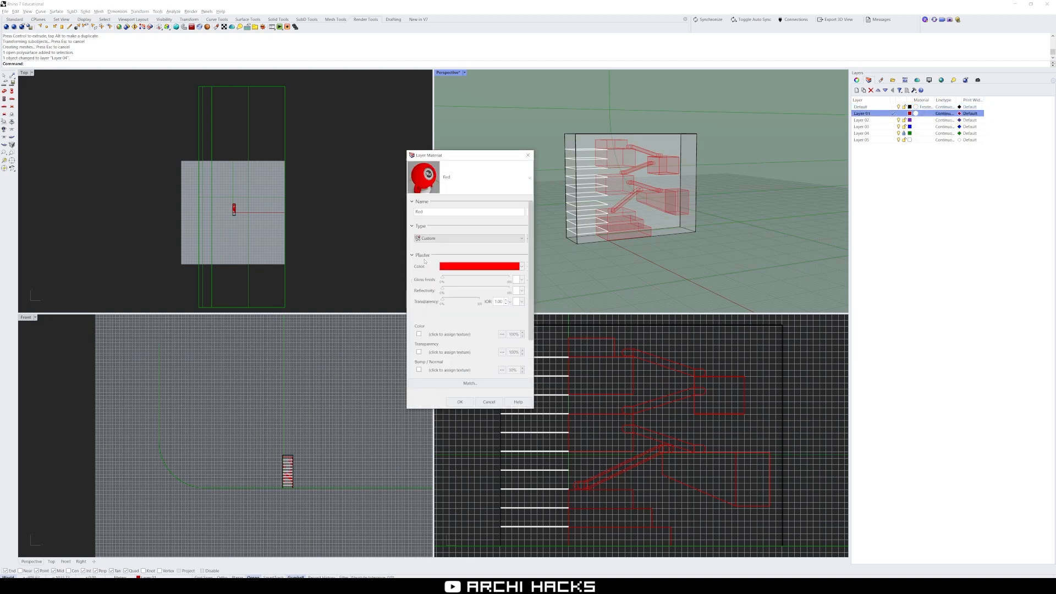
{"action": "left_click", "coordinate": [460, 402]}
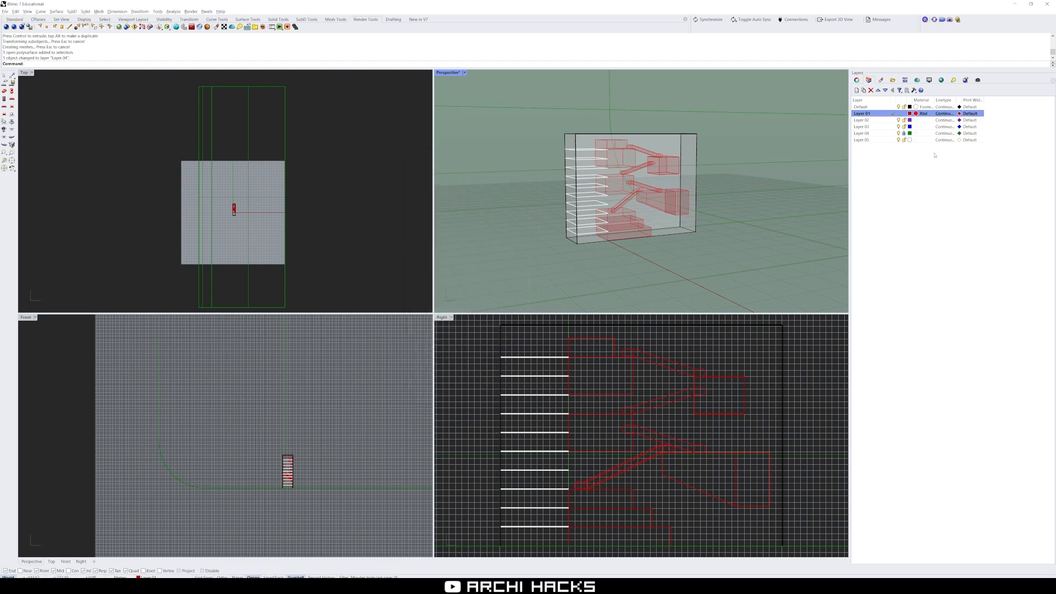
Step: Assign the Frosted glass material to Layer 05
{"action": "left_click", "coordinate": [877, 141]}
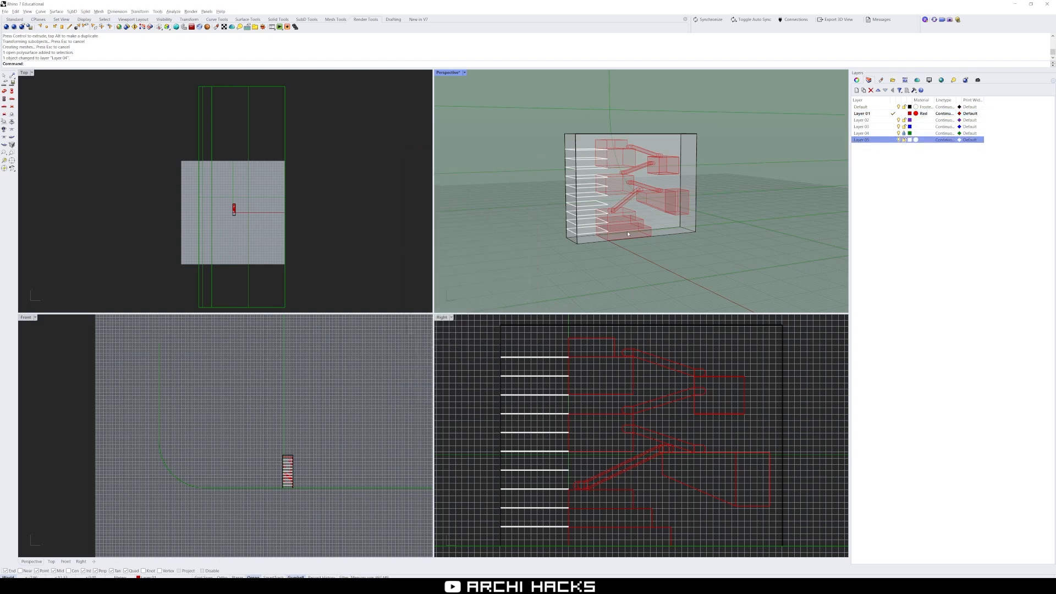
{"action": "left_click", "coordinate": [915, 140]}
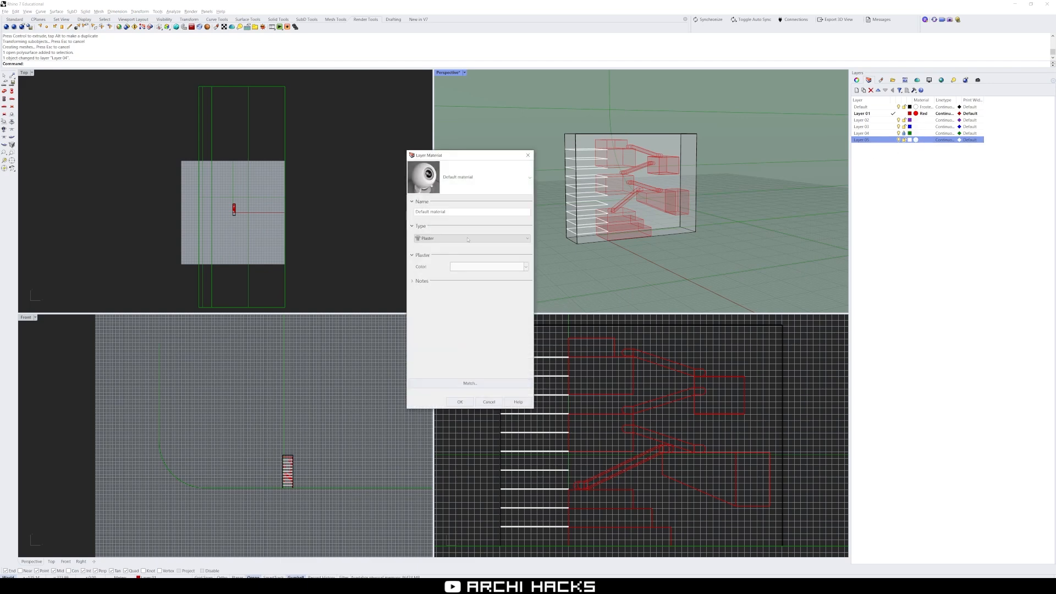
{"action": "left_click", "coordinate": [440, 175]}
{"action": "left_click", "coordinate": [450, 241]}
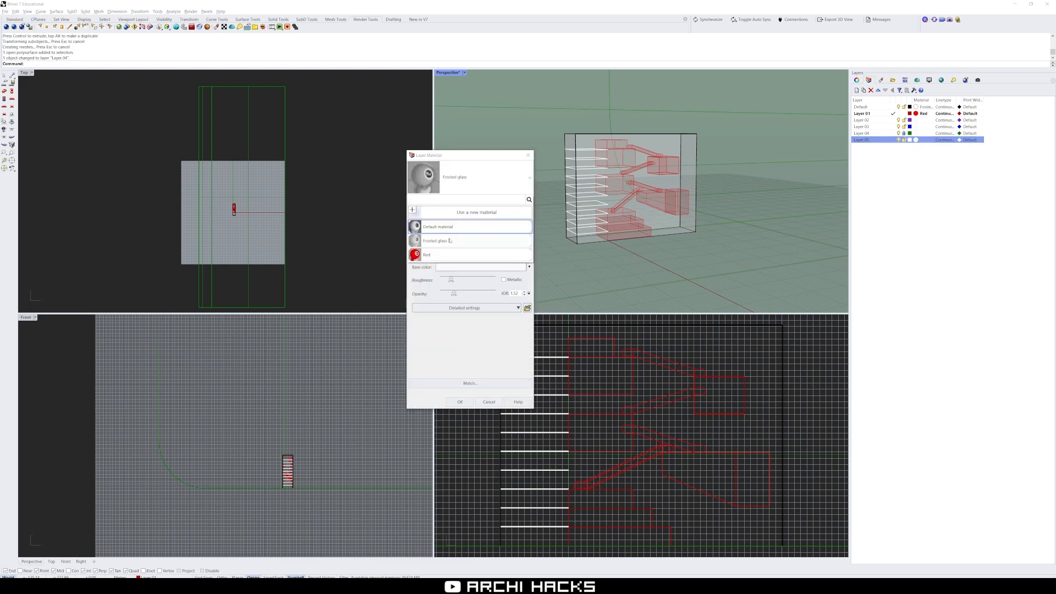
{"action": "left_click", "coordinate": [460, 402]}
{"action": "left_click", "coordinate": [467, 383]}
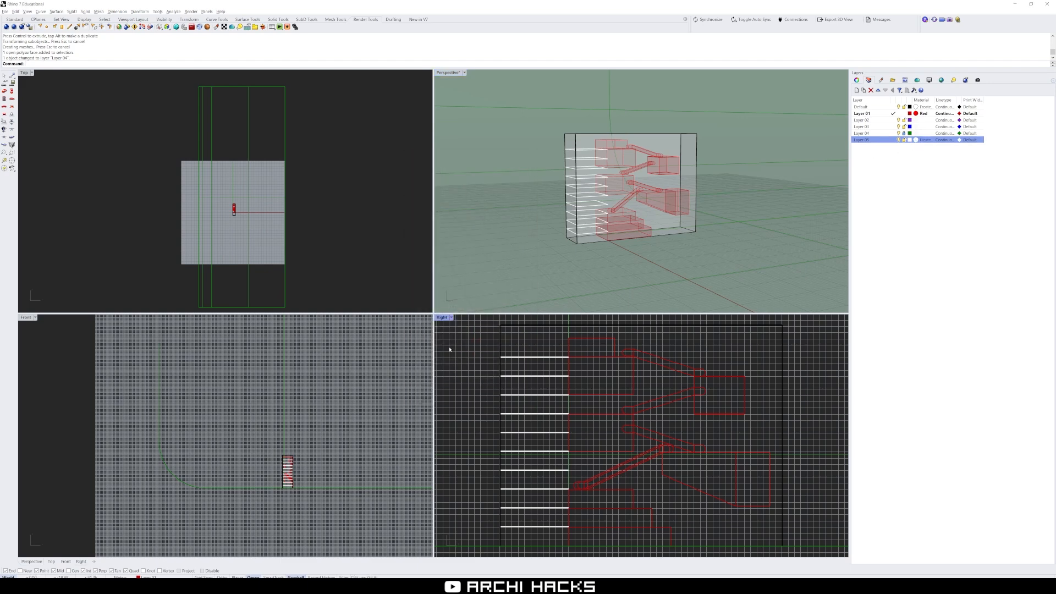
Step: Set the Perspective view's camera lens length to 75 mm and reframe the whole building from a slightly raised corner angle
{"action": "left_click", "coordinate": [491, 154]}
{"action": "right_click_drag", "start_coordinate": [631, 243], "coordinate": [716, 264]}
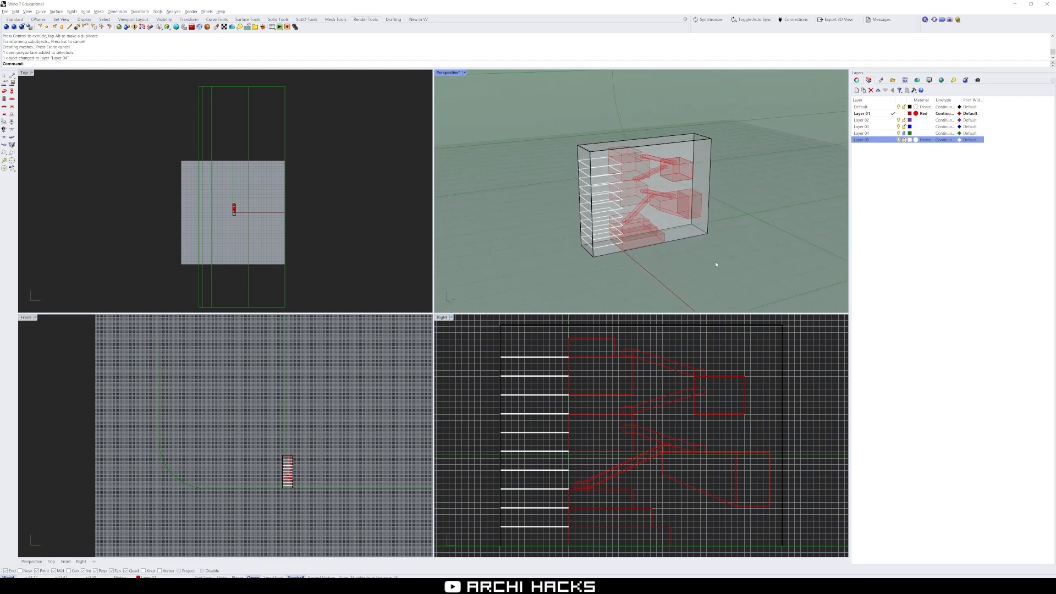
{"action": "left_click", "coordinate": [857, 80]}
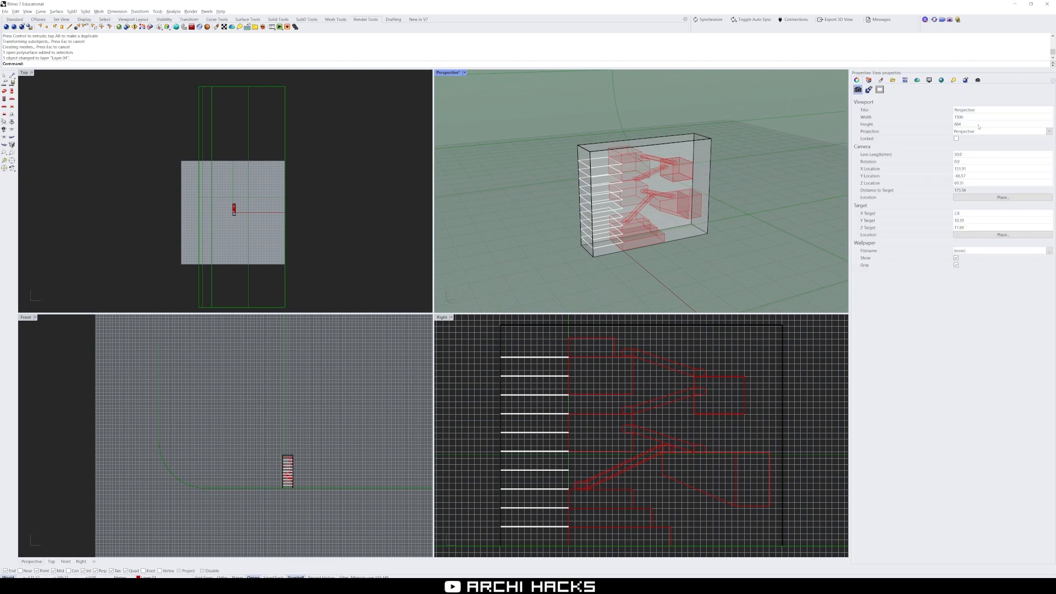
{"action": "left_click", "coordinate": [973, 154]}
{"action": "type", "text": "75"}
{"action": "key", "text": "Return"}
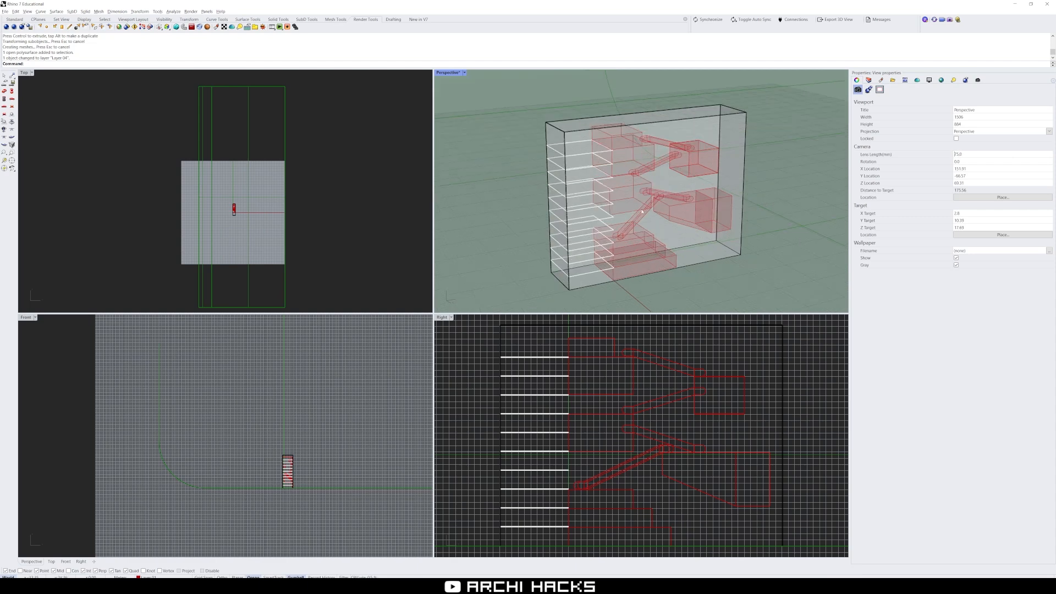
{"action": "right_click_drag", "start_coordinate": [642, 211], "coordinate": [643, 238]}
{"action": "scroll", "coordinate": [638, 217], "scroll_direction": "down", "scroll_amount": 4}
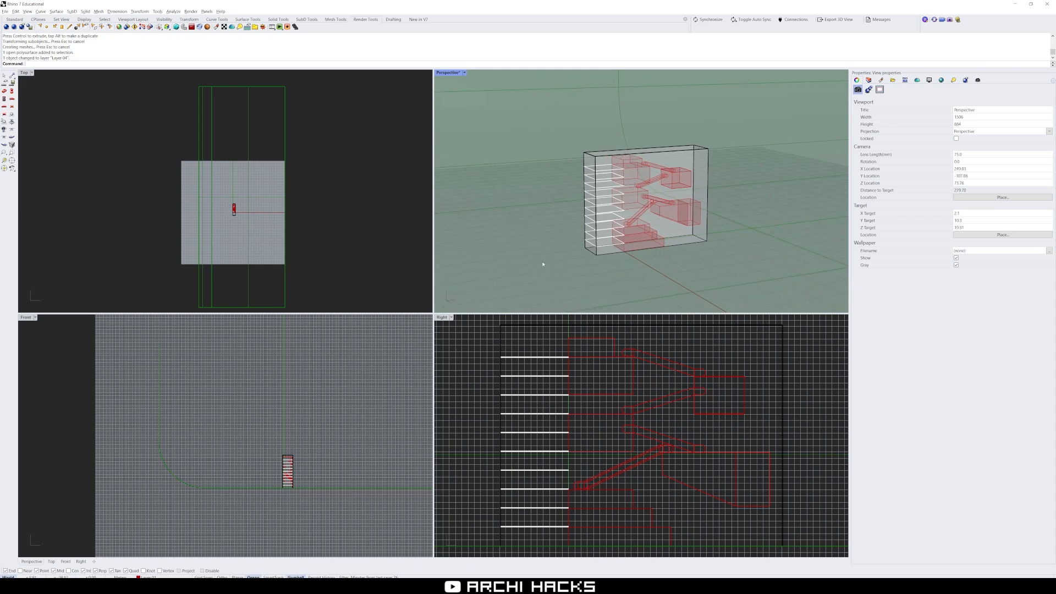
Step: Save the current Perspective viewport as a named view called "Perspective", replacing the existing one
{"action": "left_click", "coordinate": [452, 321]}
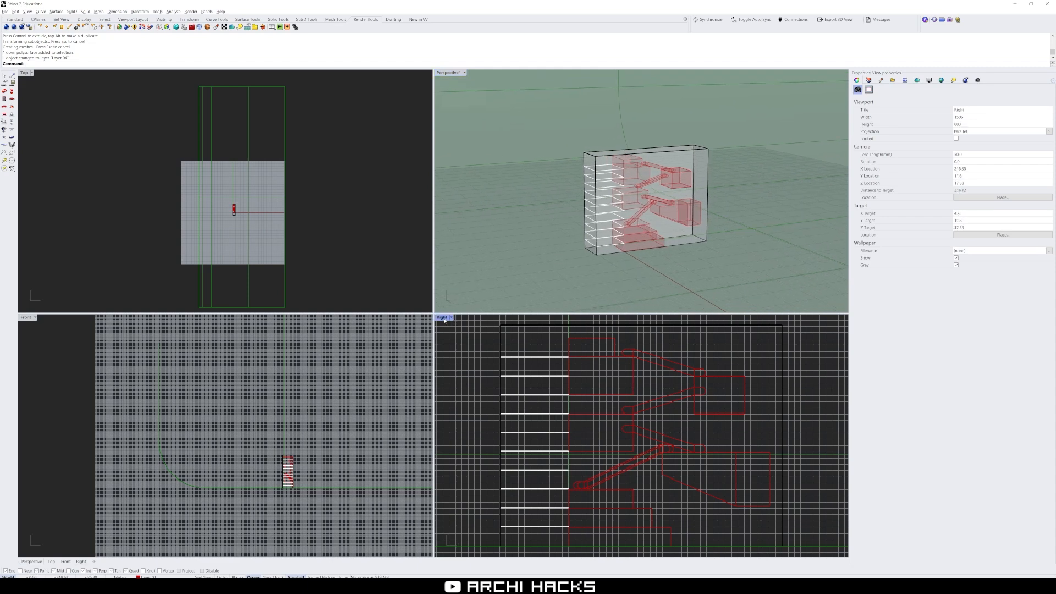
{"action": "left_click", "coordinate": [518, 249]}
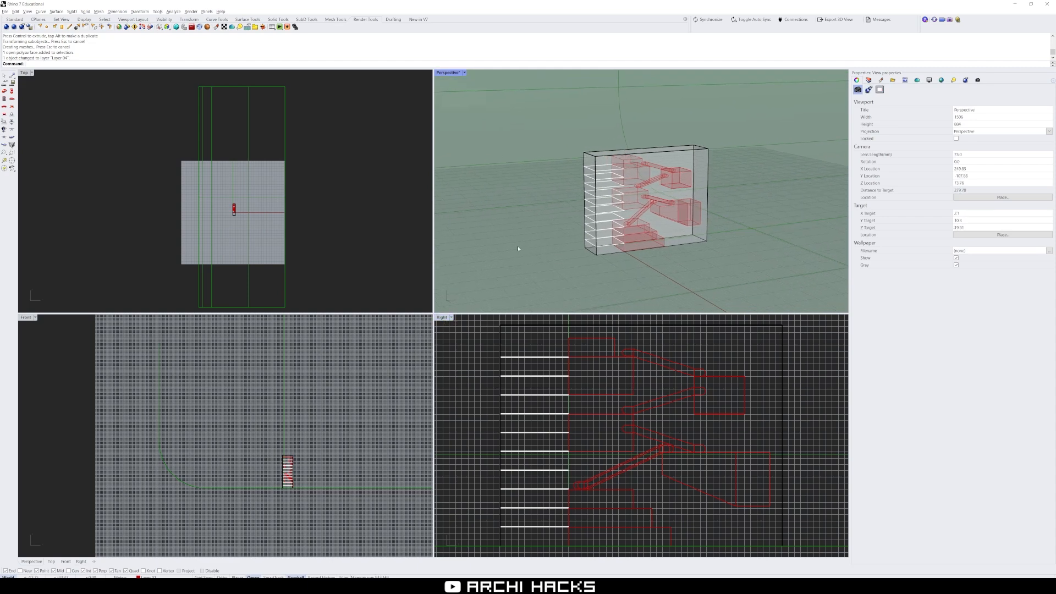
{"action": "left_click", "coordinate": [976, 81]}
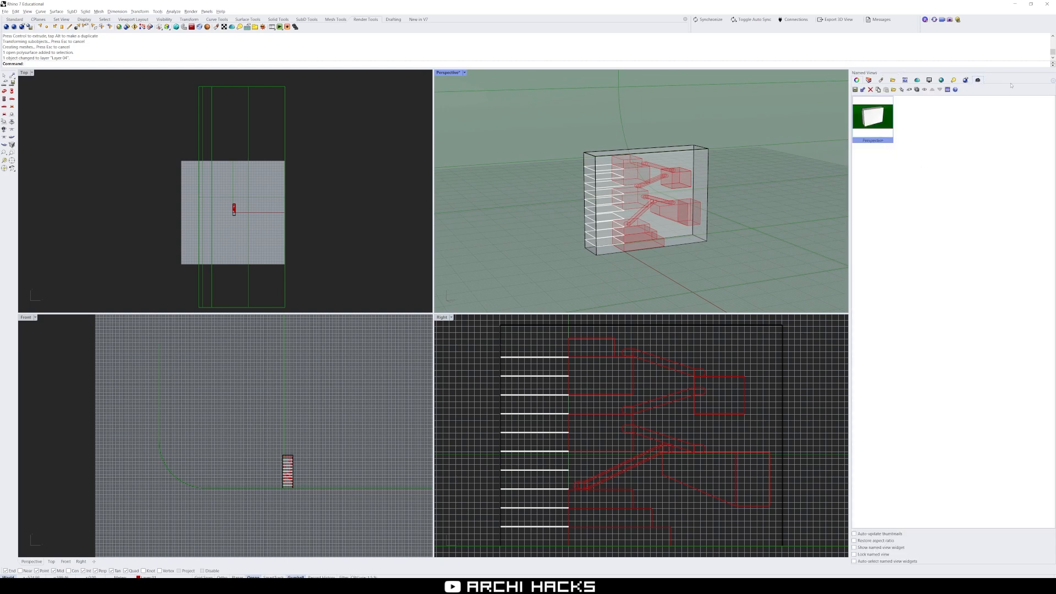
{"action": "left_click", "coordinate": [1052, 80]}
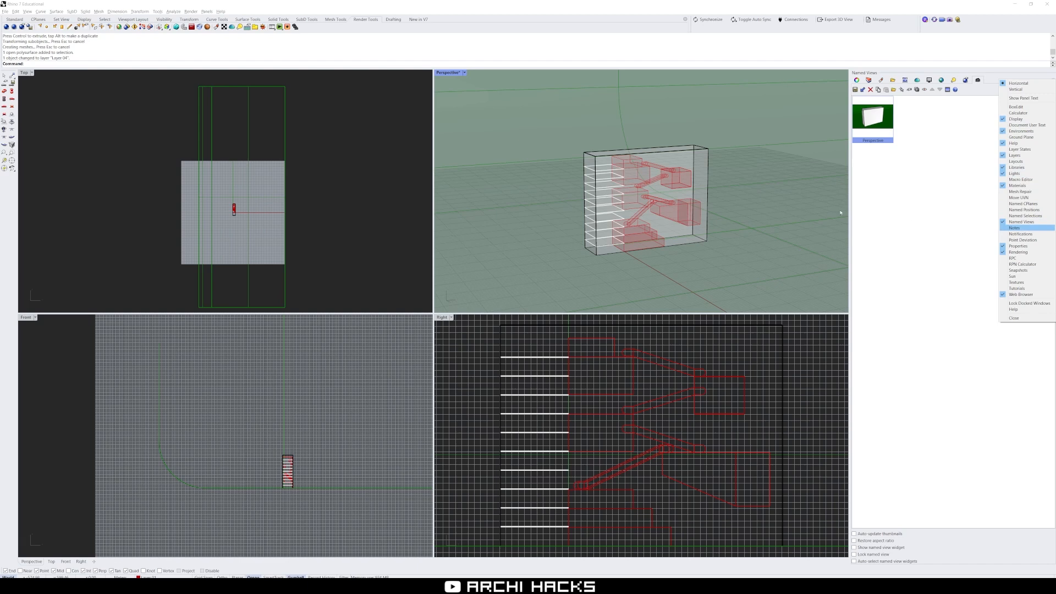
{"action": "left_click", "coordinate": [869, 123]}
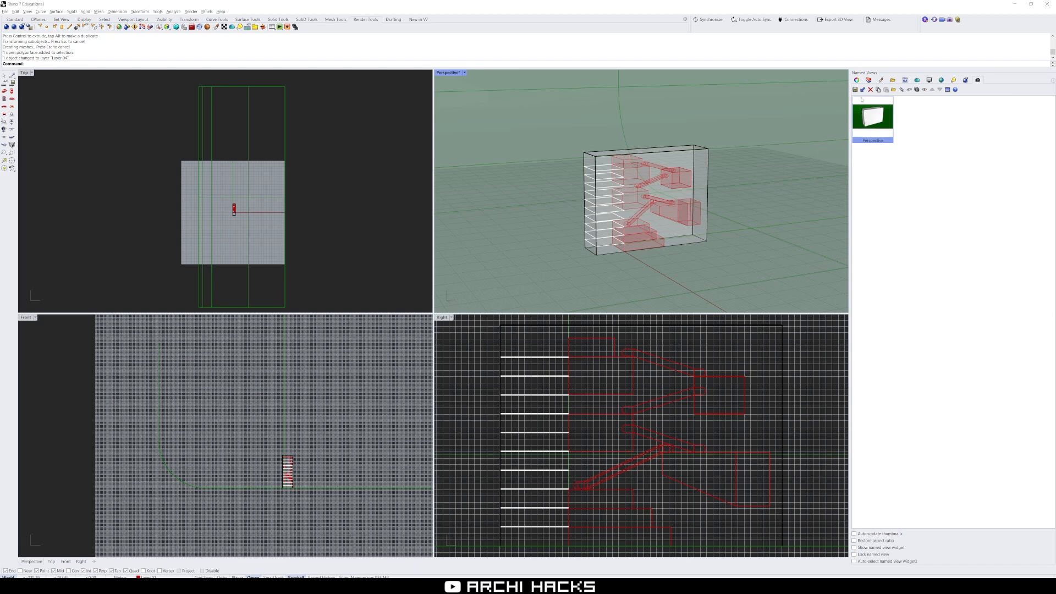
{"action": "left_click", "coordinate": [855, 90]}
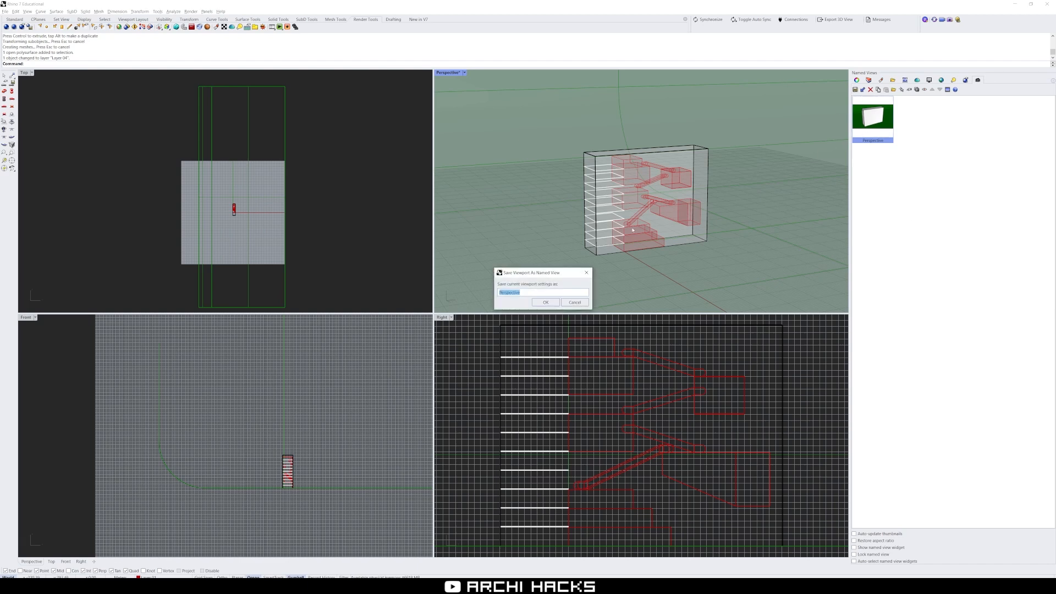
{"action": "left_click", "coordinate": [548, 300]}
{"action": "left_click", "coordinate": [557, 309]}
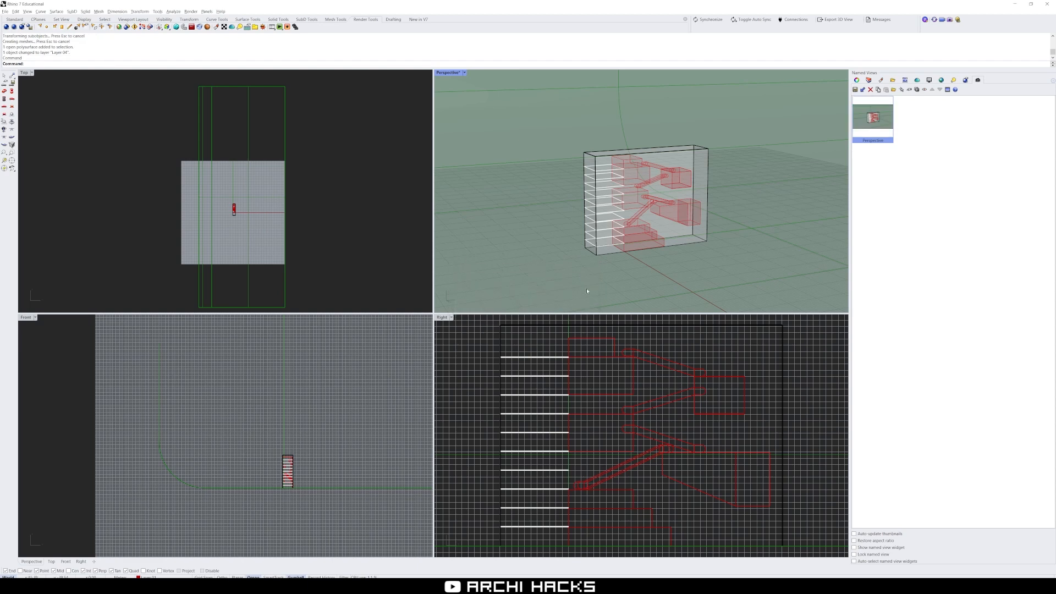
Step: Restore the saved Perspective named view in the Right viewport and set that viewport's display mode to Raytraced
{"action": "left_click", "coordinate": [466, 337]}
{"action": "double_click", "coordinate": [878, 123]}
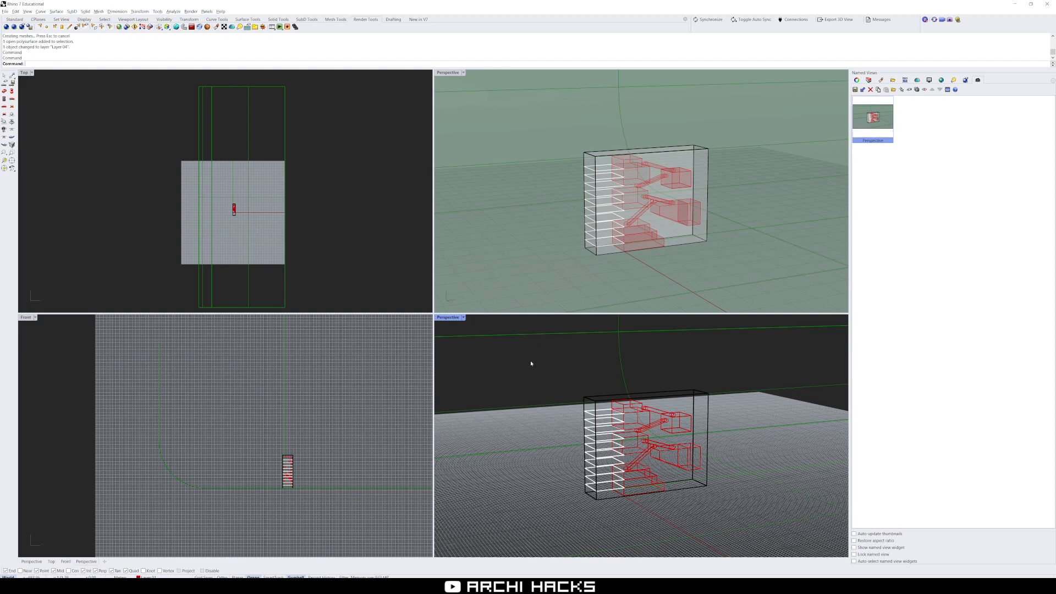
{"action": "left_click", "coordinate": [449, 318]}
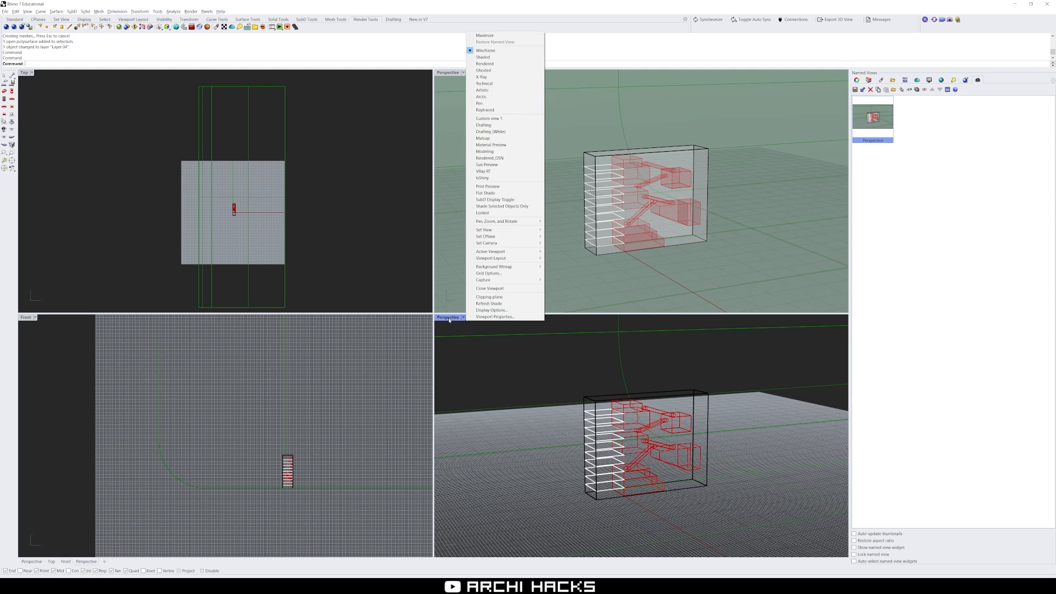
{"action": "left_click", "coordinate": [466, 351]}
{"action": "right_click", "coordinate": [454, 320]}
{"action": "left_click", "coordinate": [508, 111]}
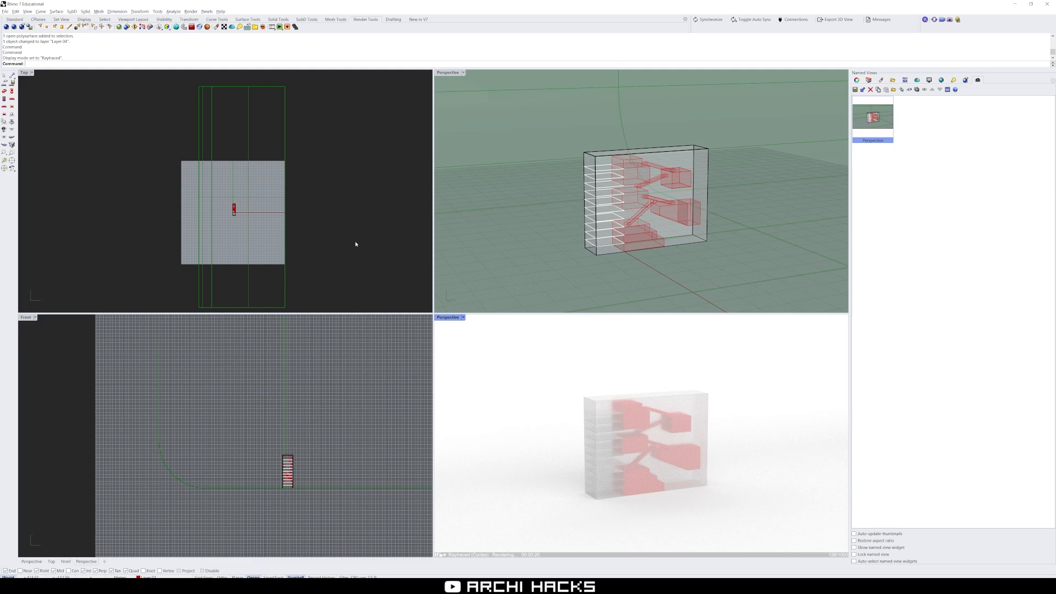
Step: Draw a rectangular light in the Top view beside the building, slightly longer than the building's footprint
{"action": "left_click", "coordinate": [363, 254]}
{"action": "left_click", "coordinate": [61, 27]}
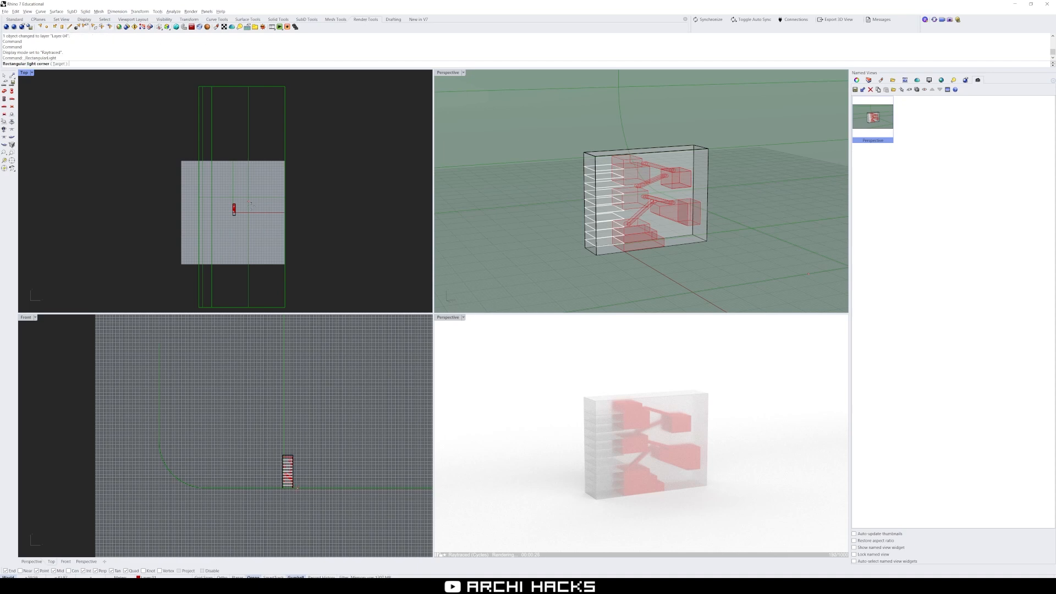
{"action": "scroll", "coordinate": [257, 229], "scroll_direction": "up", "scroll_amount": 6}
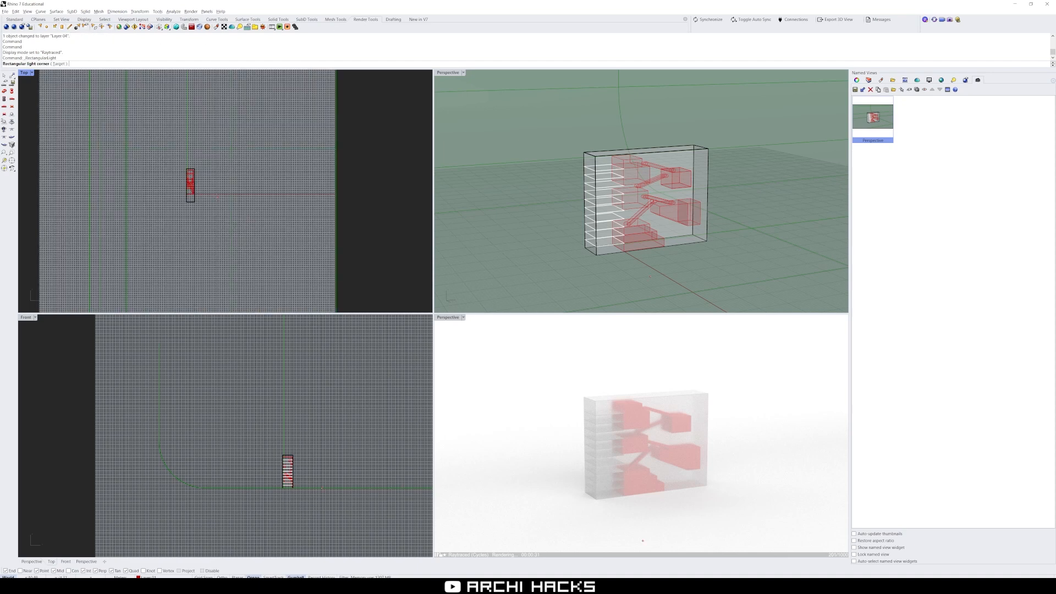
{"action": "left_click", "coordinate": [246, 234]}
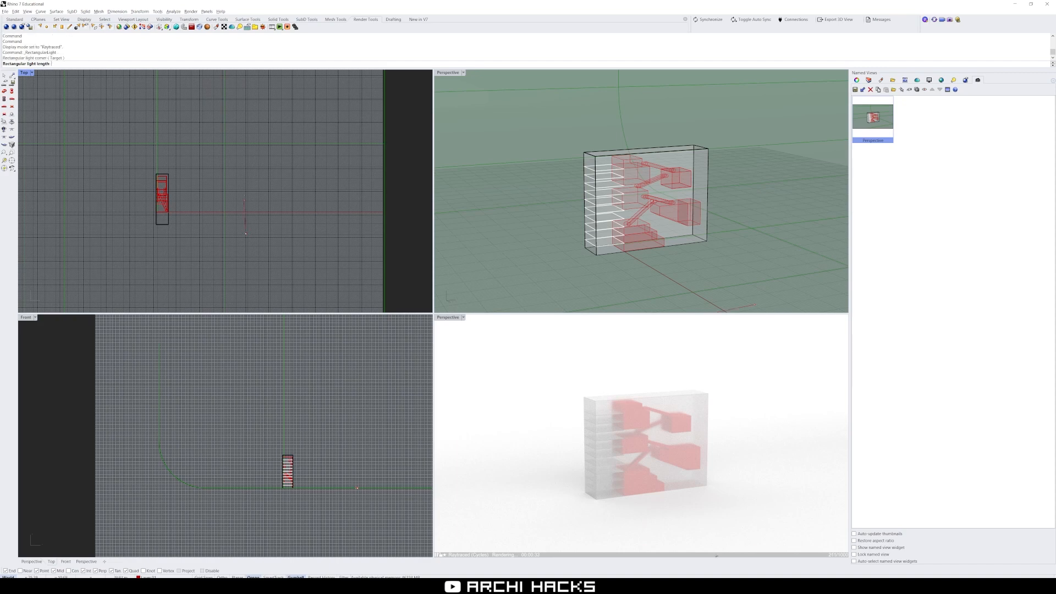
{"action": "left_click", "coordinate": [246, 169]}
{"action": "left_click", "coordinate": [214, 172]}
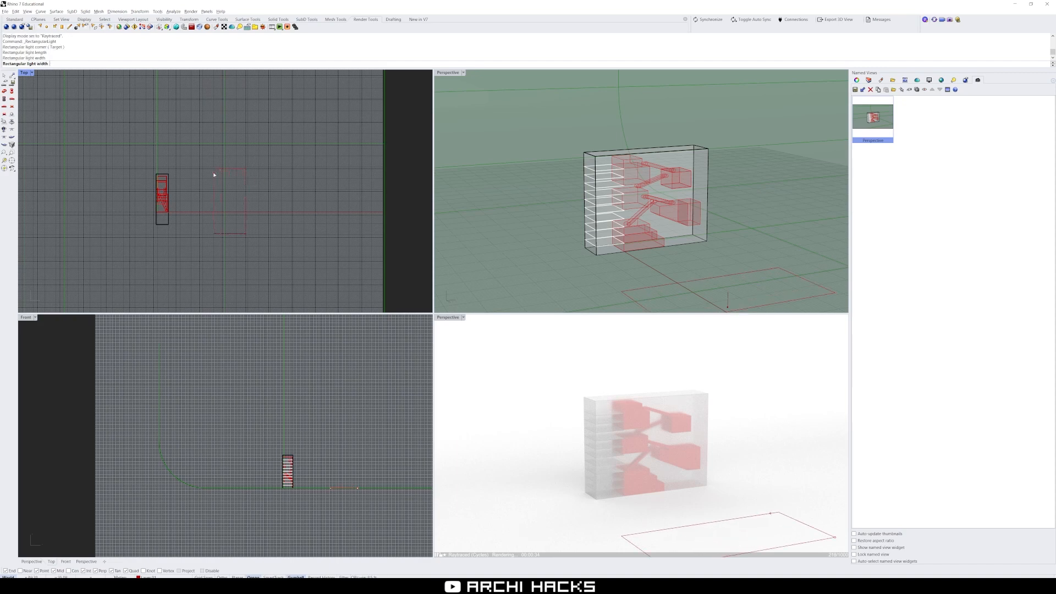
Step: Raise the rectangular light above the building in the Front view and tilt it to aim down at the building
{"action": "right_click_drag", "start_coordinate": [294, 466], "coordinate": [257, 454]}
{"action": "left_click_drag", "start_coordinate": [293, 495], "coordinate": [334, 434]}
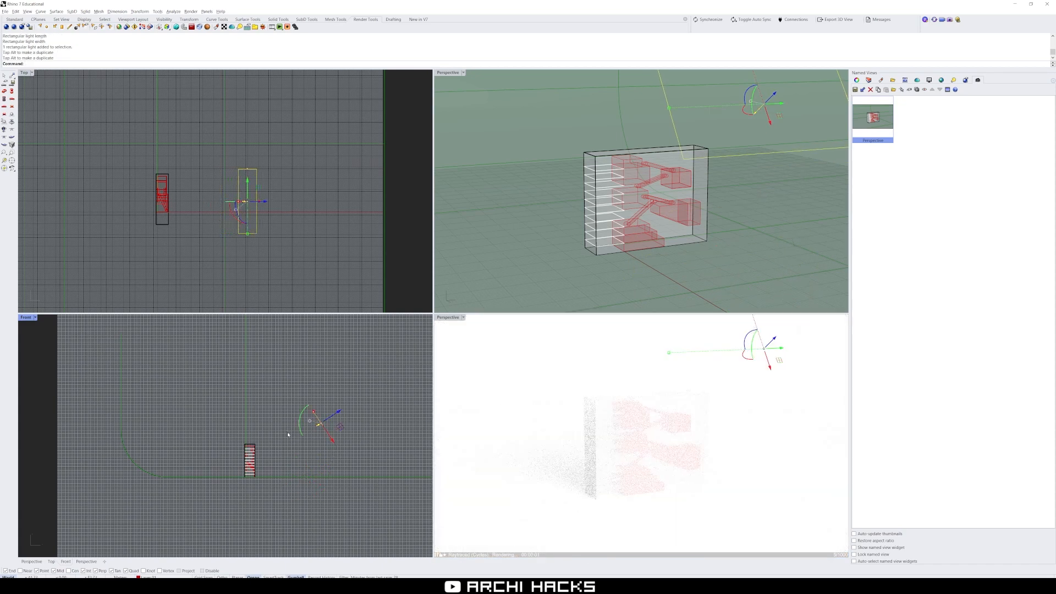
{"action": "right_click_drag", "start_coordinate": [269, 202], "coordinate": [271, 206]}
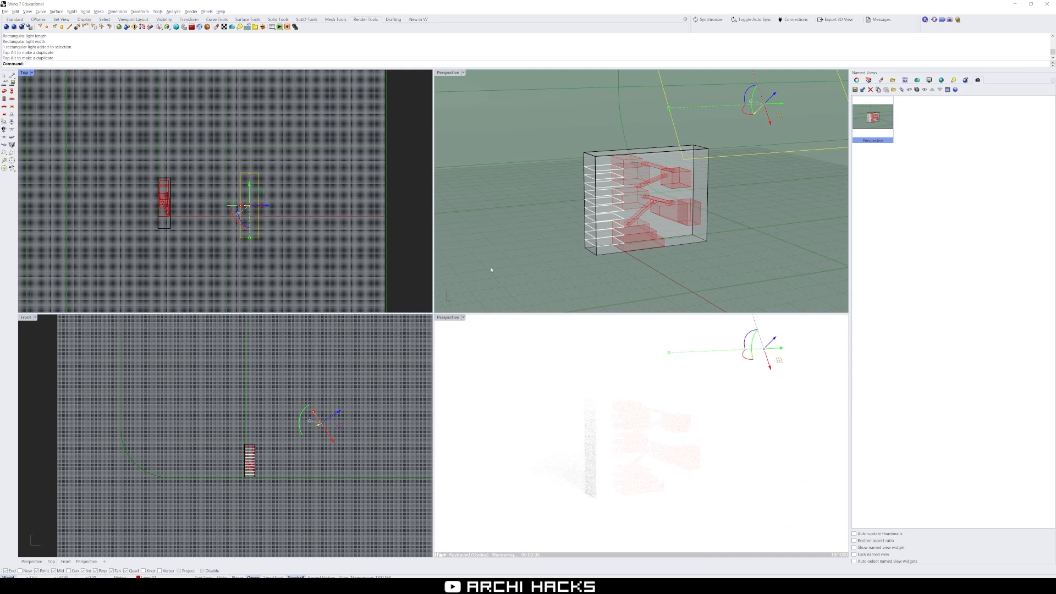
Step: Turn off the Skylight in the document's lights so the rectangular light illuminates the raytraced view
{"action": "left_click", "coordinate": [448, 319]}
{"action": "left_click", "coordinate": [954, 80]}
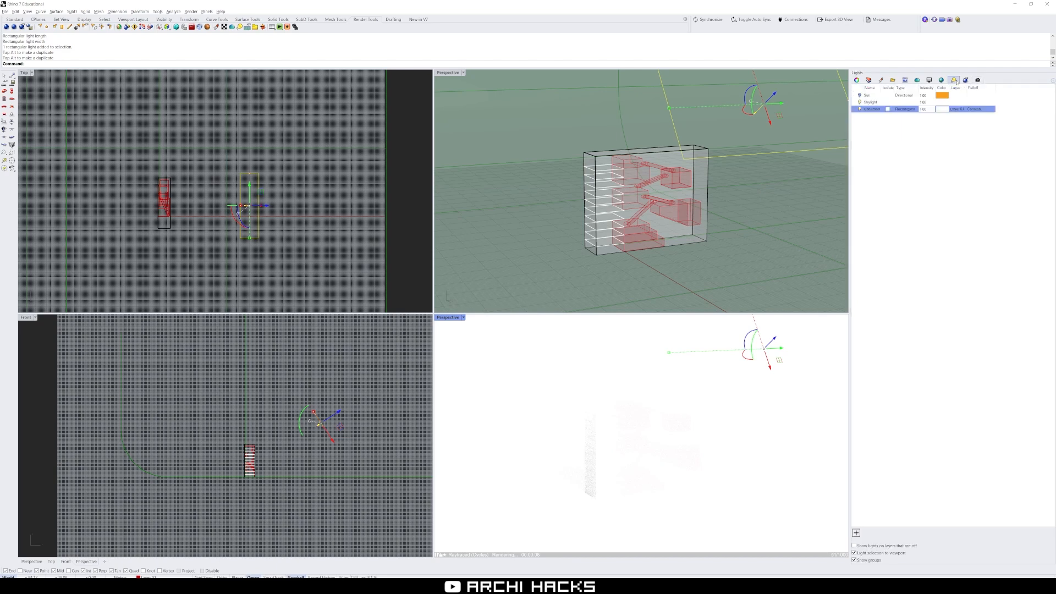
{"action": "left_click", "coordinate": [873, 109]}
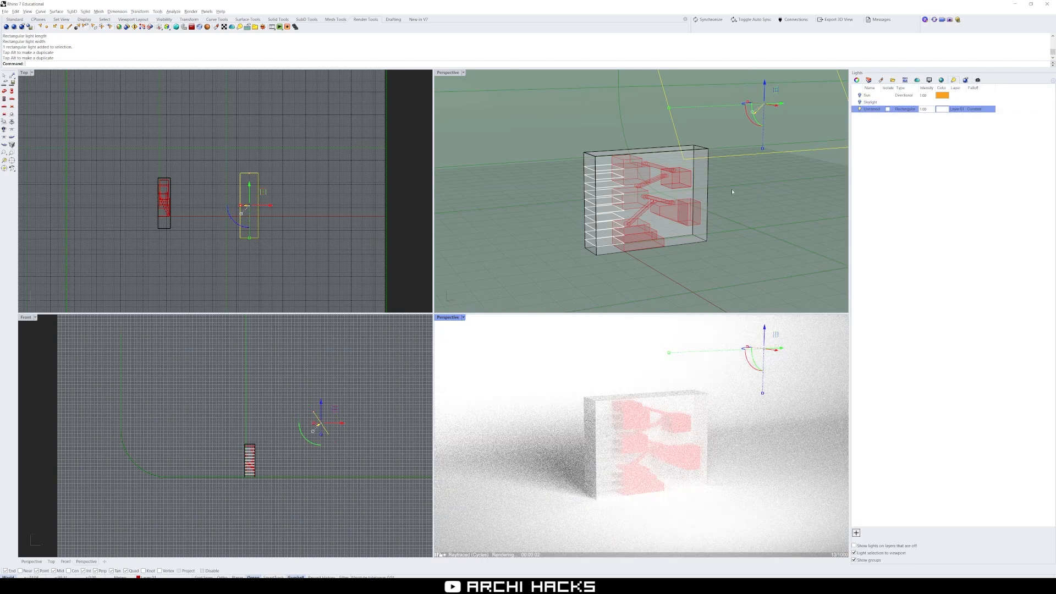
{"action": "left_click", "coordinate": [693, 273]}
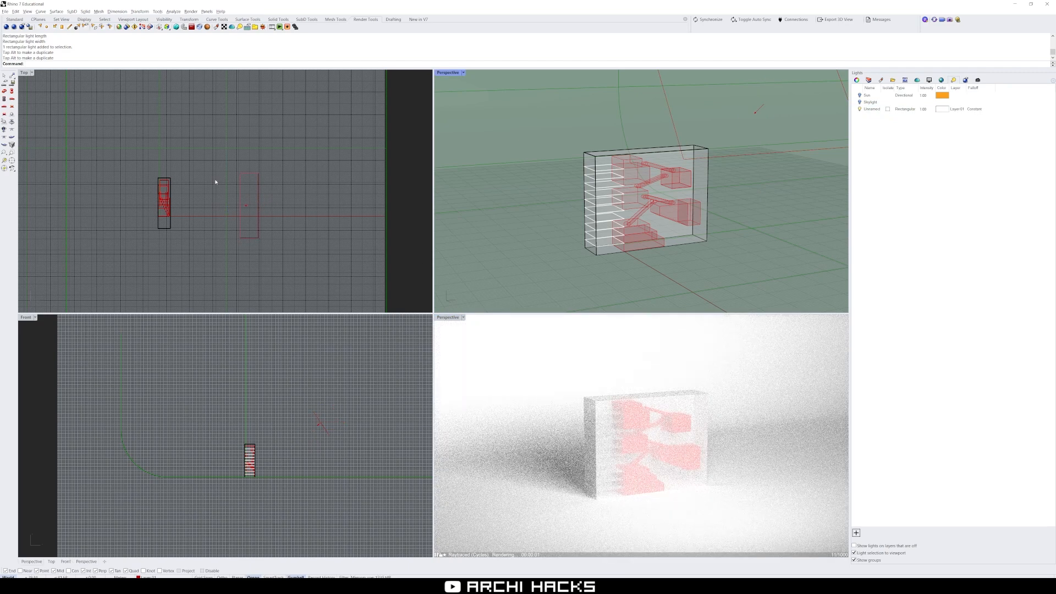
Step: Rotate the rectangular light in the Top view about the building's centre, around to the lower-left side of the plan
{"action": "left_click", "coordinate": [258, 212]}
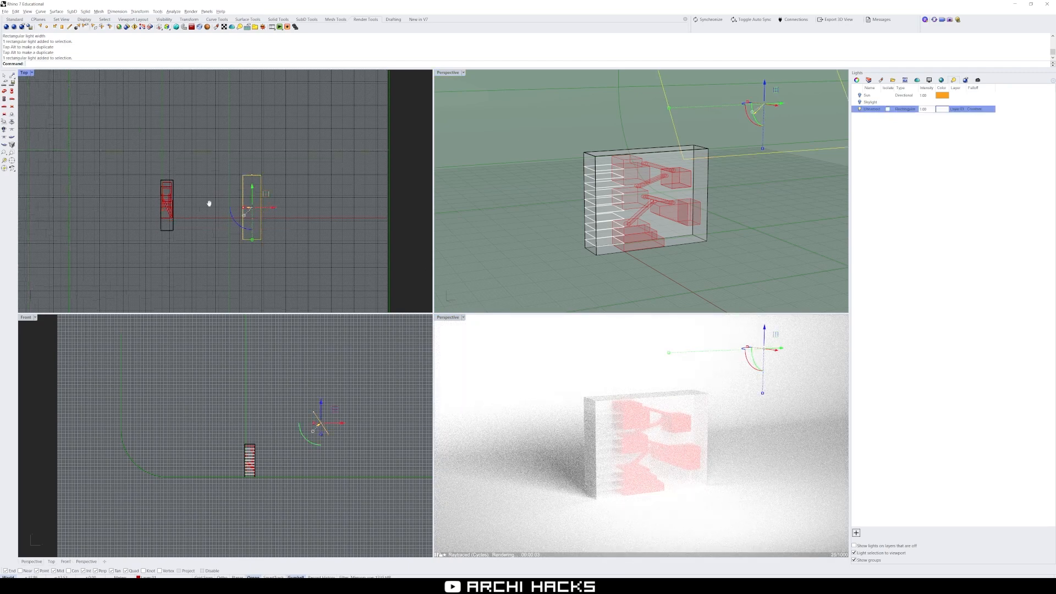
{"action": "right_click_drag", "start_coordinate": [210, 203], "coordinate": [253, 200]}
{"action": "type", "text": "r"}
{"action": "key", "text": "Return"}
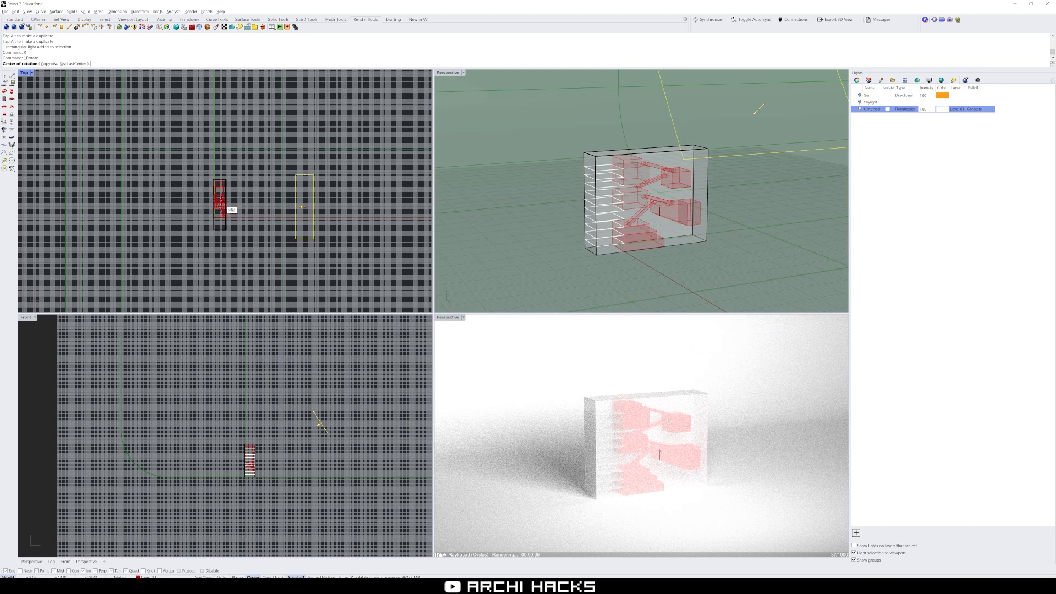
{"action": "left_click", "coordinate": [219, 203]}
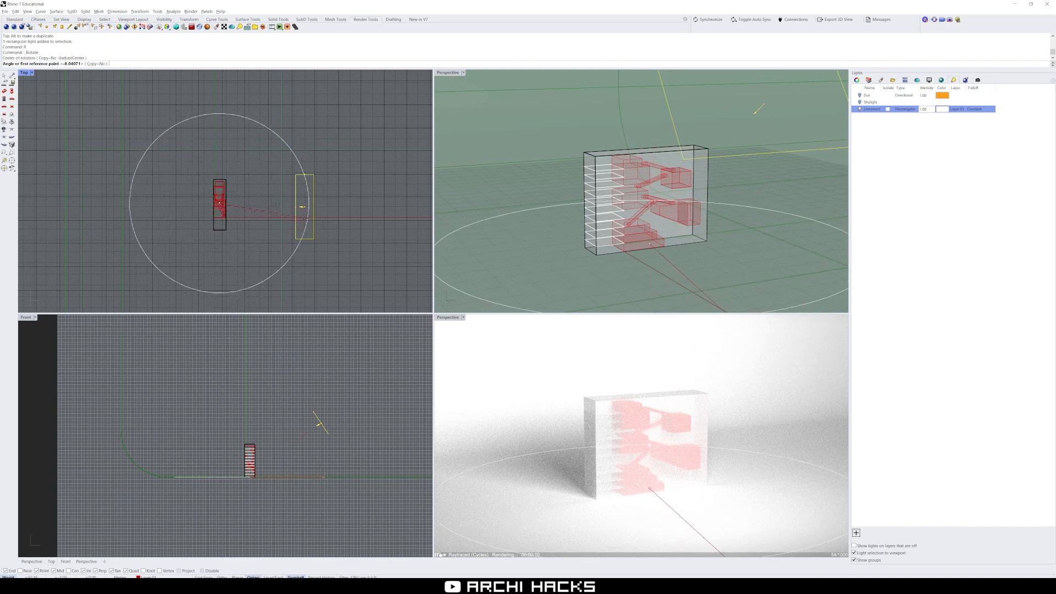
{"action": "left_click", "coordinate": [307, 217]}
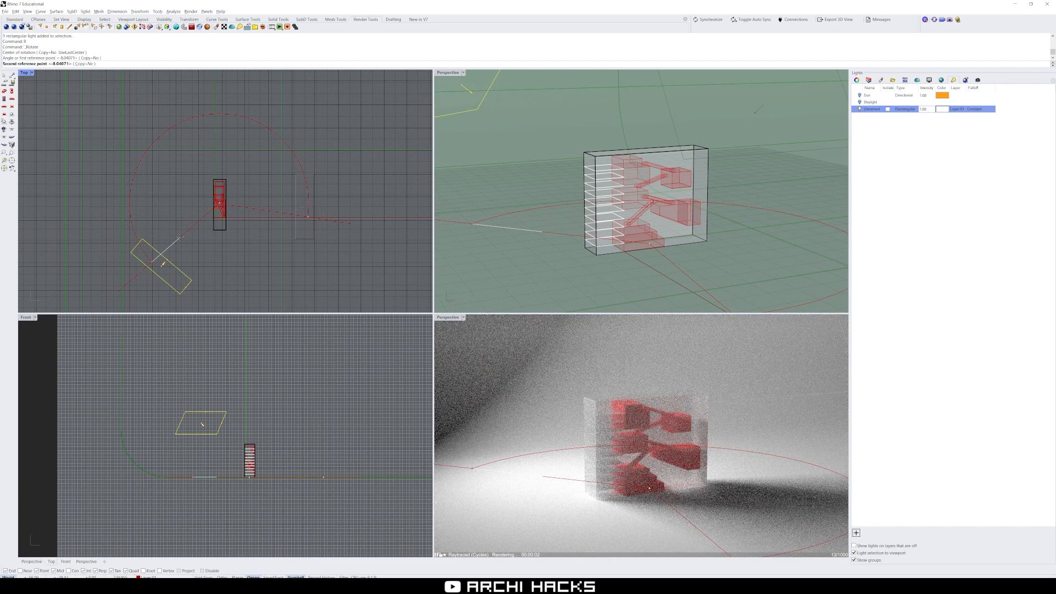
{"action": "left_click", "coordinate": [181, 237]}
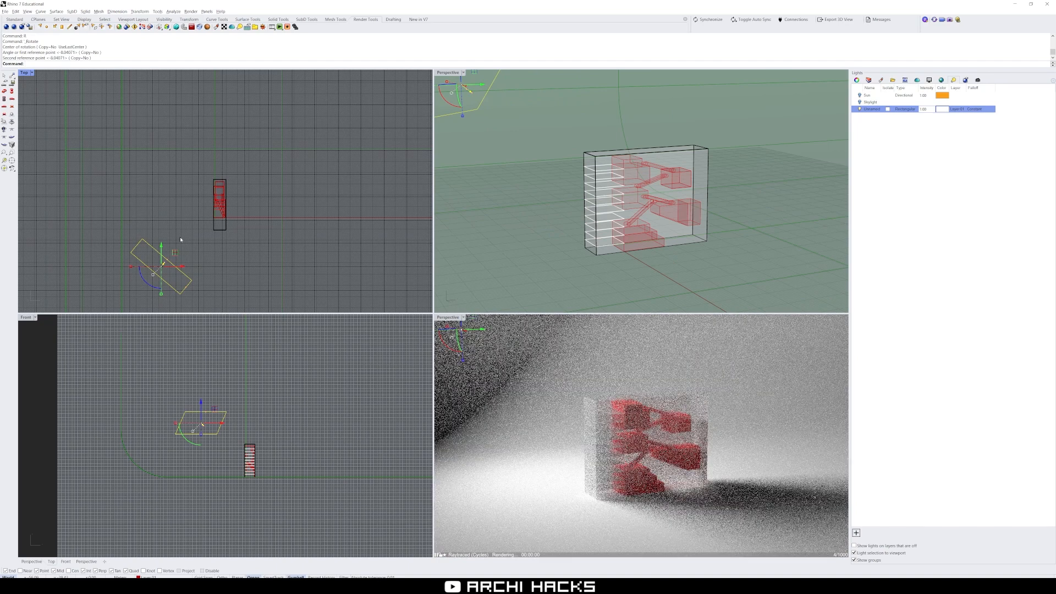
Step: Deselect the light and pause the raytraced preview
{"action": "left_click", "coordinate": [448, 322]}
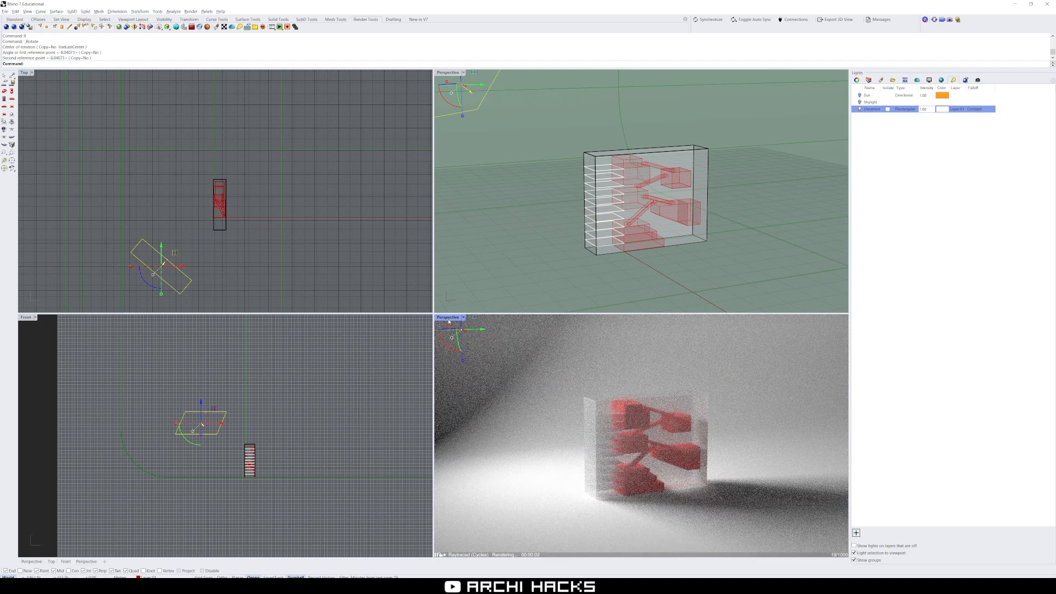
{"action": "left_click", "coordinate": [377, 355]}
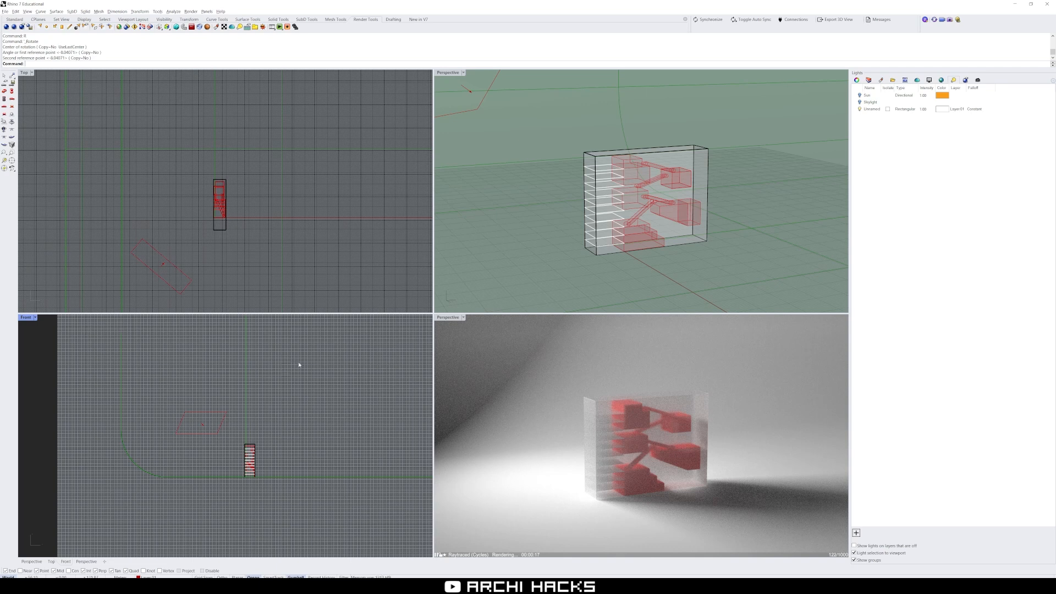
{"action": "left_click", "coordinate": [448, 75]}
{"action": "left_click", "coordinate": [443, 322]}
Step: Switch to the 3D furniture assets file and bring its Top view up maximized
{"action": "left_click_drag", "start_coordinate": [374, 593], "coordinate": [392, 1]}
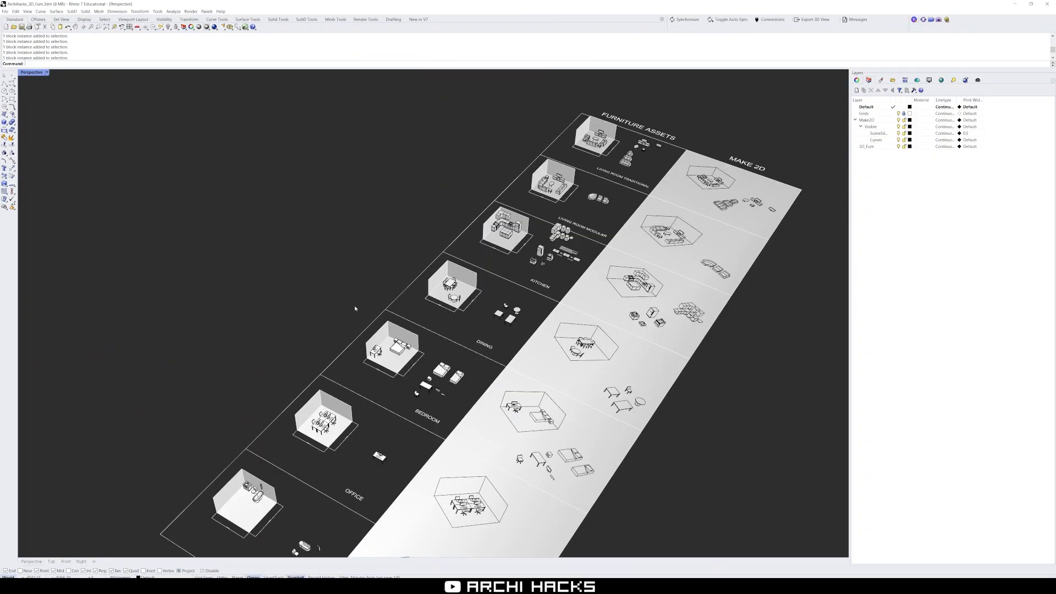
{"action": "scroll", "coordinate": [355, 308], "scroll_direction": "up", "scroll_amount": 5}
{"action": "scroll", "coordinate": [486, 289], "scroll_direction": "down", "scroll_amount": 2}
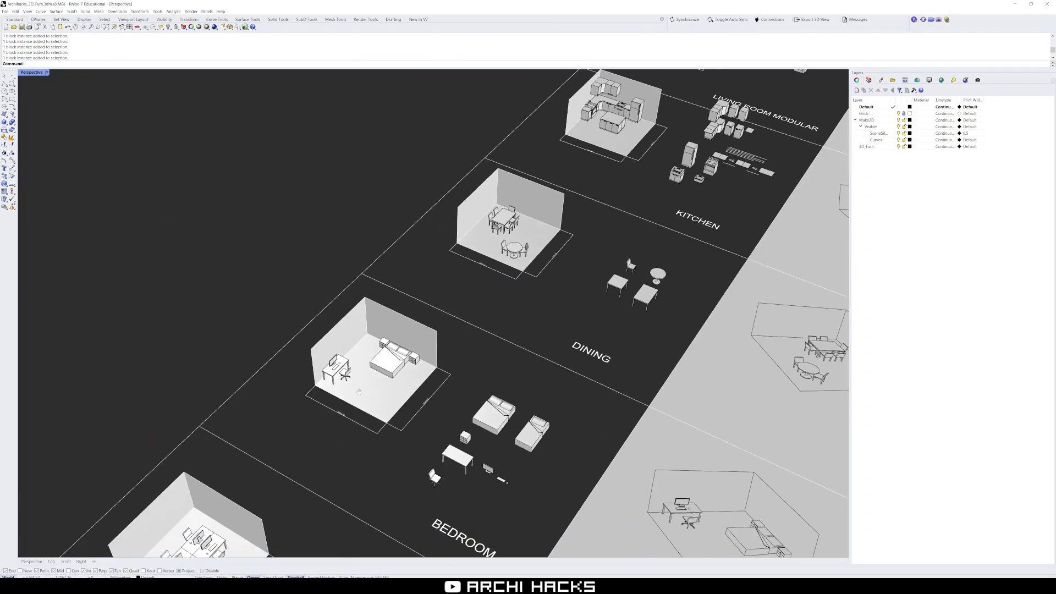
{"action": "right_click_drag", "start_coordinate": [358, 392], "coordinate": [396, 349], "text": "shift"}
{"action": "scroll", "coordinate": [396, 349], "scroll_direction": "up", "scroll_amount": 4}
{"action": "scroll", "coordinate": [396, 348], "scroll_direction": "down", "scroll_amount": 1}
{"action": "scroll", "coordinate": [396, 349], "scroll_direction": "up", "scroll_amount": 2}
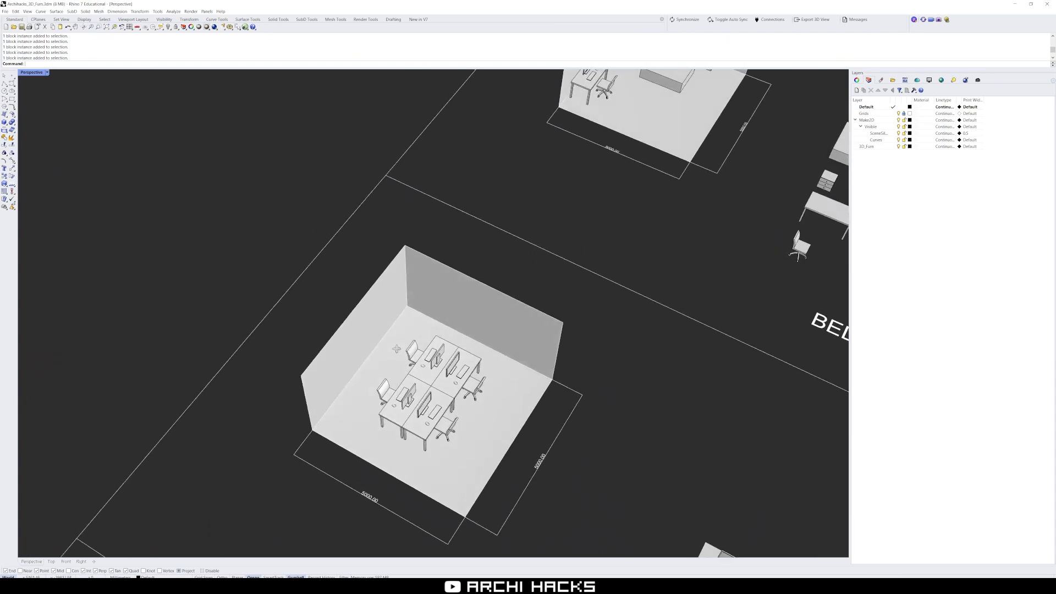
{"action": "key", "text": "ctrl+c"}
{"action": "key", "text": "ctrl+m"}
{"action": "right_click_drag", "start_coordinate": [240, 231], "coordinate": [245, 203]}
{"action": "key", "text": "ctrl+m"}
Step: Select the four-desk office cluster with its chairs in the Top view and copy it to the clipboard
{"action": "scroll", "coordinate": [470, 305], "scroll_direction": "up", "scroll_amount": 8}
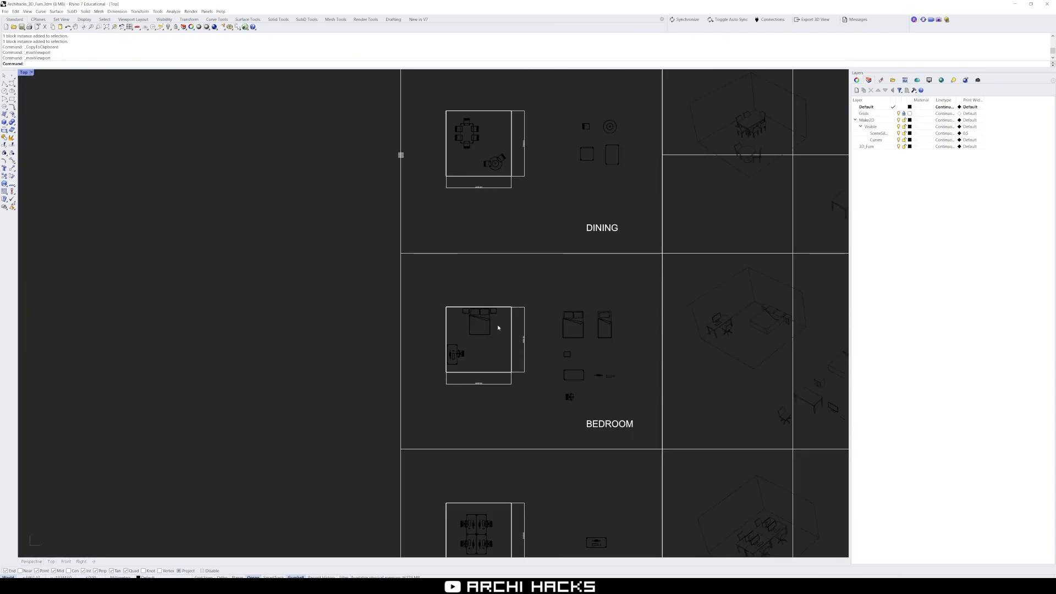
{"action": "right_click_drag", "start_coordinate": [490, 538], "coordinate": [387, 400]}
{"action": "scroll", "coordinate": [387, 400], "scroll_direction": "up", "scroll_amount": 5}
{"action": "left_click_drag", "start_coordinate": [318, 348], "coordinate": [450, 475]}
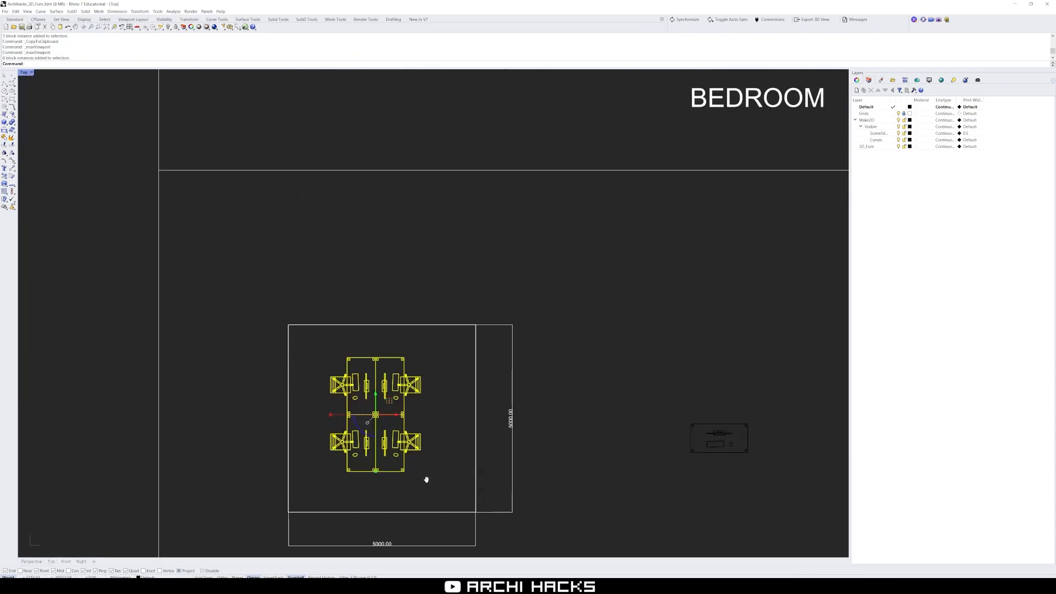
{"action": "scroll", "coordinate": [427, 479], "scroll_direction": "down", "scroll_amount": 5}
{"action": "key", "text": "ctrl+c"}
{"action": "scroll", "coordinate": [438, 429], "scroll_direction": "up", "scroll_amount": 2}
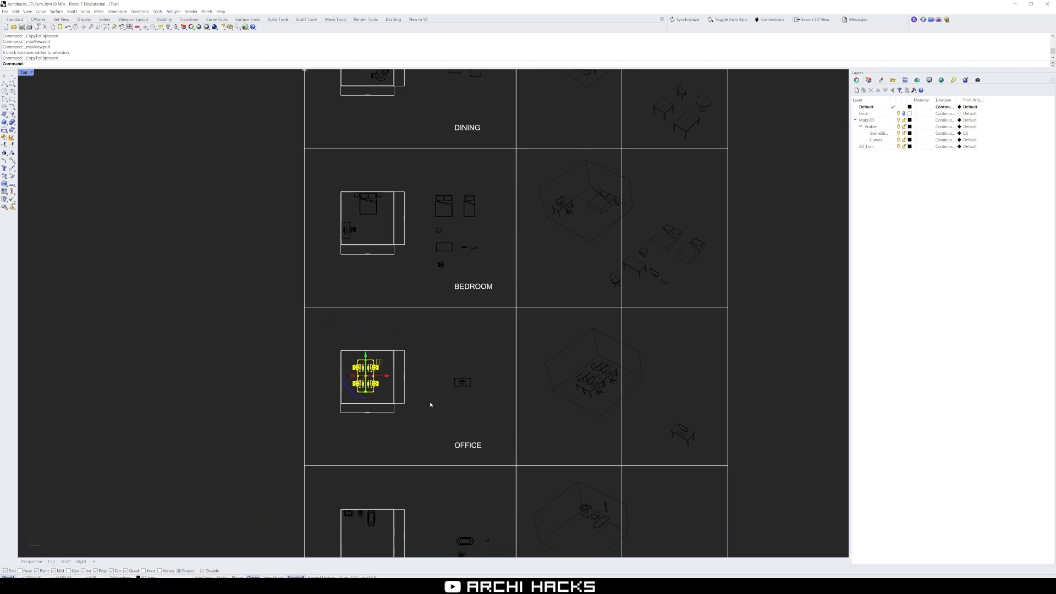
Step: Paste the desk cluster into the building model and move it into the lower-left corner of the building's plan
{"action": "scroll", "coordinate": [430, 404], "scroll_direction": "up", "scroll_amount": 3}
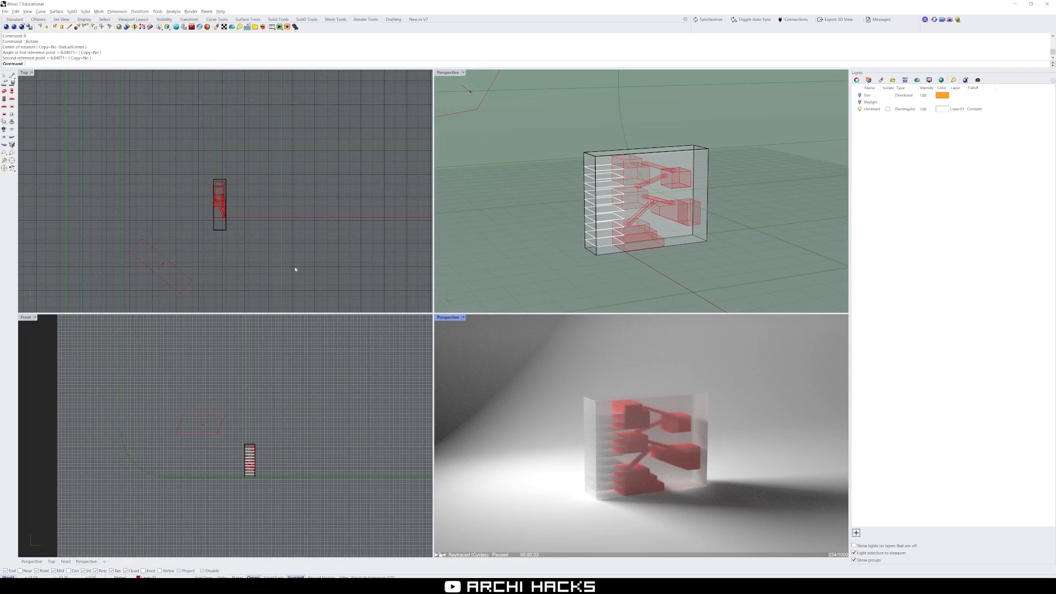
{"action": "scroll", "coordinate": [295, 269], "scroll_direction": "up", "scroll_amount": 2}
{"action": "key", "text": "ctrl+v"}
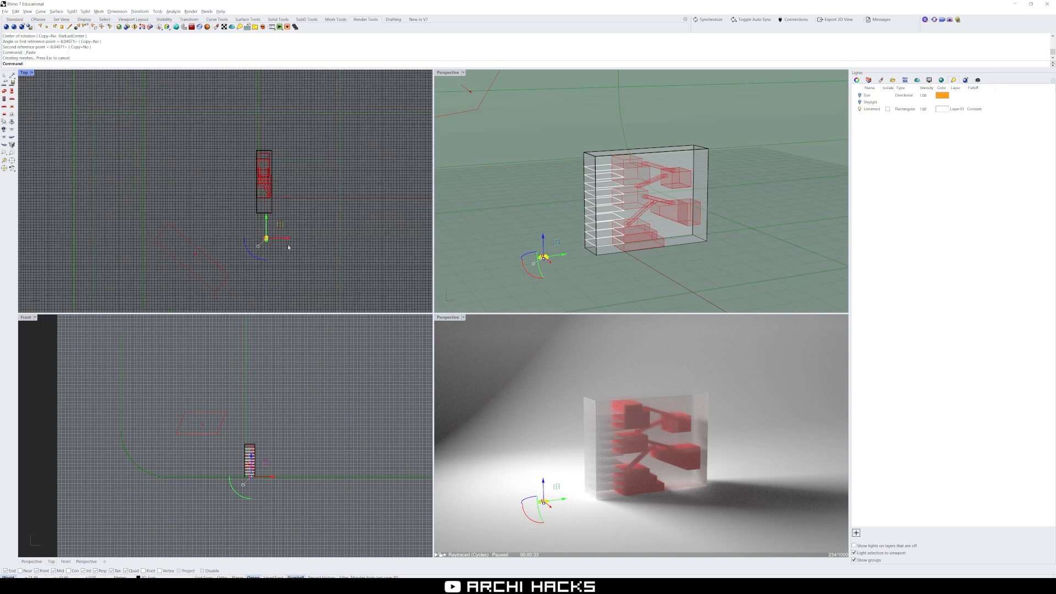
{"action": "scroll", "coordinate": [288, 247], "scroll_direction": "up", "scroll_amount": 5}
{"action": "type", "text": "m"}
{"action": "key", "text": "Return"}
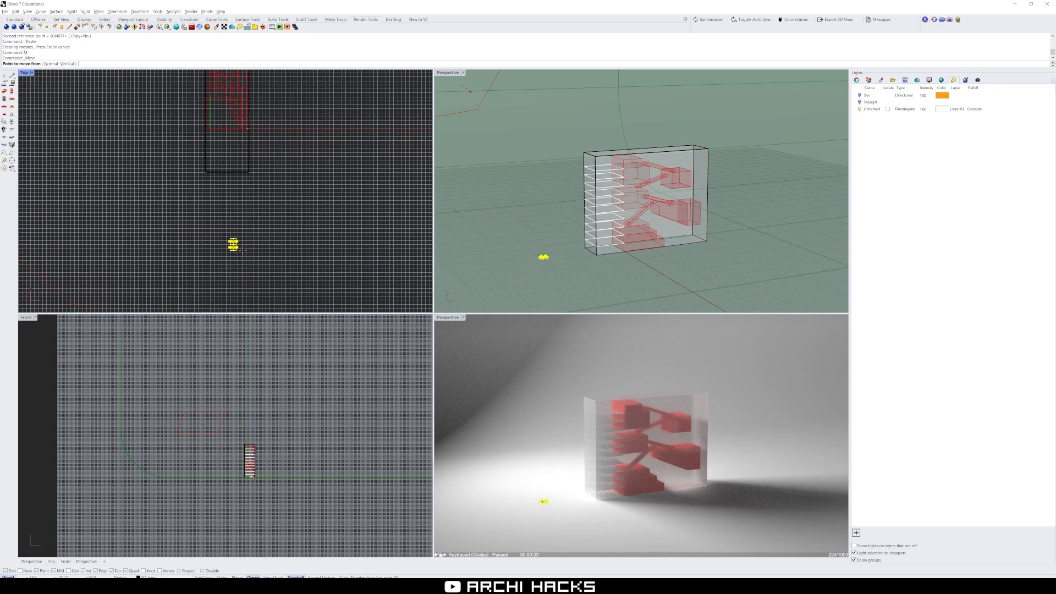
{"action": "left_click", "coordinate": [242, 269]}
{"action": "scroll", "coordinate": [237, 187], "scroll_direction": "up", "scroll_amount": 5}
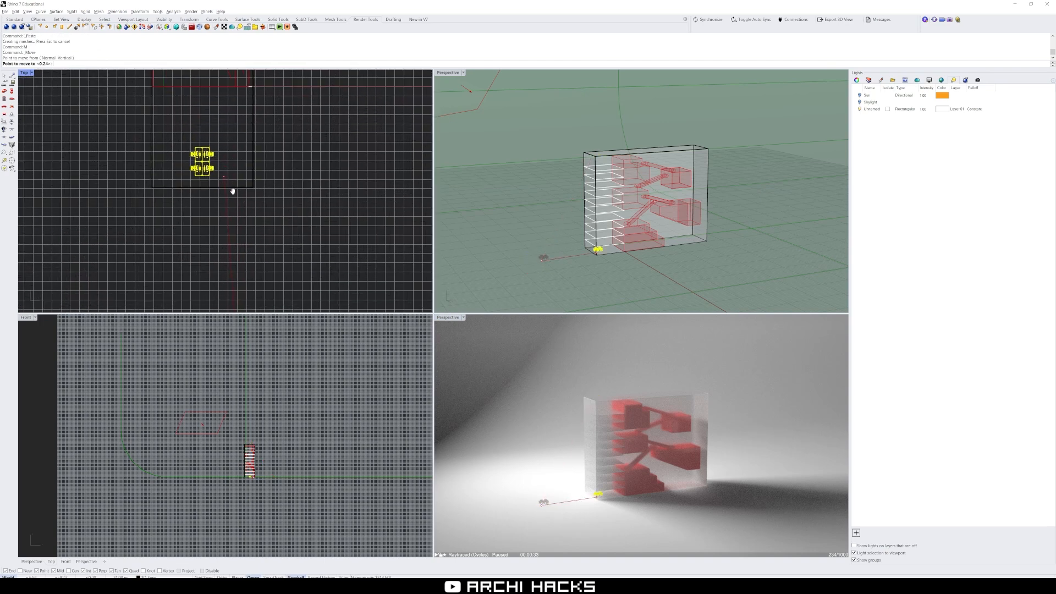
{"action": "left_click", "coordinate": [267, 270]}
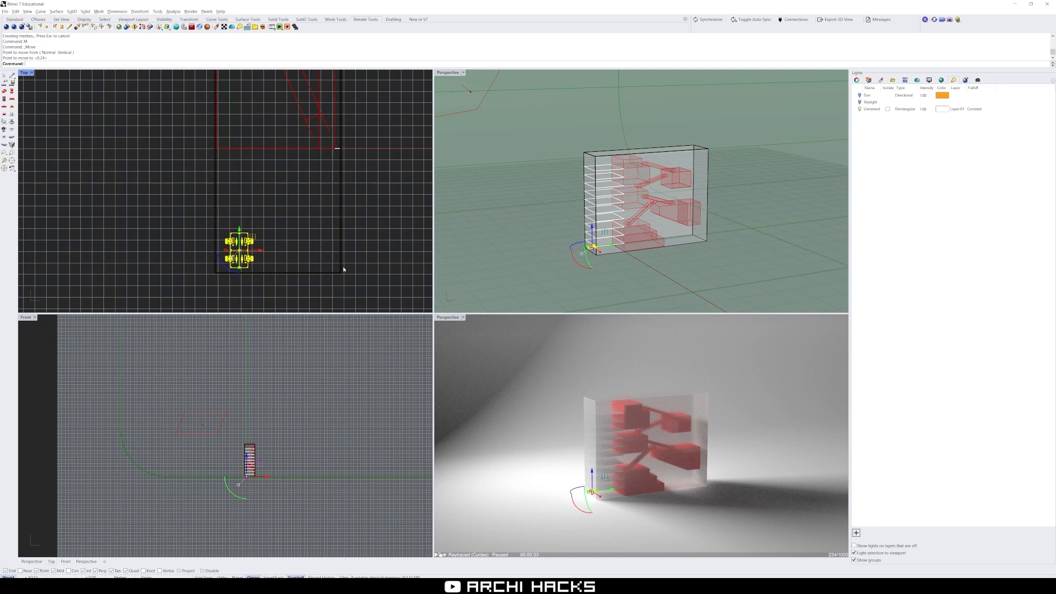
Step: Shift the desk cluster along X to the lower-right corner of the building's plan
{"action": "scroll", "coordinate": [300, 253], "scroll_direction": "up", "scroll_amount": 3}
{"action": "right_click_drag", "start_coordinate": [265, 238], "coordinate": [216, 249]}
{"action": "left_click_drag", "start_coordinate": [207, 248], "coordinate": [328, 249]}
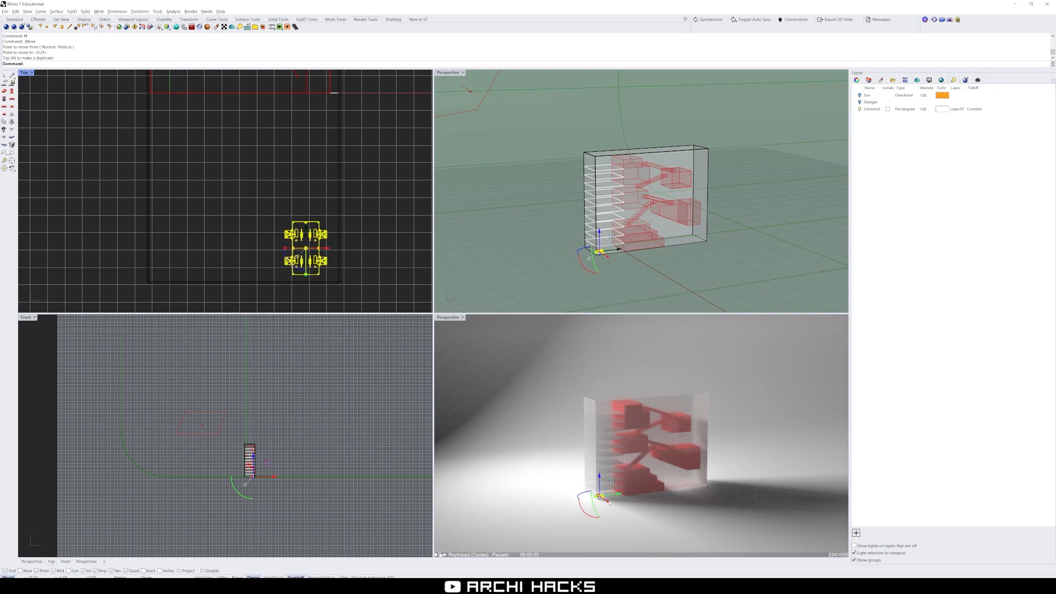
Step: Array the desk cluster in the Top view, 2 in X, 3 in Y and 1 in Z, filling the building's front portion
{"action": "type", "text": "Arra"}
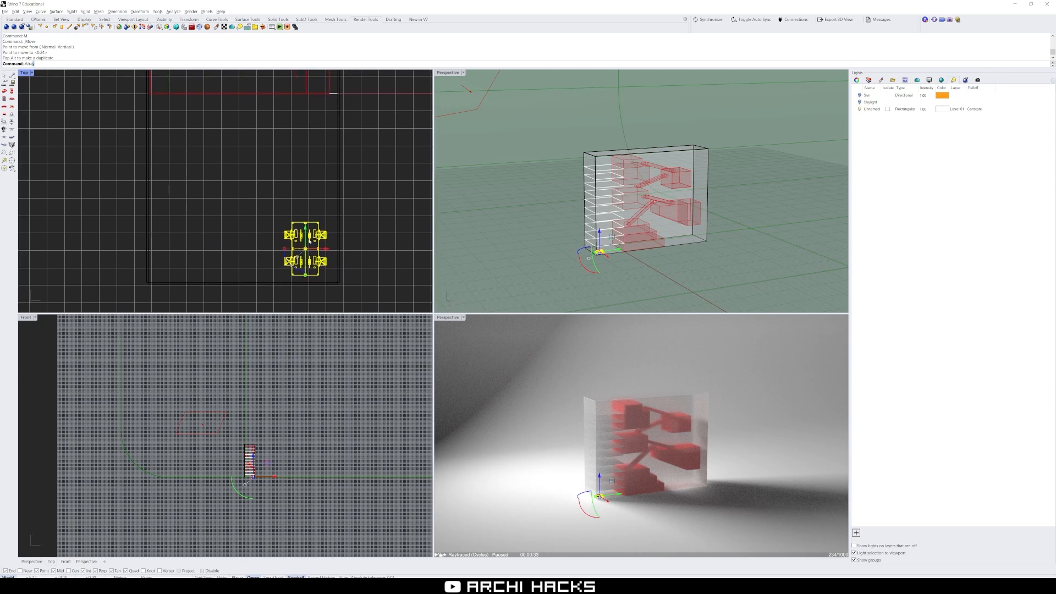
{"action": "type", "text": "y"}
{"action": "key", "text": "Return"}
{"action": "type", "text": "2"}
{"action": "key", "text": "Return"}
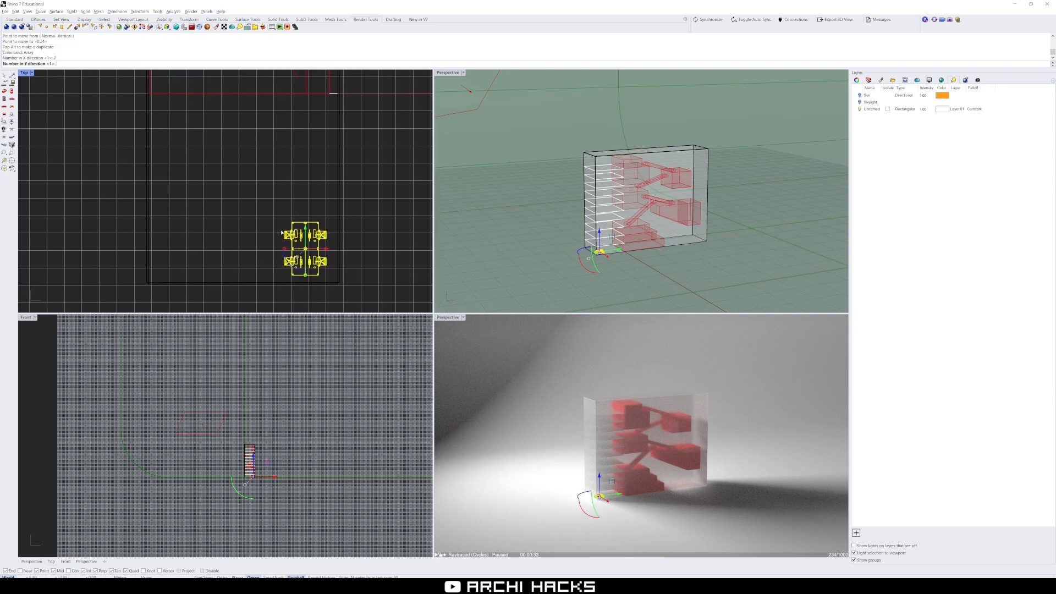
{"action": "type", "text": "3"}
{"action": "type", "text": "1"}
{"action": "key", "text": "Return"}
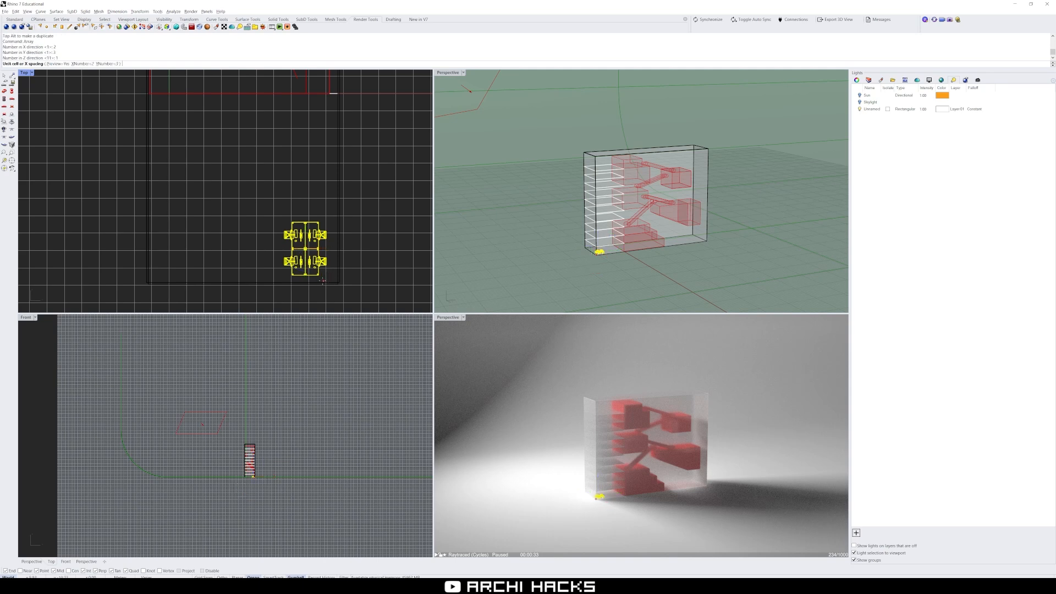
{"action": "left_click", "coordinate": [322, 280]}
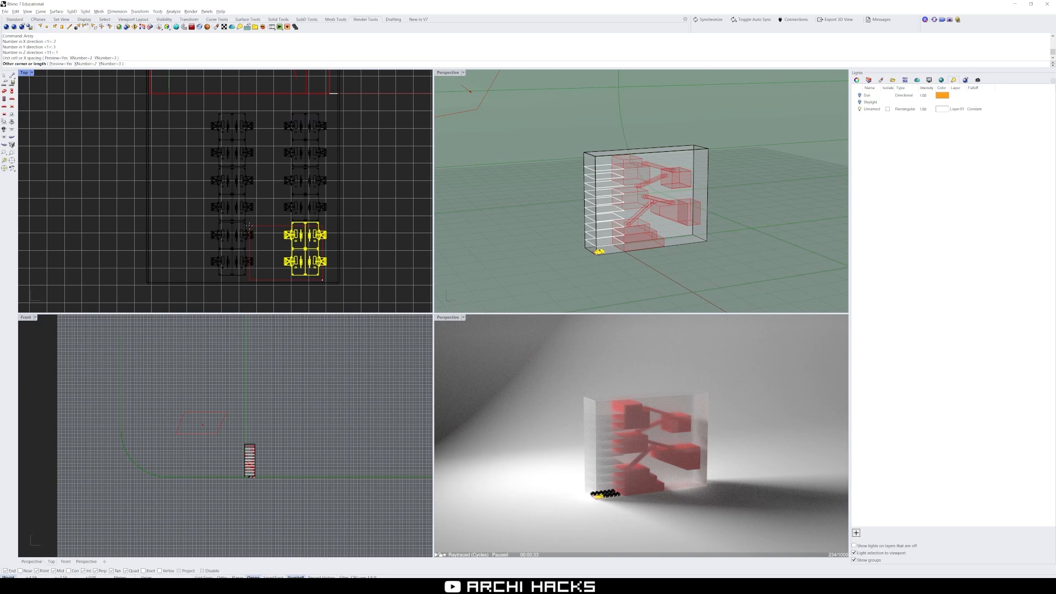
{"action": "left_click", "coordinate": [249, 225]}
{"action": "key", "text": "Return"}
Step: Select all the arrayed desk clusters and shift them slightly along X toward the middle of the building's plan
{"action": "key", "text": "Escape"}
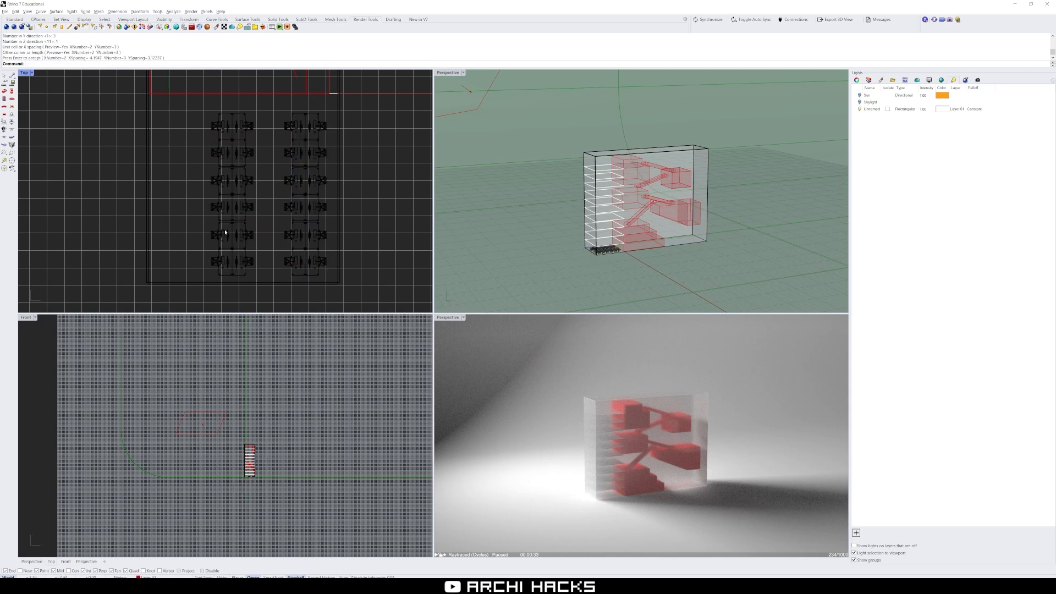
{"action": "left_click_drag", "start_coordinate": [183, 115], "coordinate": [338, 295]}
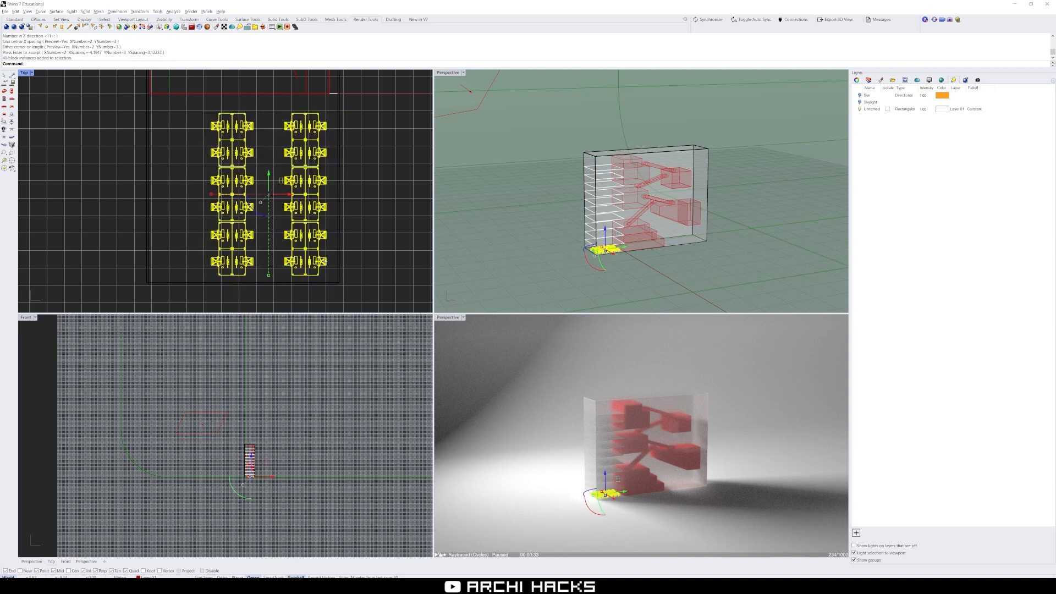
{"action": "left_click_drag", "start_coordinate": [291, 195], "coordinate": [282, 195]}
Step: Try to array the desks from the Front view with 1 in X, 1 in Y and 11 in Z at 3 m spacing
{"action": "scroll", "coordinate": [255, 479], "scroll_direction": "up", "scroll_amount": 5}
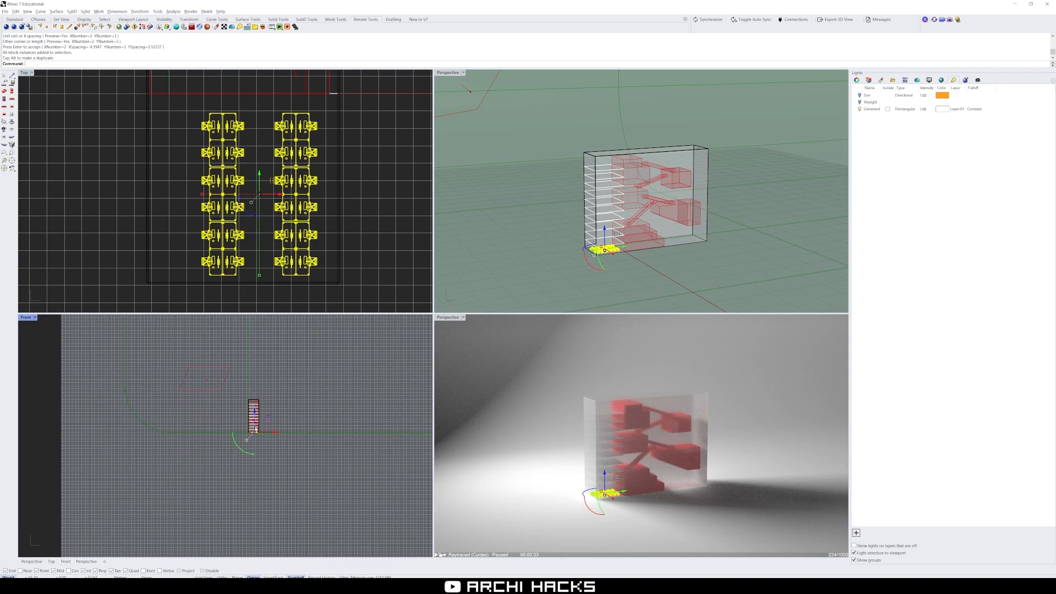
{"action": "scroll", "coordinate": [262, 435], "scroll_direction": "up", "scroll_amount": 8}
{"action": "scroll", "coordinate": [294, 457], "scroll_direction": "down", "scroll_amount": 7}
{"action": "right_click_drag", "start_coordinate": [299, 416], "coordinate": [292, 464]}
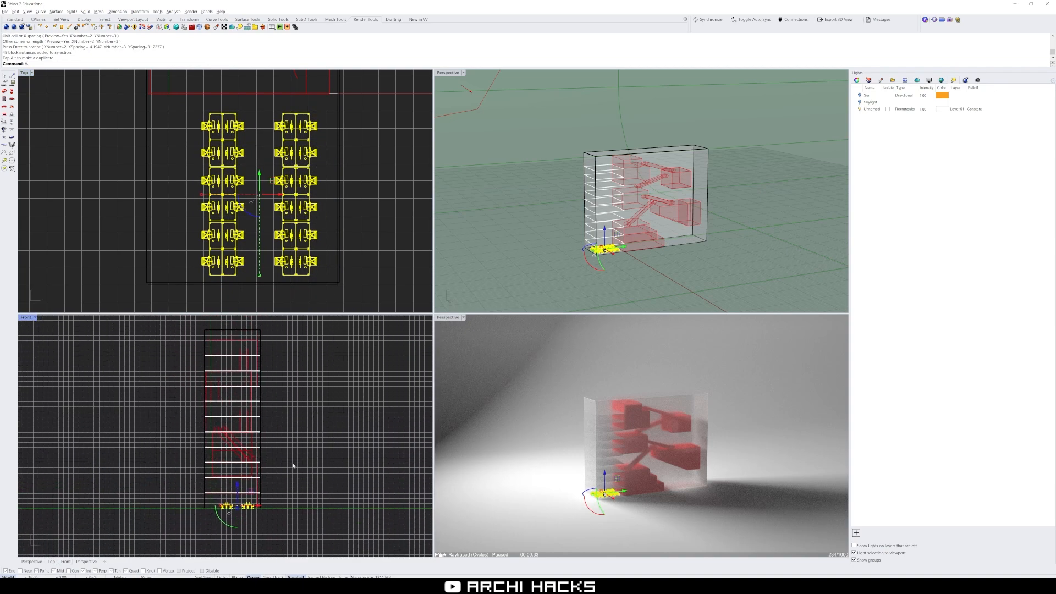
{"action": "type", "text": "Arra"}
{"action": "key", "text": "Return"}
{"action": "type", "text": "1"}
{"action": "key", "text": "Return"}
{"action": "type", "text": "1"}
{"action": "key", "text": "Return"}
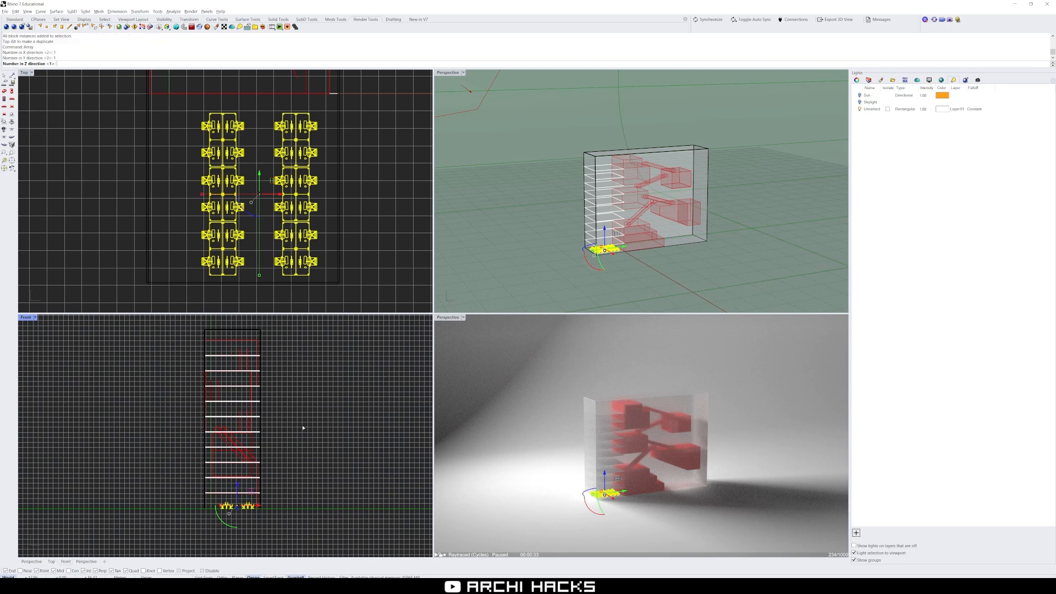
{"action": "type", "text": "11"}
{"action": "key", "text": "Return"}
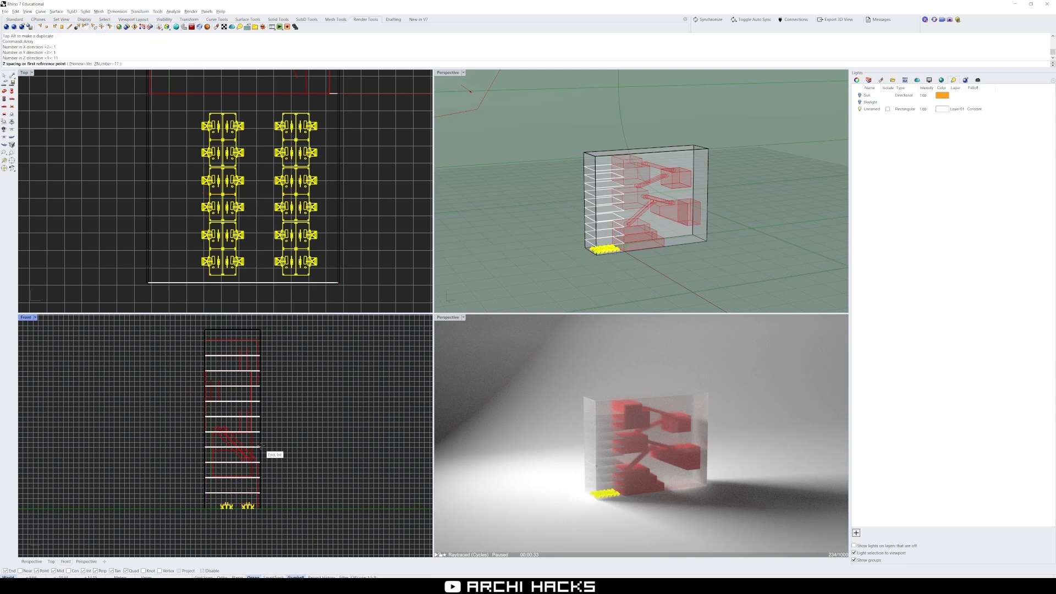
{"action": "type", "text": "3m"}
{"action": "key", "text": "Return"}
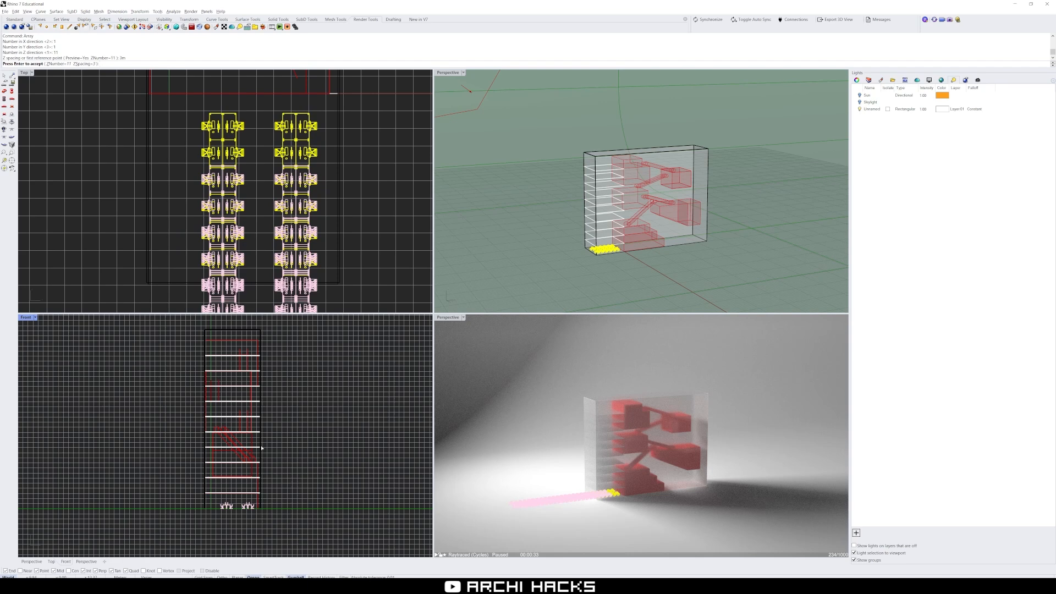
{"action": "key", "text": "Return"}
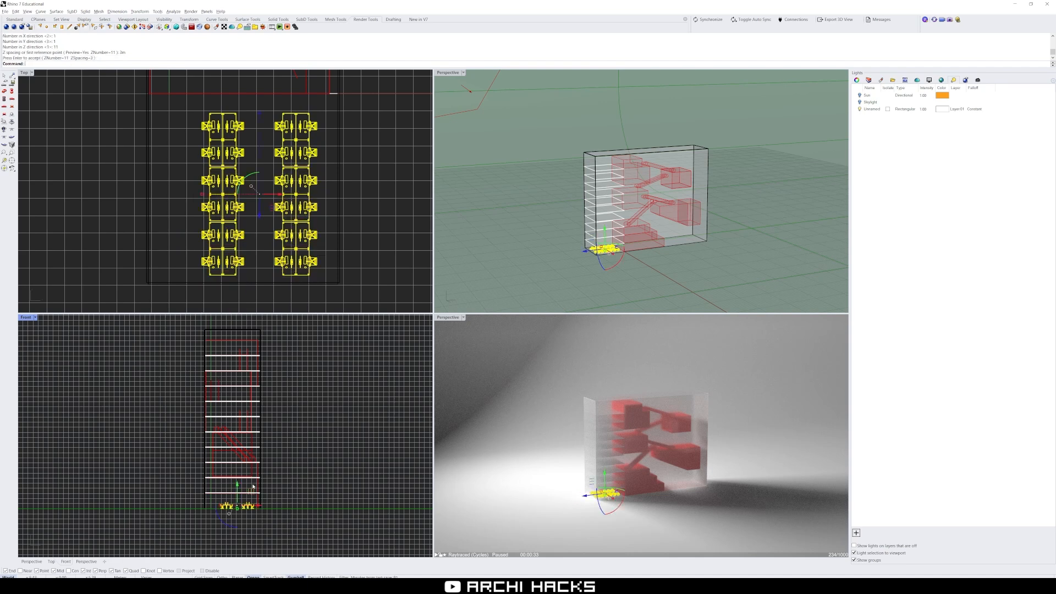
Step: Array the desks up through the floors from the Front view with 1 in X, 11 in Y and 1 in Z at 3 m spacing
{"action": "scroll", "coordinate": [251, 492], "scroll_direction": "up", "scroll_amount": 4}
{"action": "type", "text": "Array"}
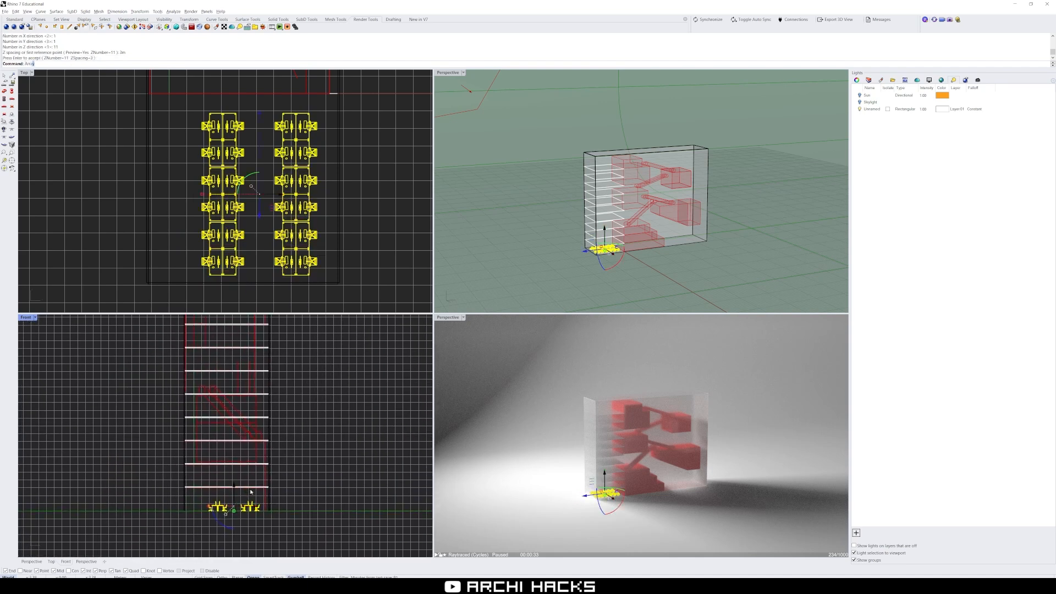
{"action": "key", "text": "Return"}
{"action": "type", "text": "1"}
{"action": "key", "text": "Return"}
{"action": "type", "text": "11"}
{"action": "key", "text": "Return"}
{"action": "type", "text": "1"}
{"action": "key", "text": "Return"}
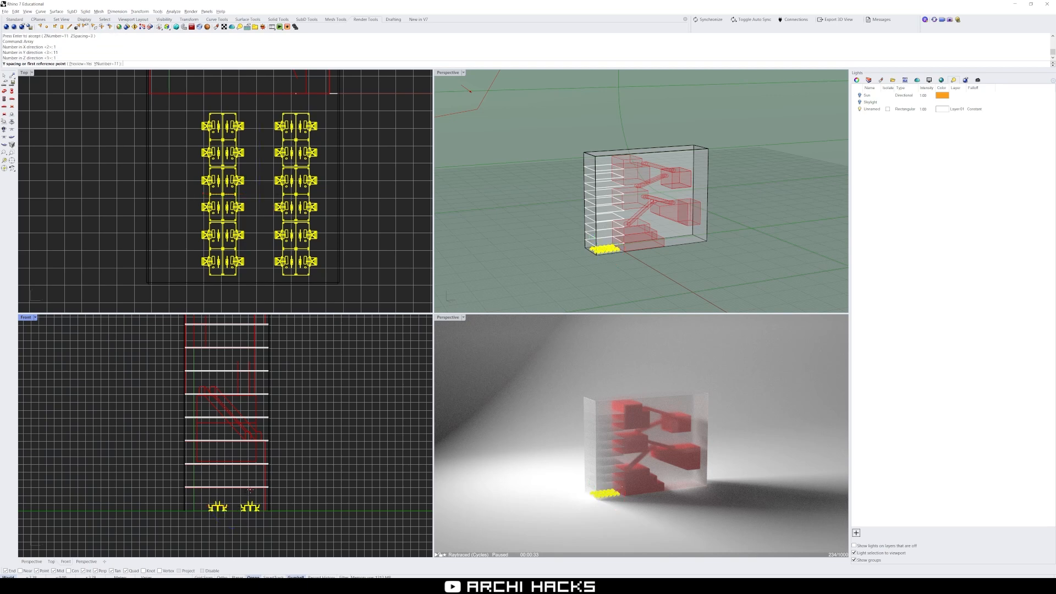
{"action": "type", "text": "3m"}
{"action": "key", "text": "Return"}
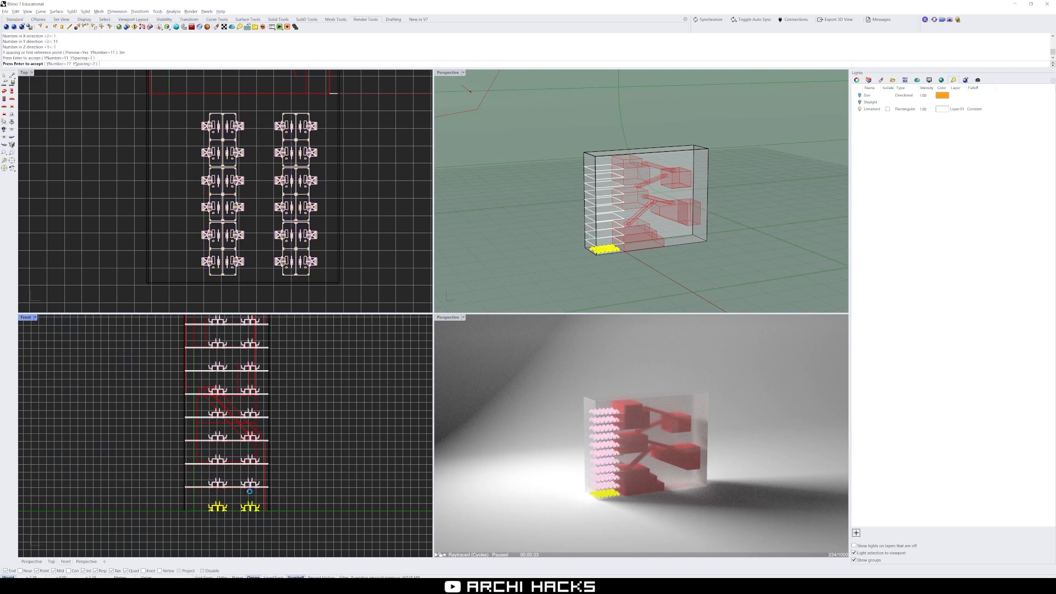
{"action": "key", "text": "Return"}
{"action": "scroll", "coordinate": [283, 435], "scroll_direction": "up", "scroll_amount": 5}
{"action": "key", "text": "Escape"}
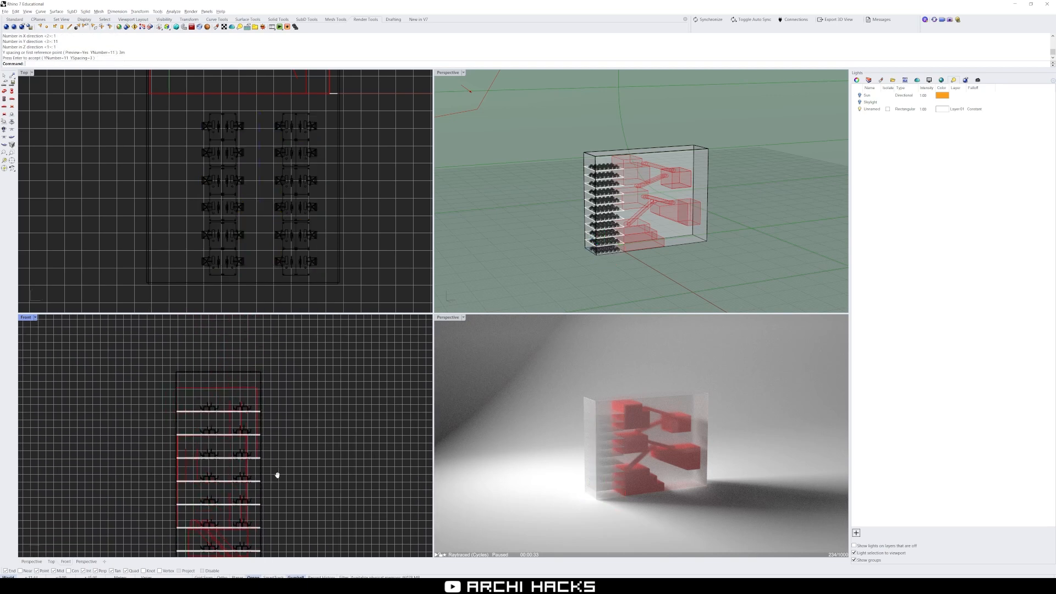
Step: Resume the paused raytraced rendering to check the furnished floors from closer up
{"action": "scroll", "coordinate": [216, 454], "scroll_direction": "down", "scroll_amount": 2}
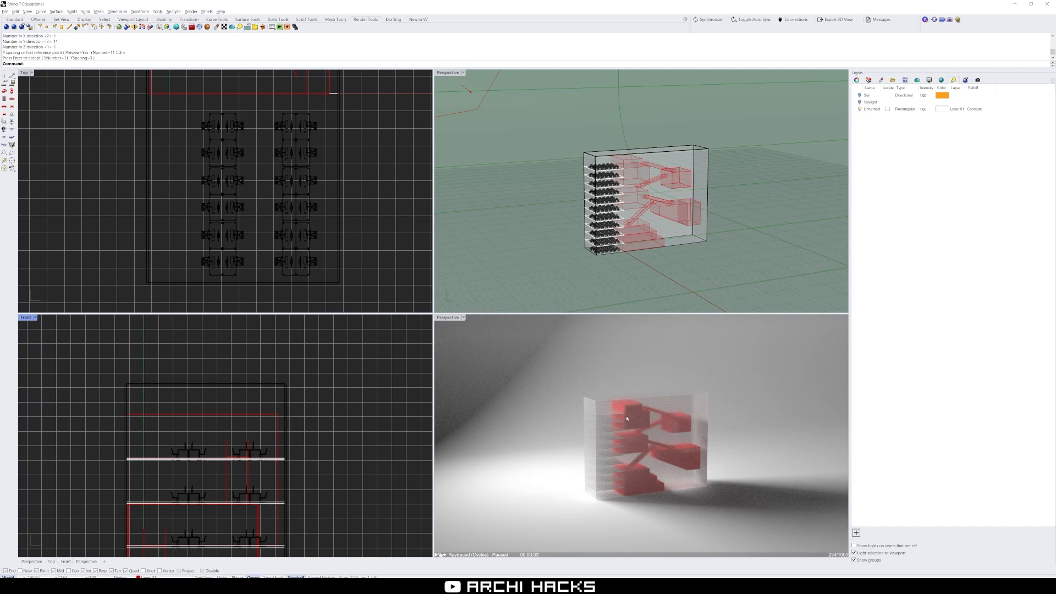
{"action": "left_click", "coordinate": [570, 203]}
{"action": "left_click", "coordinate": [437, 554]}
{"action": "scroll", "coordinate": [604, 436], "scroll_direction": "up", "scroll_amount": 5}
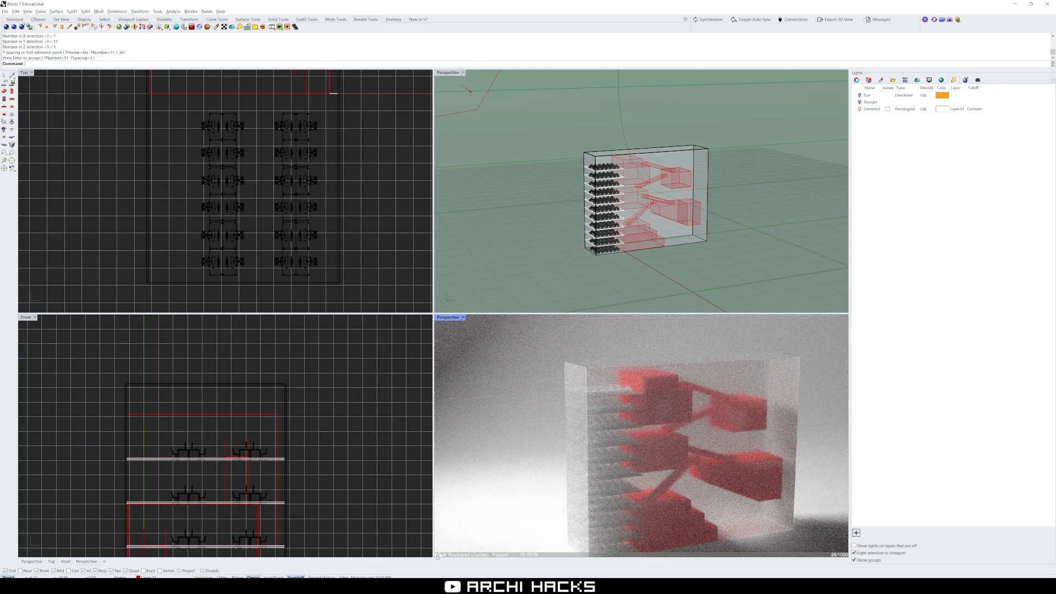
Step: Switch to the 3D People Entourage Figures file and copy all the standing figures to the clipboard
{"action": "left_click", "coordinate": [339, 466]}
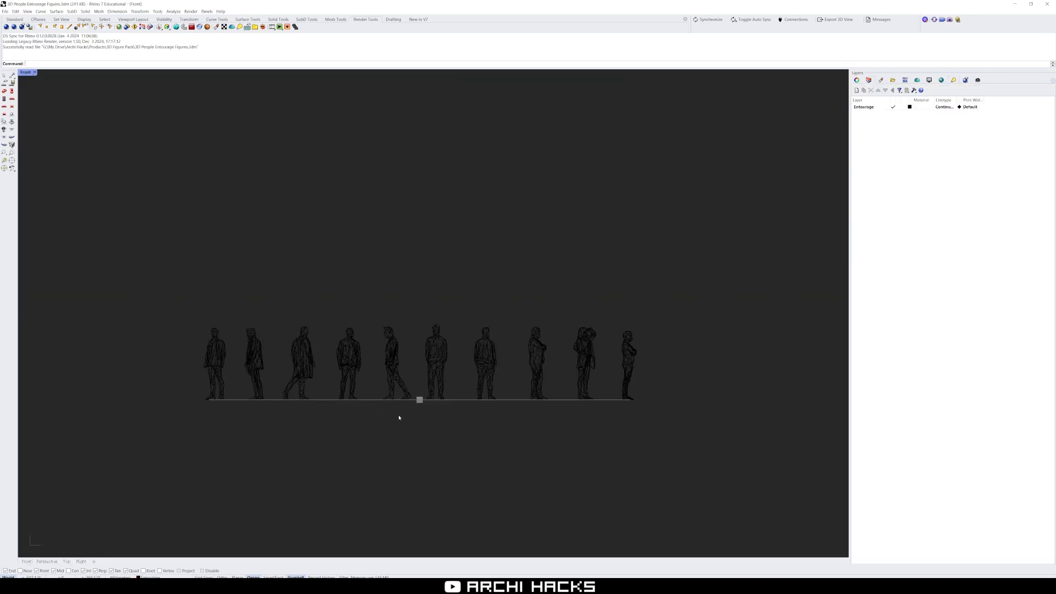
{"action": "left_click_drag", "start_coordinate": [731, 289], "coordinate": [155, 364]}
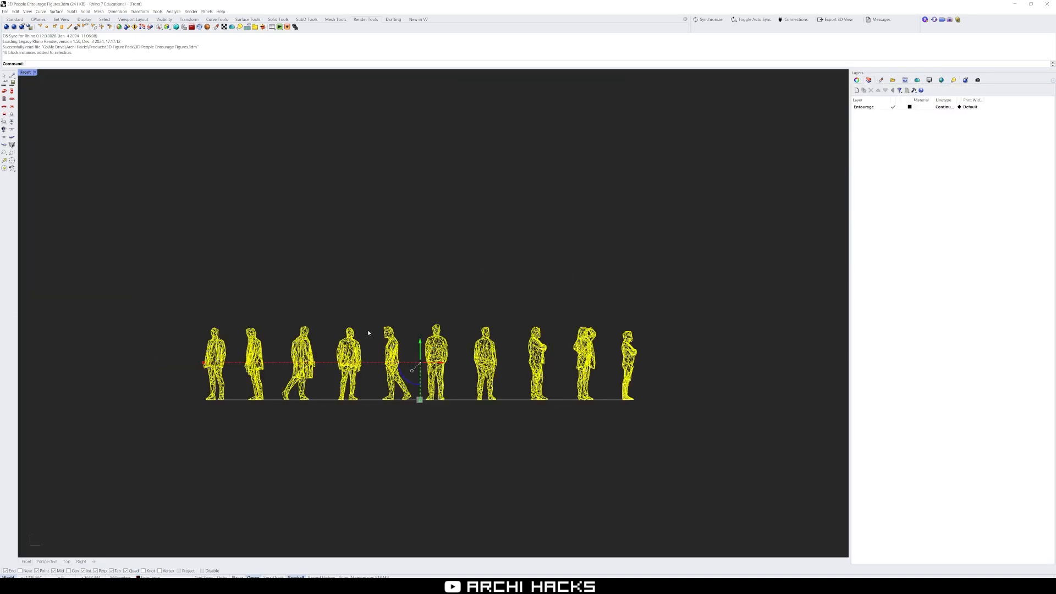
{"action": "key", "text": "ctrl+c"}
{"action": "key", "text": "Escape"}
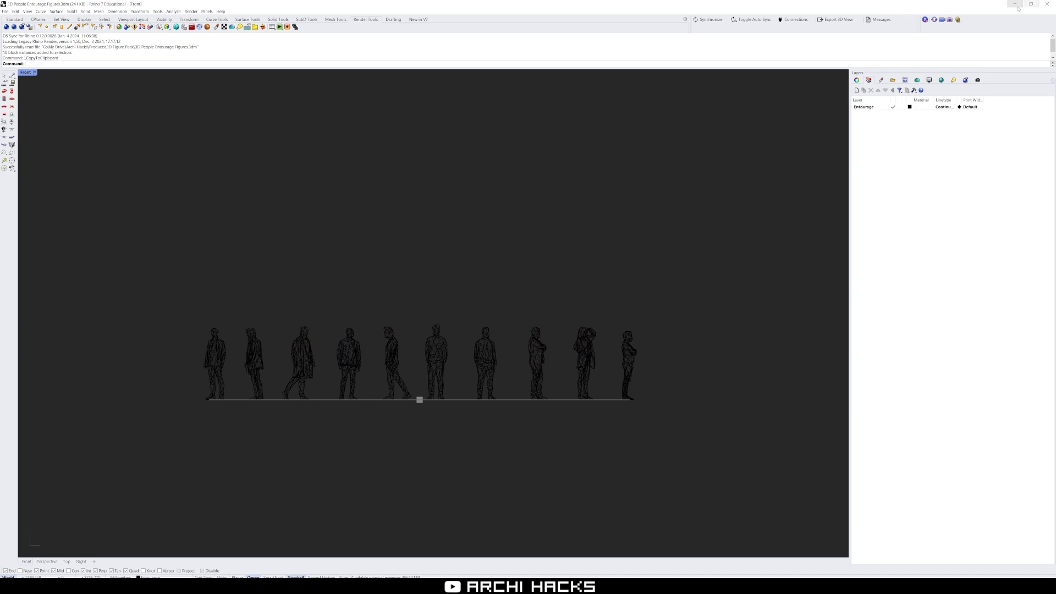
Step: Return to the building model and paste the people figures into it
{"action": "left_click", "coordinate": [1014, 4]}
{"action": "key", "text": "ctrl+v"}
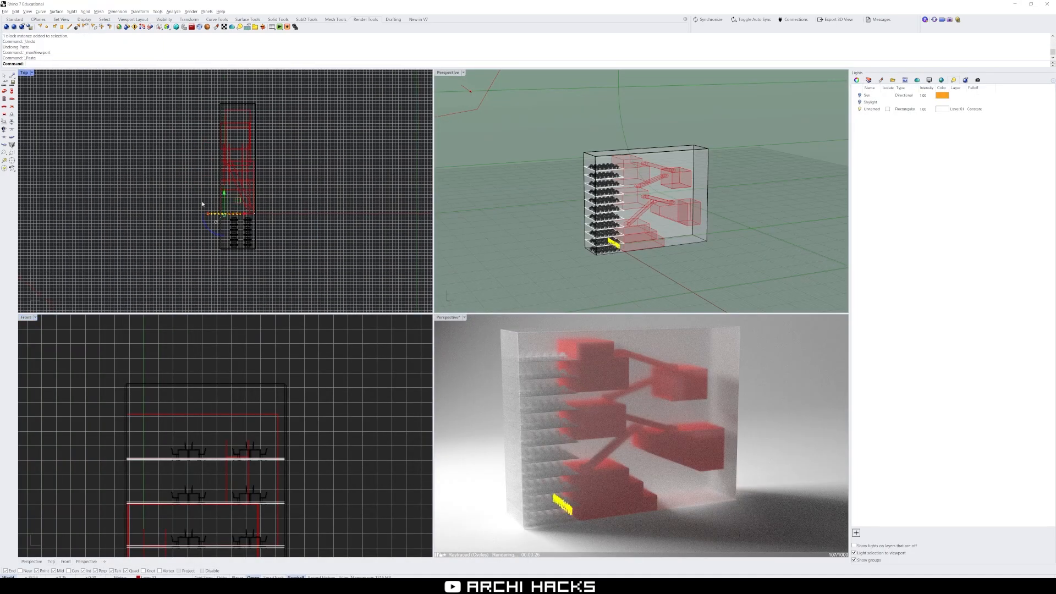
{"action": "scroll", "coordinate": [223, 212], "scroll_direction": "up", "scroll_amount": 3}
Step: Make Entourage the current layer and lock all the other layers, from Default to the furniture layer
{"action": "left_click", "coordinate": [868, 80]}
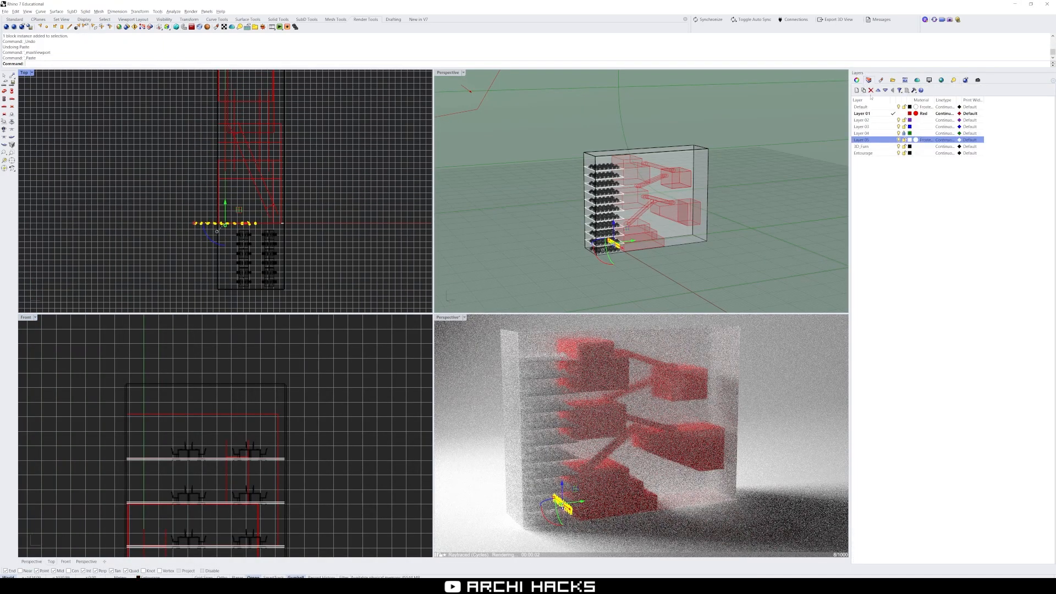
{"action": "left_click", "coordinate": [869, 154]}
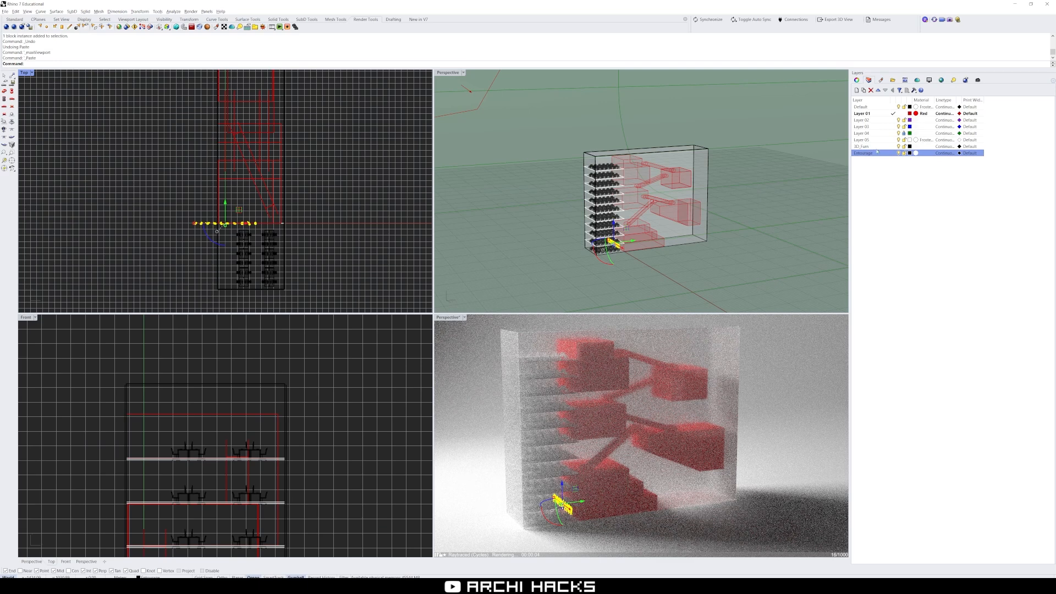
{"action": "left_click", "coordinate": [893, 152]}
{"action": "left_click", "coordinate": [862, 146]}
{"action": "left_click", "coordinate": [864, 108], "text": "shift"}
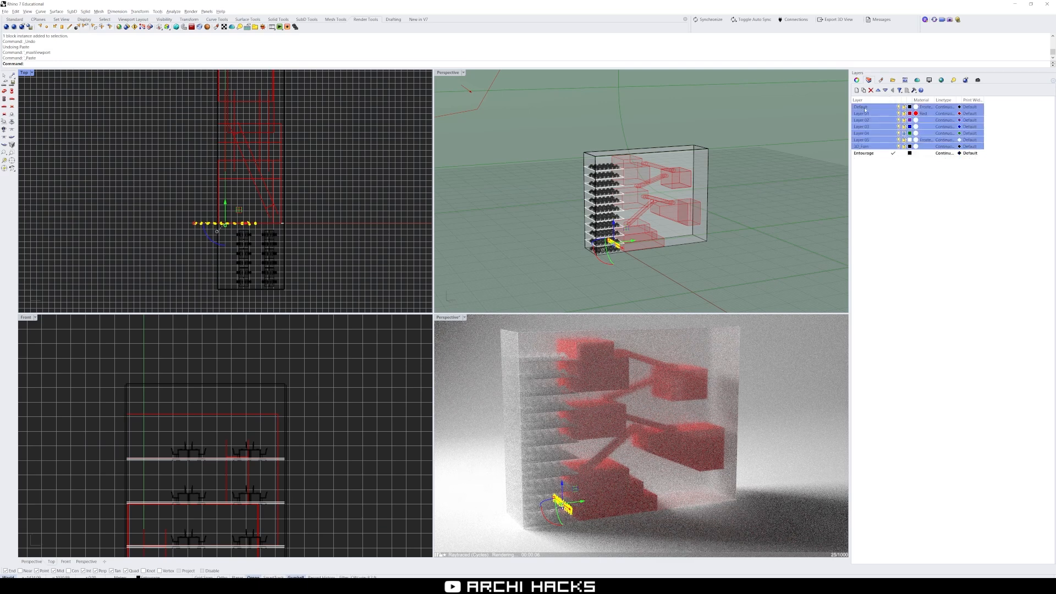
Step: Select the row of people figures in the Top view and move it inside the building's plan, just behind the desks
{"action": "left_click", "coordinate": [345, 267]}
{"action": "scroll", "coordinate": [209, 213], "scroll_direction": "up", "scroll_amount": 4}
{"action": "left_click_drag", "start_coordinate": [332, 276], "coordinate": [333, 277]}
{"action": "right_click_drag", "start_coordinate": [334, 276], "coordinate": [270, 312]}
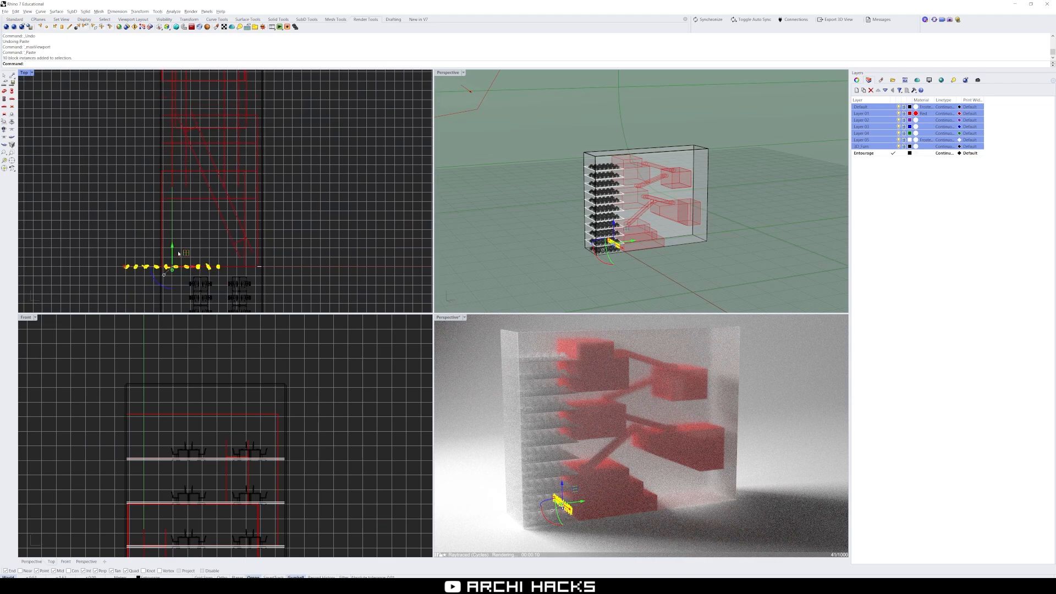
{"action": "left_click_drag", "start_coordinate": [196, 254], "coordinate": [234, 245]}
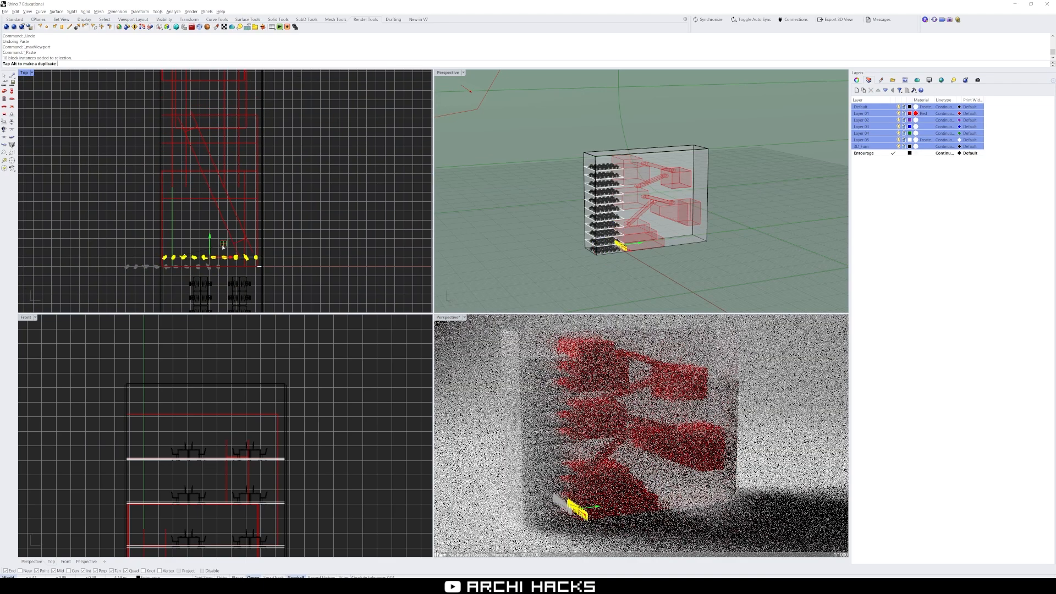
Step: Scatter the people figures along the depth of the building with RandomMove, picking the start and end points in the Top view
{"action": "scroll", "coordinate": [259, 226], "scroll_direction": "up", "scroll_amount": 3}
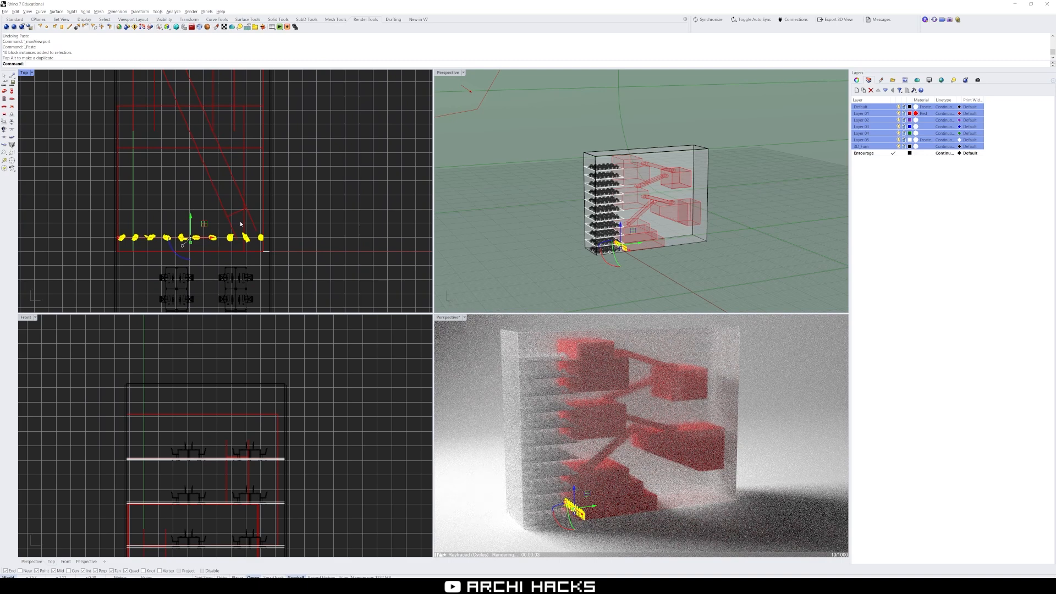
{"action": "type", "text": "RandomMove"}
{"action": "key", "text": "Return"}
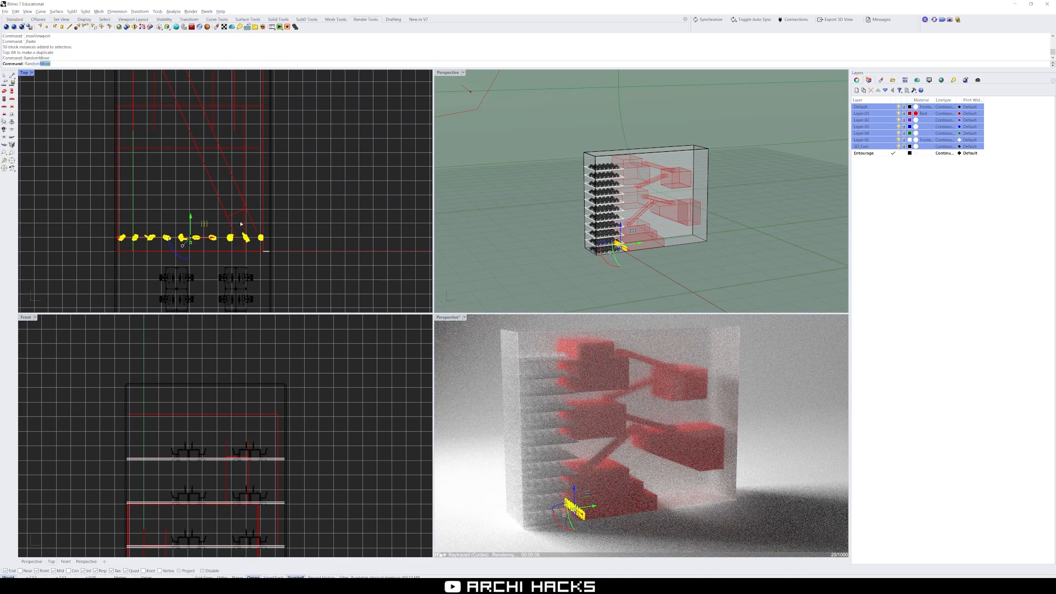
{"action": "key", "text": "Return"}
{"action": "left_click", "coordinate": [186, 220]}
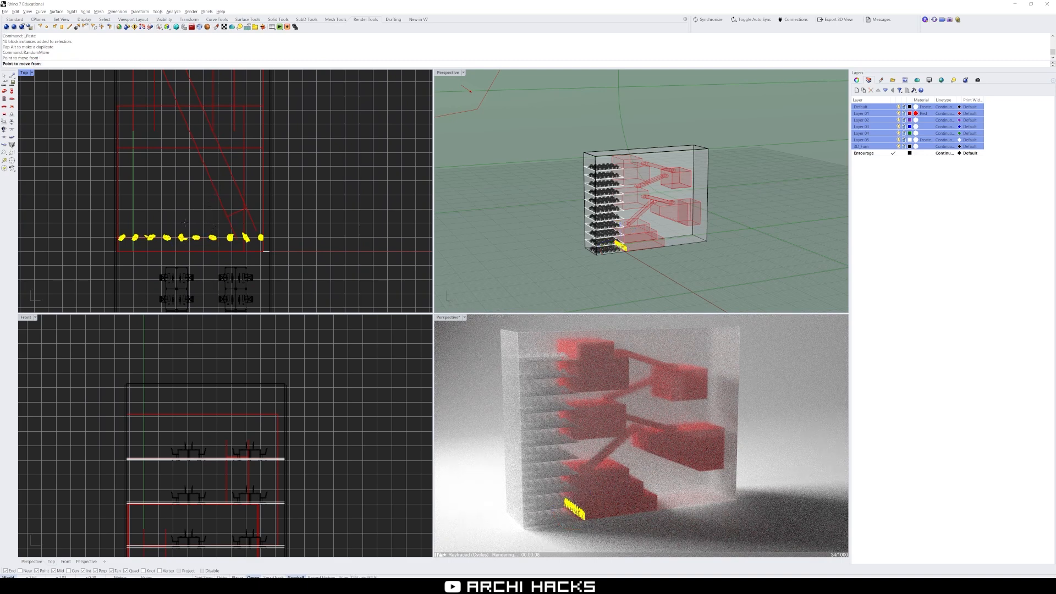
{"action": "left_click", "coordinate": [185, 102]}
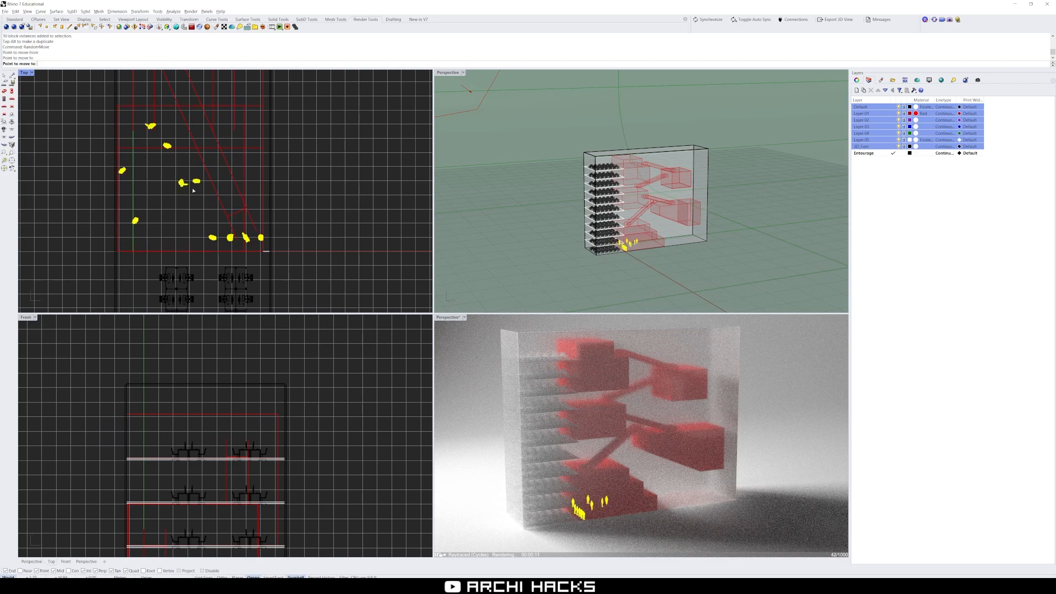
Step: Rotate the scattered figures counterclockwise in plan and move the group to the far end of the building
{"action": "right_click_drag", "start_coordinate": [163, 189], "coordinate": [167, 226]}
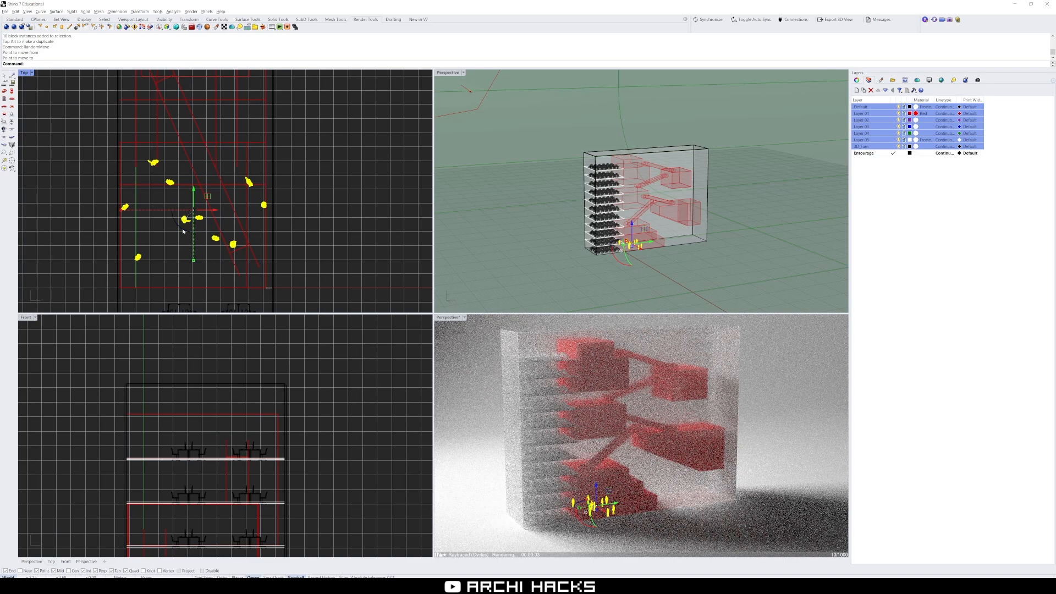
{"action": "left_click_drag", "start_coordinate": [183, 231], "coordinate": [264, 224]}
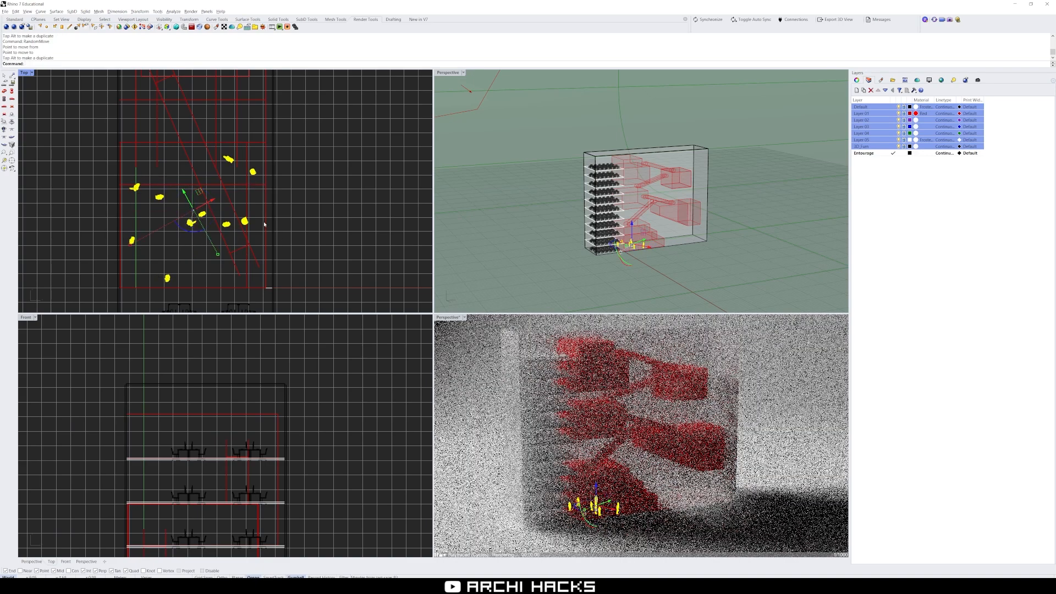
{"action": "scroll", "coordinate": [265, 224], "scroll_direction": "down", "scroll_amount": 6}
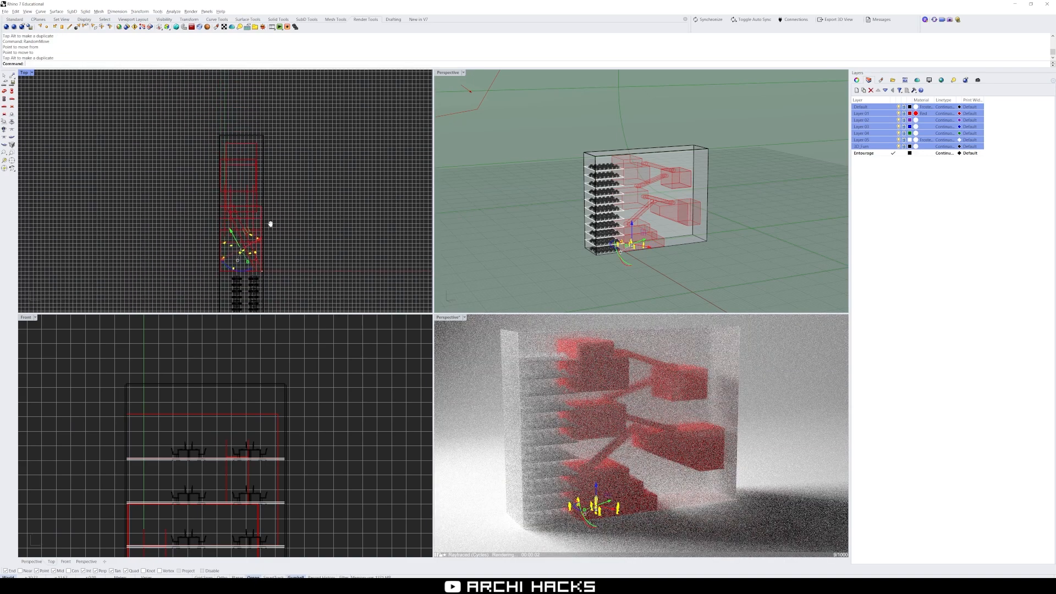
{"action": "scroll", "coordinate": [270, 224], "scroll_direction": "up", "scroll_amount": 3}
{"action": "left_click_drag", "start_coordinate": [244, 231], "coordinate": [251, 145]}
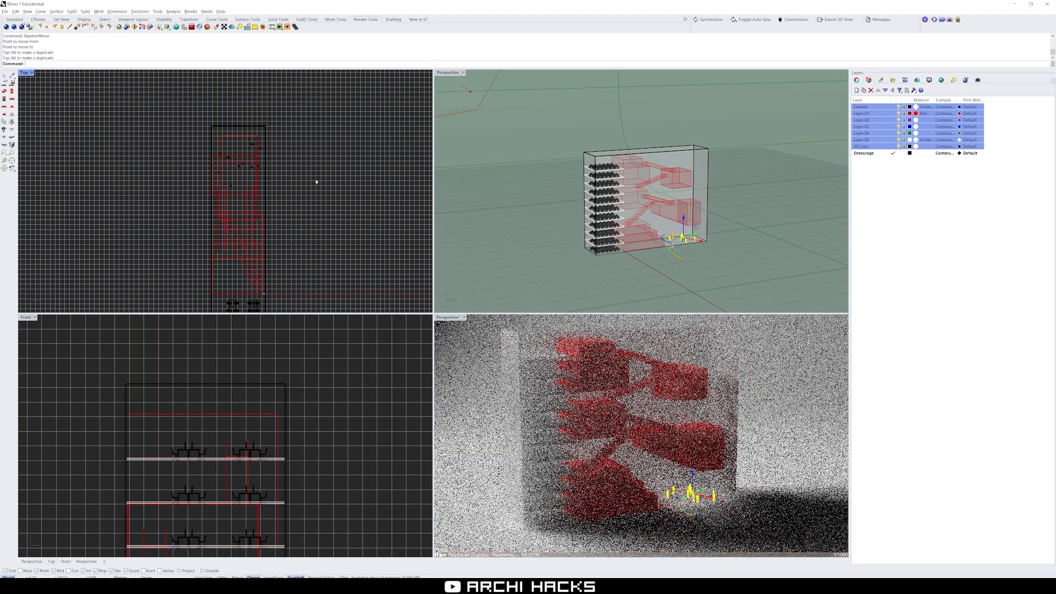
Step: Select all the scattered people figures in the Top view and change the Front viewport to the Right view
{"action": "scroll", "coordinate": [229, 161], "scroll_direction": "up", "scroll_amount": 5}
{"action": "left_click_drag", "start_coordinate": [142, 101], "coordinate": [367, 260]}
{"action": "left_click", "coordinate": [328, 243]}
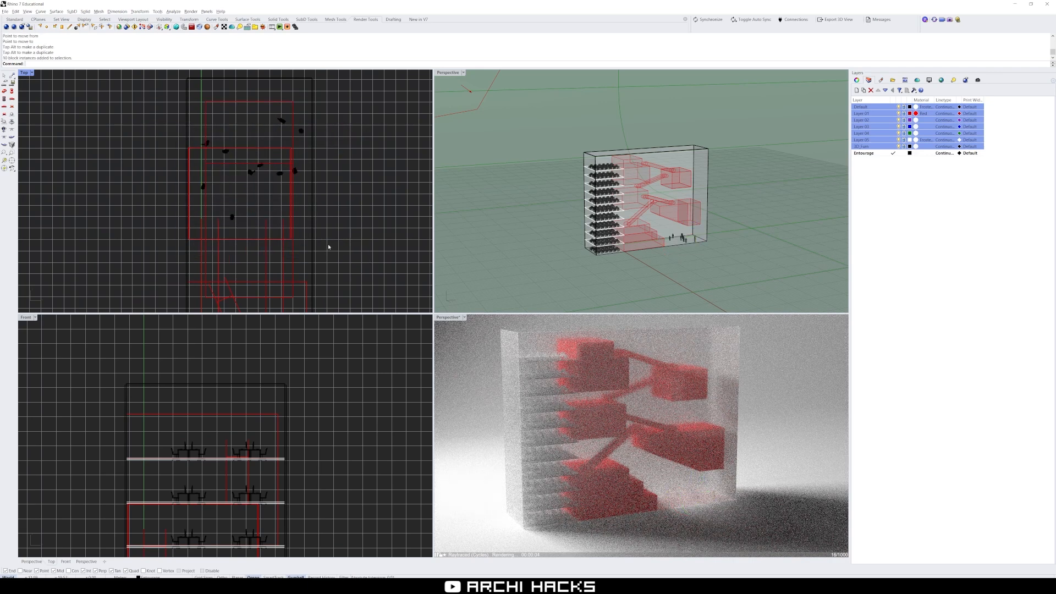
{"action": "left_click_drag", "start_coordinate": [137, 107], "coordinate": [344, 246]}
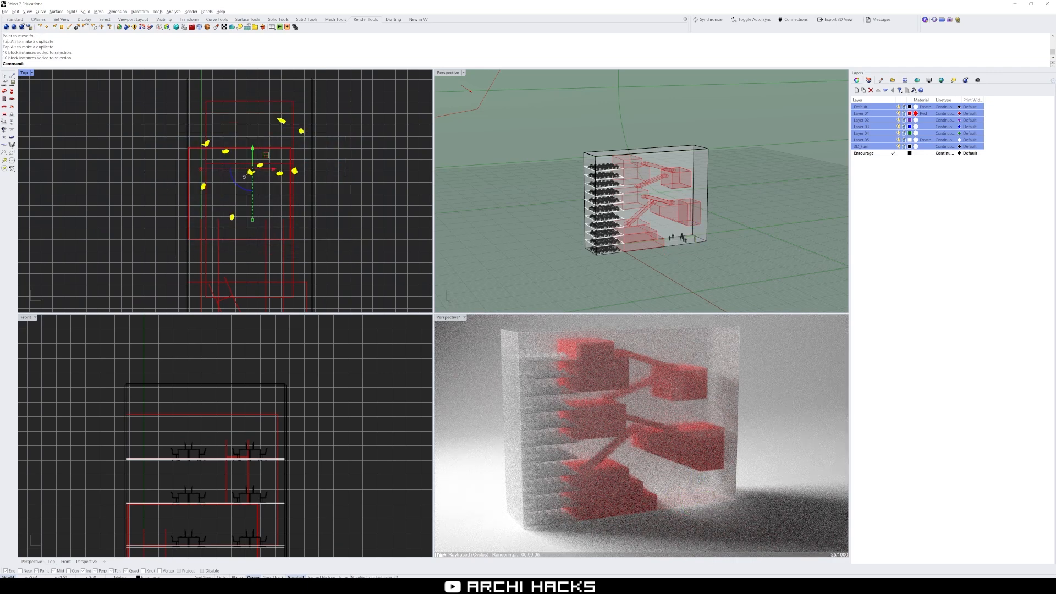
{"action": "scroll", "coordinate": [310, 440], "scroll_direction": "down", "scroll_amount": 5}
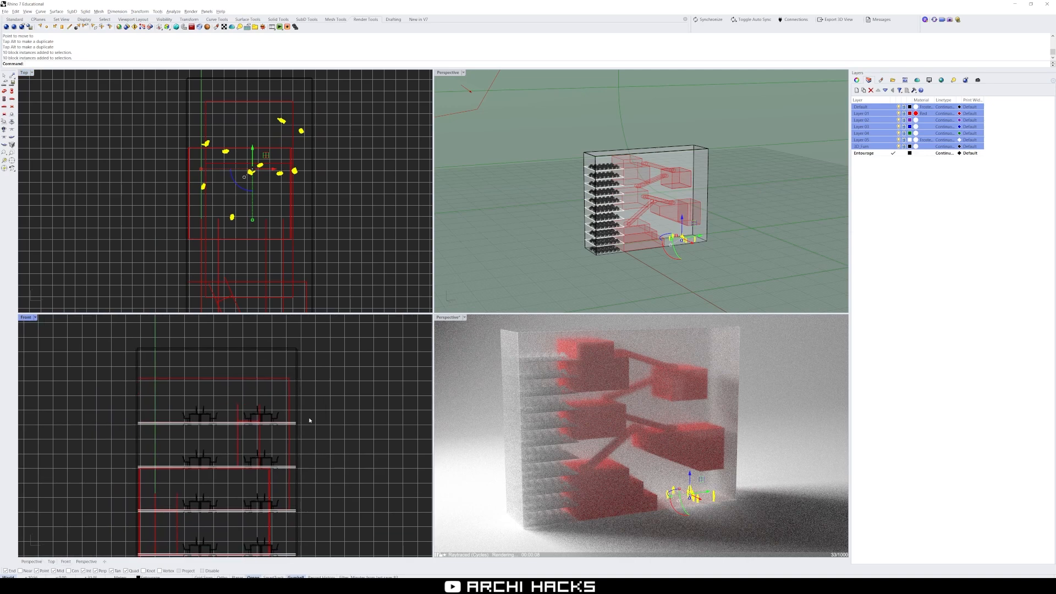
{"action": "right_click_drag", "start_coordinate": [338, 466], "coordinate": [256, 408]}
{"action": "scroll", "coordinate": [232, 466], "scroll_direction": "up", "scroll_amount": 3}
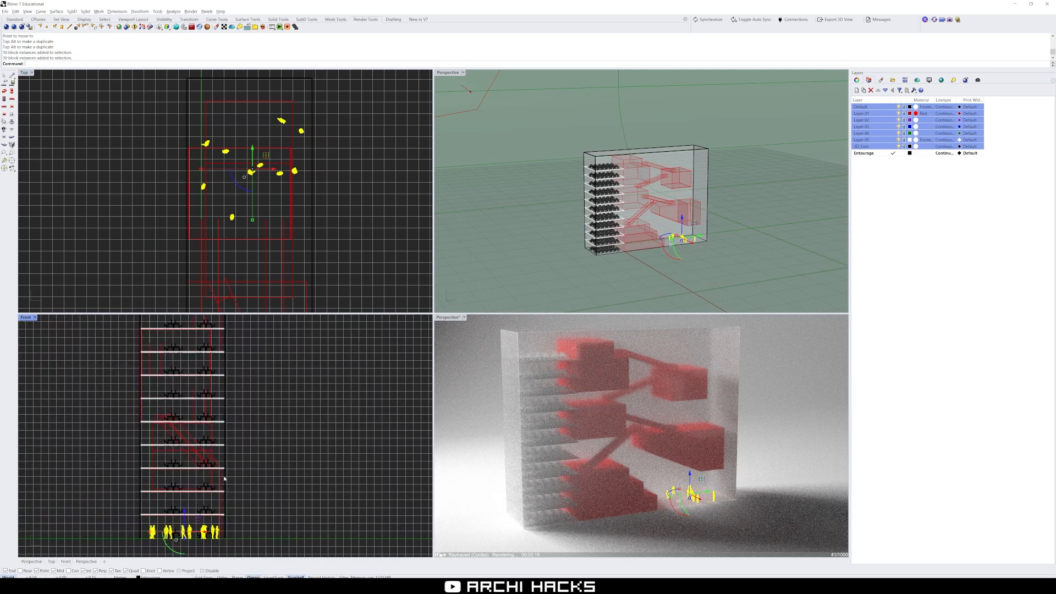
{"action": "scroll", "coordinate": [144, 404], "scroll_direction": "up", "scroll_amount": 2}
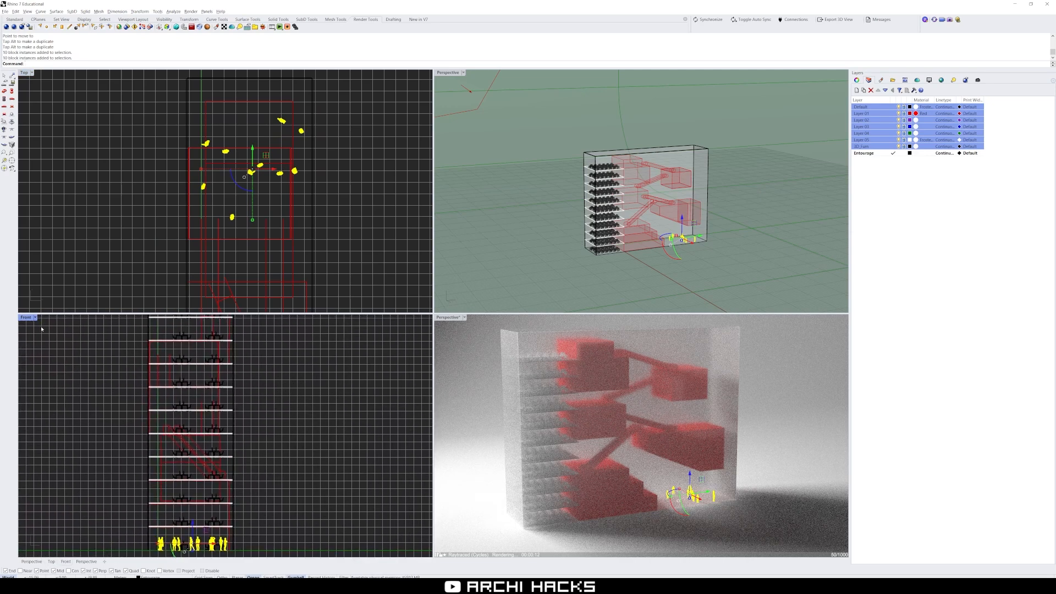
{"action": "type", "text": "Right"}
{"action": "key", "text": "Return"}
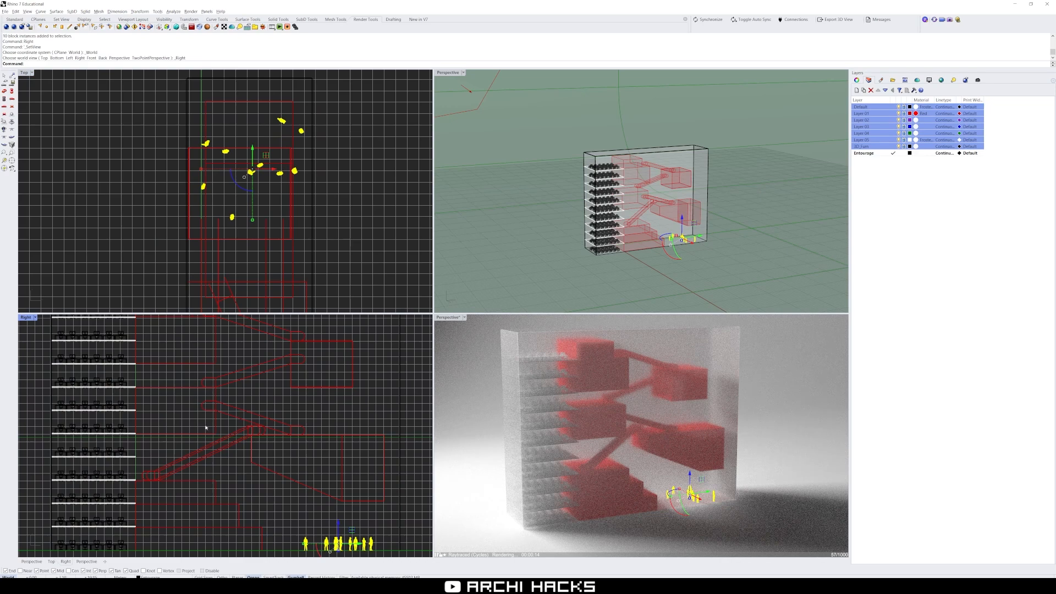
{"action": "scroll", "coordinate": [237, 456], "scroll_direction": "up", "scroll_amount": 1}
{"action": "scroll", "coordinate": [273, 487], "scroll_direction": "down", "scroll_amount": 1}
{"action": "type", "text": "C"}
{"action": "key", "text": "Return"}
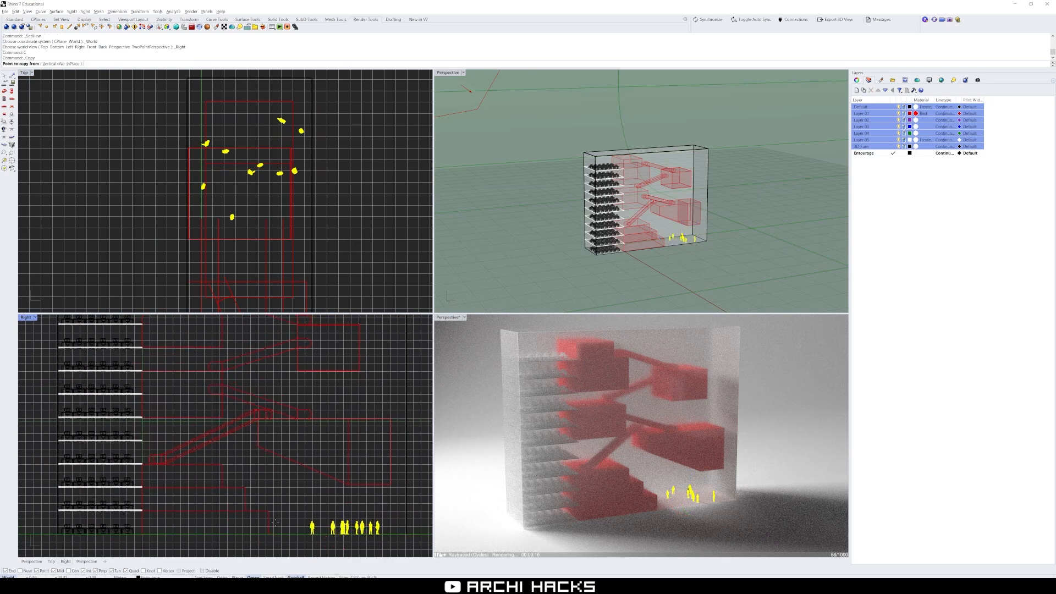
{"action": "key", "text": "Escape"}
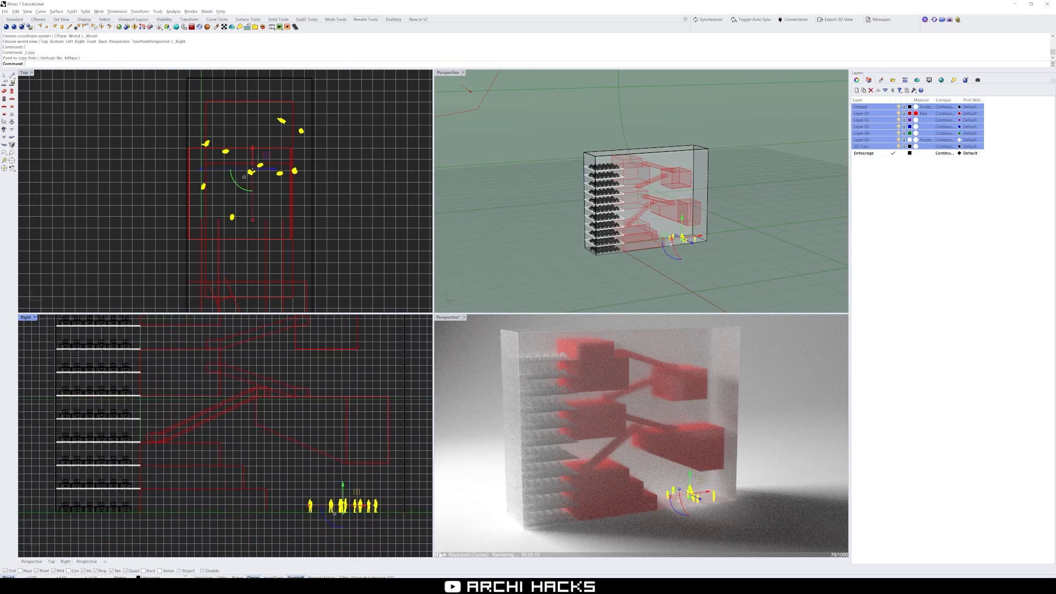
Step: Enable the Project object snap and copy the people from the ground onto the lower stepped block and the large cantilevered block
{"action": "left_click", "coordinate": [179, 570]}
{"action": "right_click_drag", "start_coordinate": [352, 517], "coordinate": [350, 498]}
{"action": "type", "text": "C"}
{"action": "key", "text": "Return"}
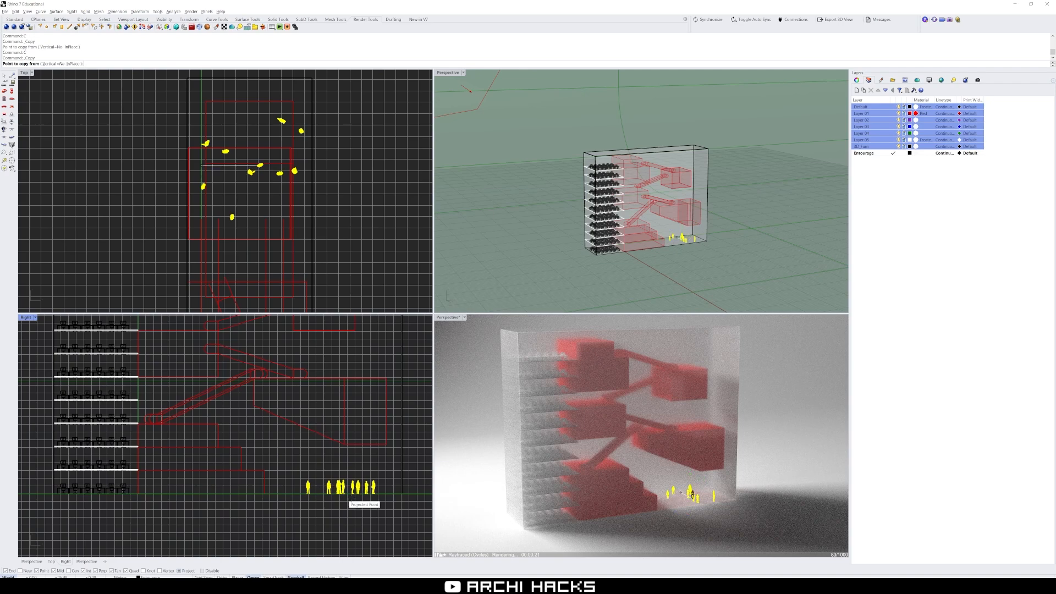
{"action": "left_click", "coordinate": [350, 498]}
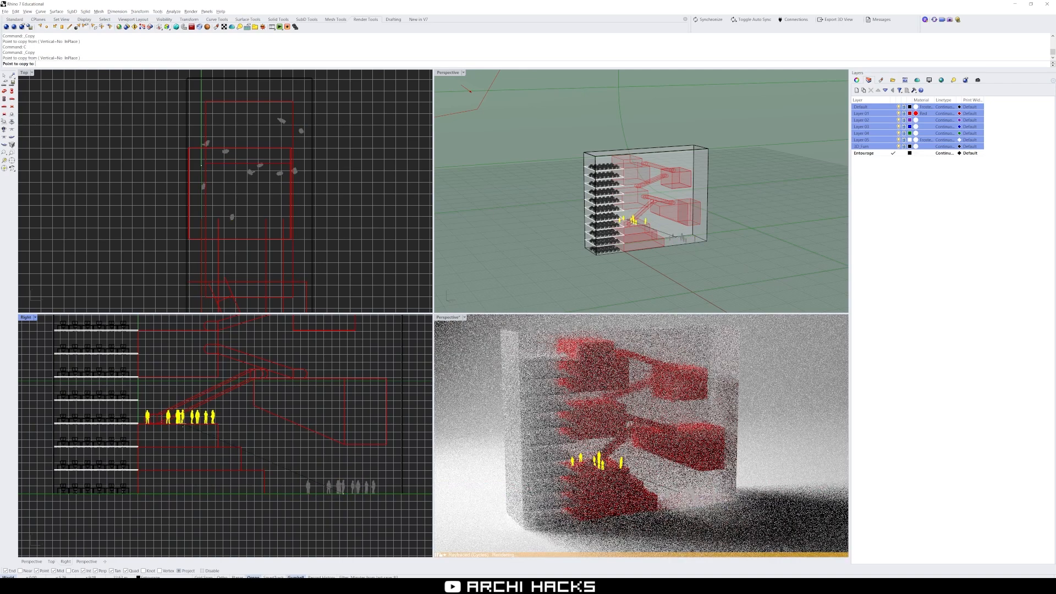
{"action": "left_click", "coordinate": [190, 428]}
{"action": "left_click", "coordinate": [339, 381]}
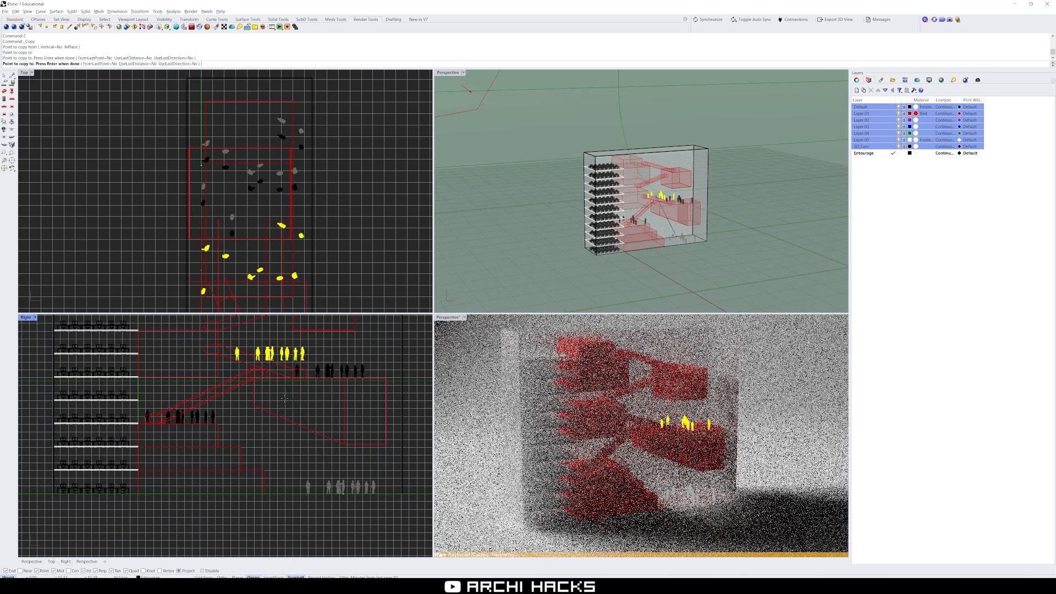
Step: Add copies of the people inside the middle block beside the floor slabs and on the upper cantilevered block, using Near snaps
{"action": "right_click_drag", "start_coordinate": [275, 364], "coordinate": [293, 430]}
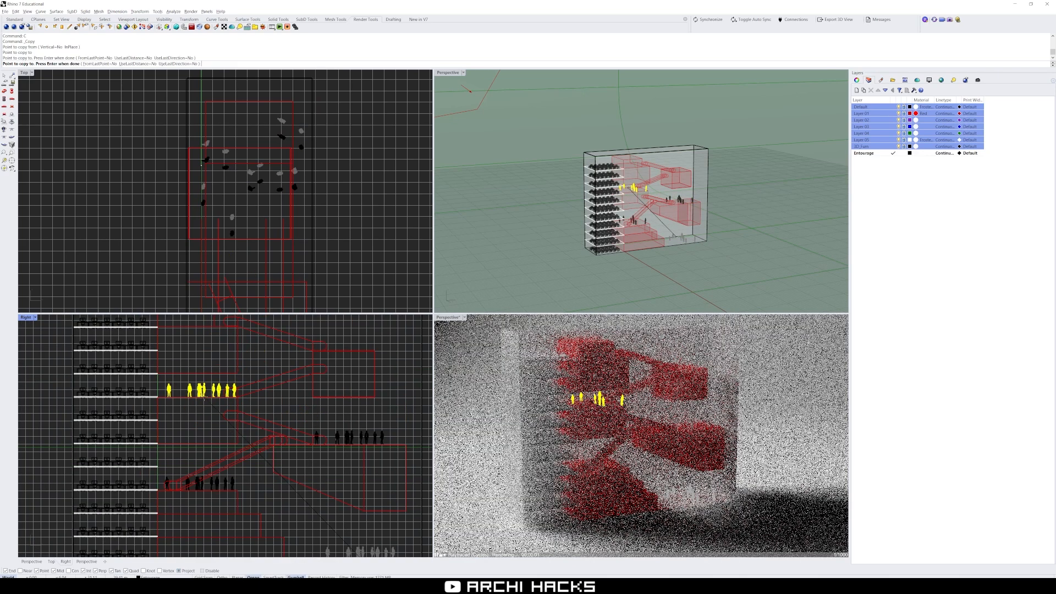
{"action": "type", "text": "near"}
{"action": "key", "text": "Return"}
{"action": "left_click", "coordinate": [203, 397]}
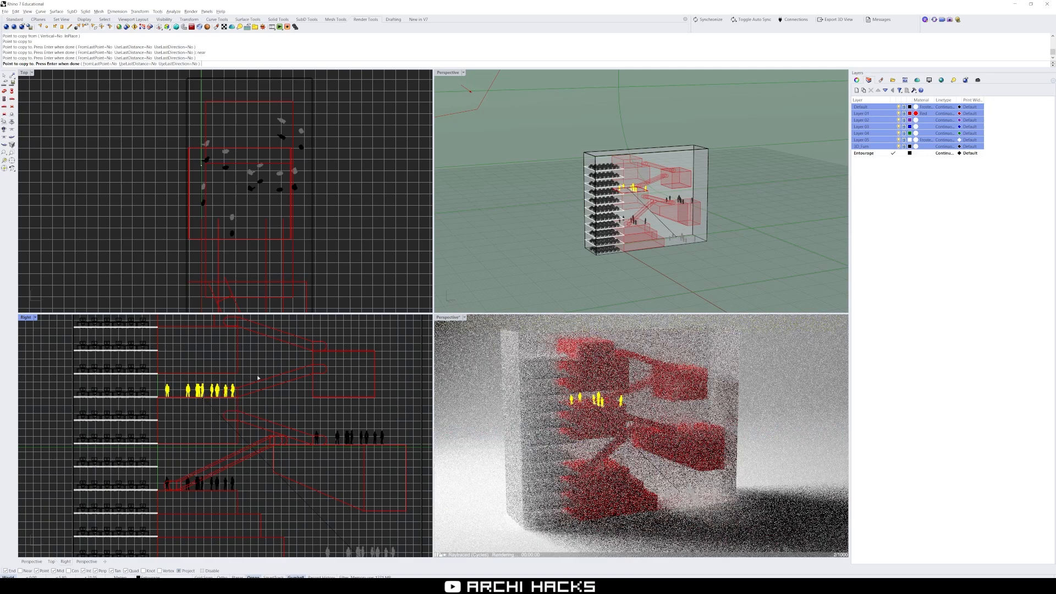
{"action": "type", "text": "near"}
{"action": "key", "text": "Return"}
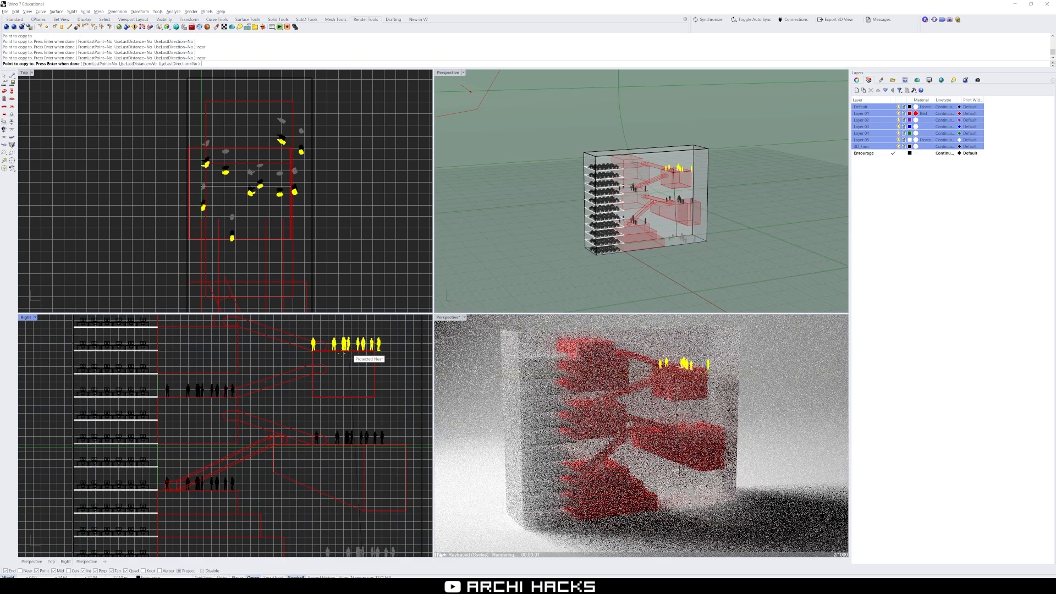
{"action": "left_click", "coordinate": [337, 353]}
{"action": "key", "text": "Return"}
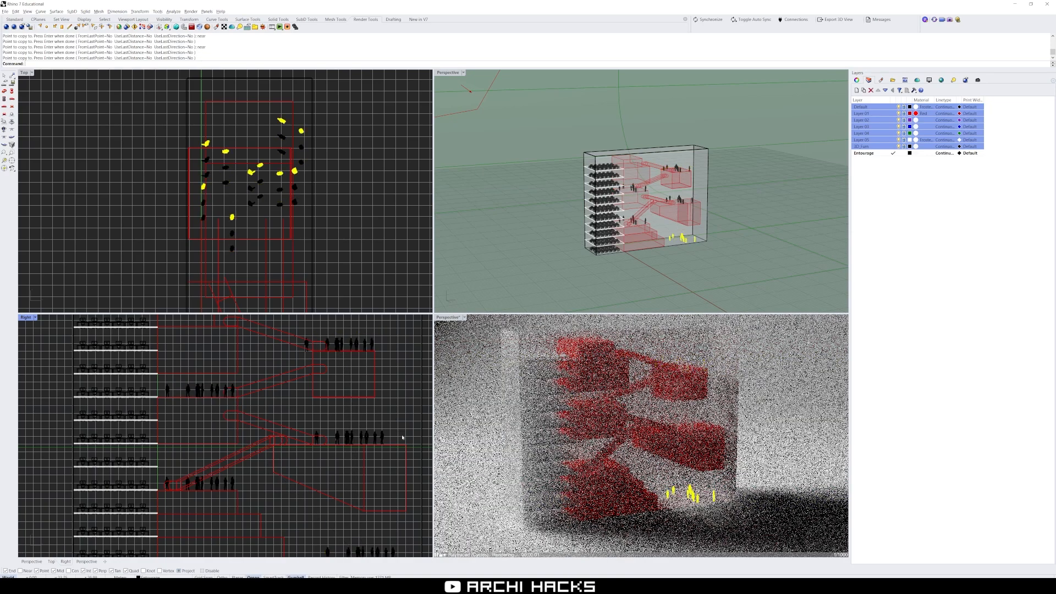
Step: Pause the raytraced preview and move the figure overhanging the upper cantilevered block's edge back onto the block in the Right view
{"action": "key", "text": "Escape"}
{"action": "left_click", "coordinate": [437, 556]}
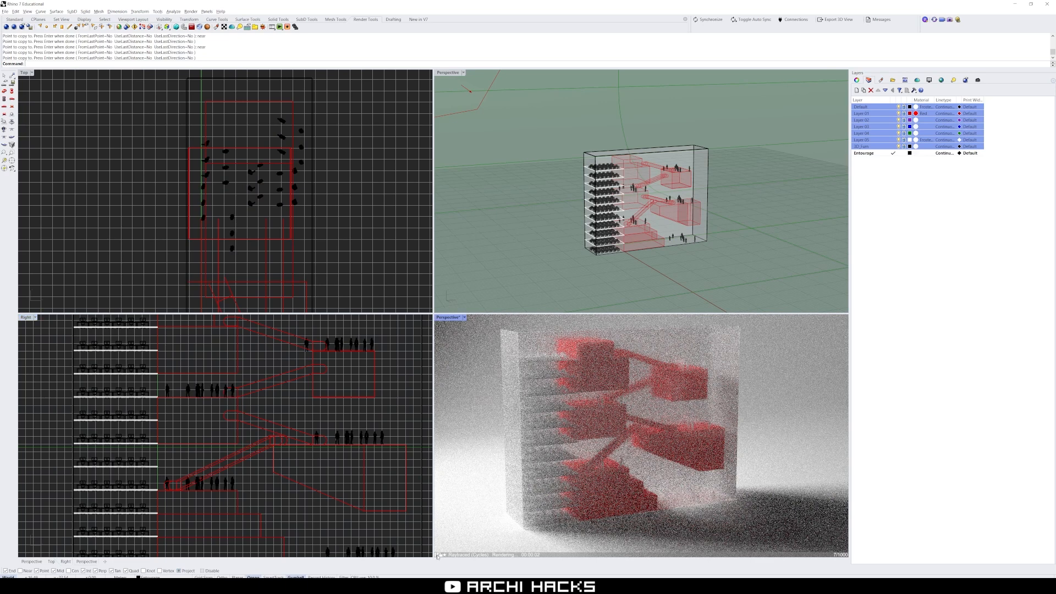
{"action": "scroll", "coordinate": [296, 373], "scroll_direction": "up", "scroll_amount": 5}
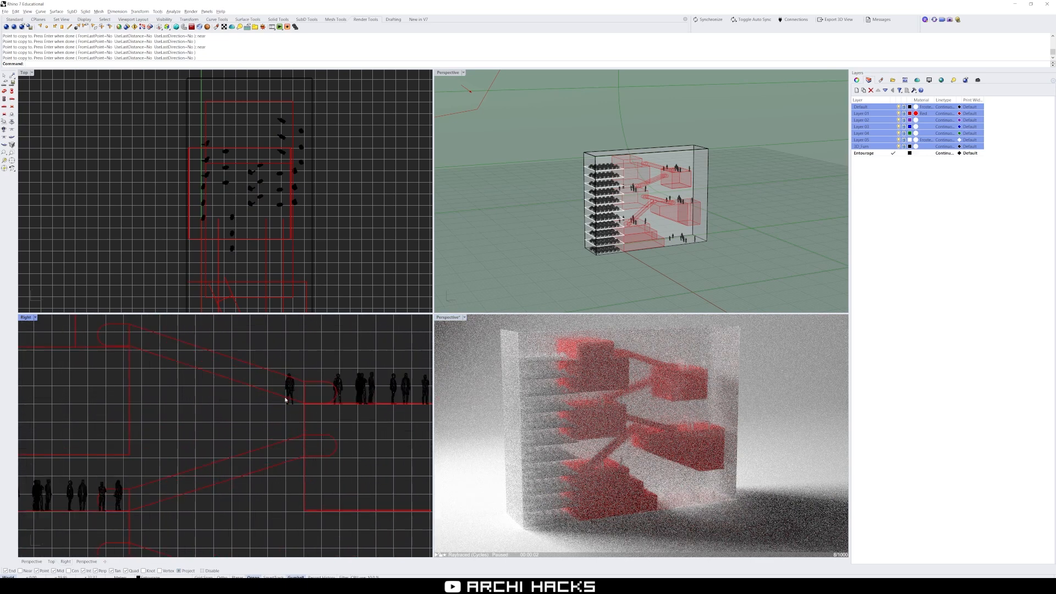
{"action": "left_click", "coordinate": [289, 390]}
{"action": "left_click_drag", "start_coordinate": [312, 391], "coordinate": [335, 392]}
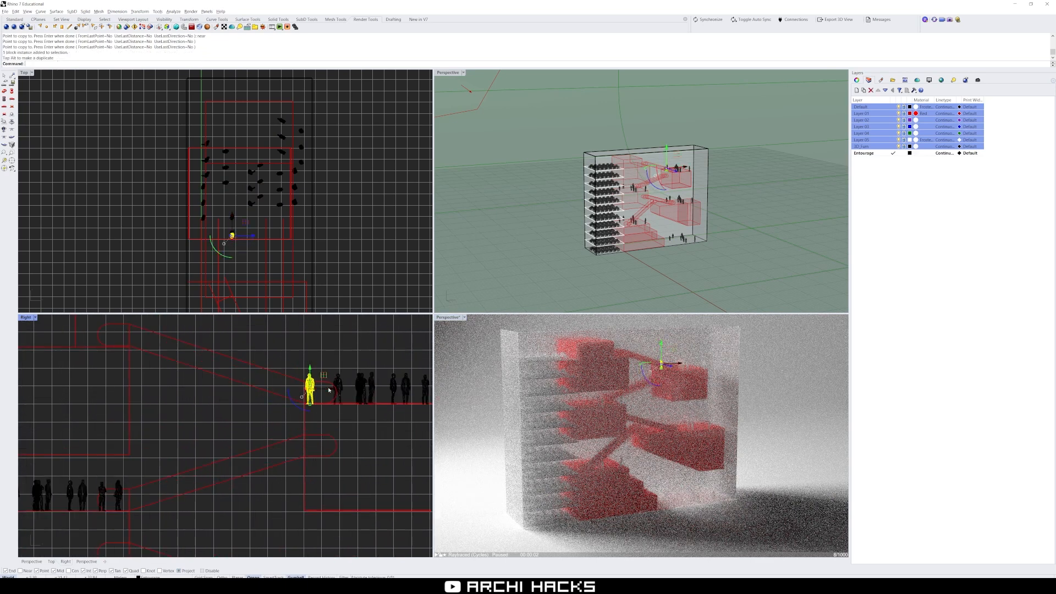
{"action": "scroll", "coordinate": [271, 448], "scroll_direction": "down", "scroll_amount": 4}
{"action": "key", "text": "Escape"}
Step: Copy the row of people from the upper cantilevered block onto the roof of the topmost block with Near snaps
{"action": "left_click_drag", "start_coordinate": [172, 376], "coordinate": [390, 452]}
{"action": "right_click_drag", "start_coordinate": [262, 450], "coordinate": [342, 456]}
{"action": "type", "text": "c"}
{"action": "key", "text": "Return"}
{"action": "type", "text": "near"}
{"action": "key", "text": "Return"}
{"action": "left_click", "coordinate": [352, 438]}
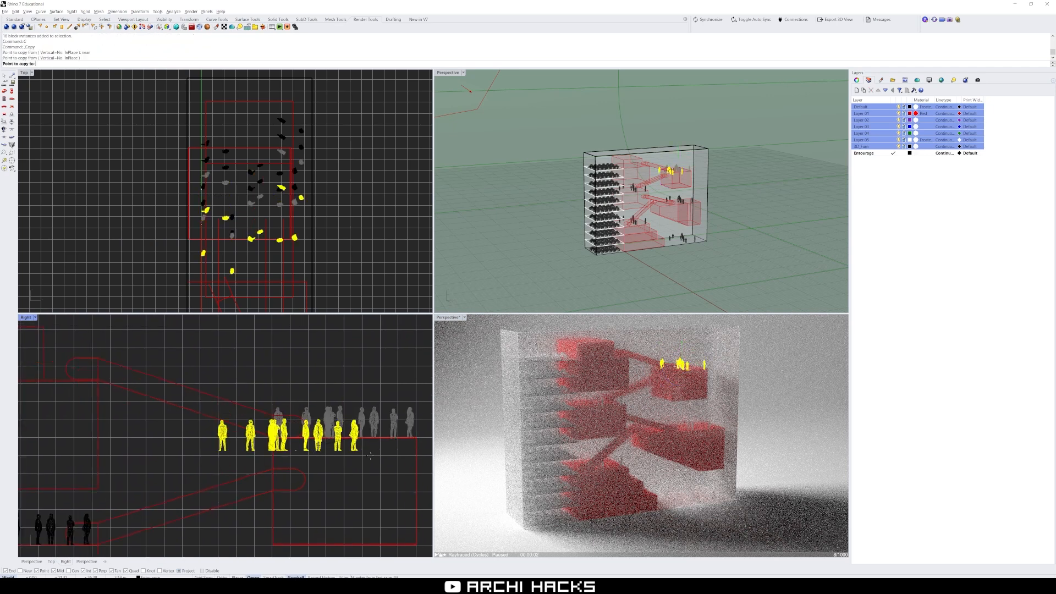
{"action": "right_click_drag", "start_coordinate": [34, 396], "coordinate": [243, 455]}
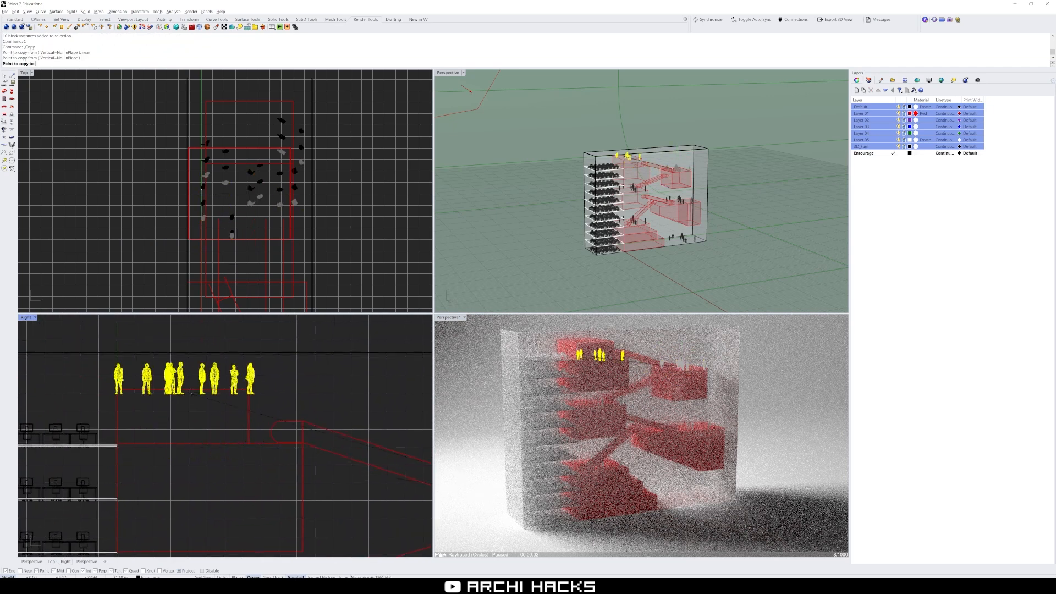
{"action": "type", "text": "near"}
{"action": "key", "text": "Return"}
{"action": "left_click", "coordinate": [185, 391]}
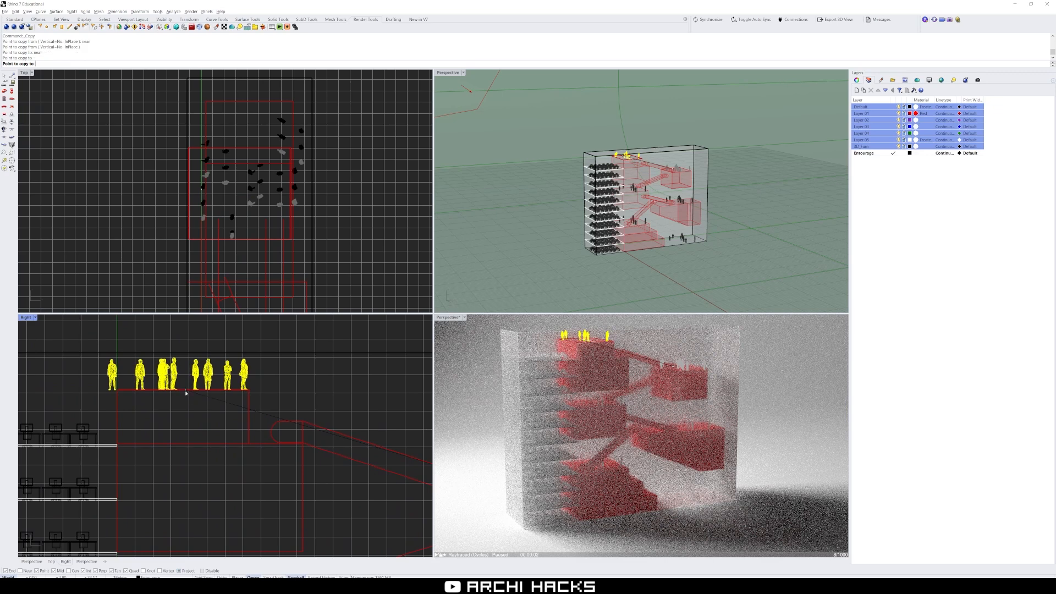
{"action": "key", "text": "Return"}
Step: Move the outermost figure on the topmost block inward so it stands within the block's edge
{"action": "left_click", "coordinate": [118, 378]}
{"action": "left_click_drag", "start_coordinate": [118, 379], "coordinate": [130, 379]}
{"action": "key", "text": "Escape"}
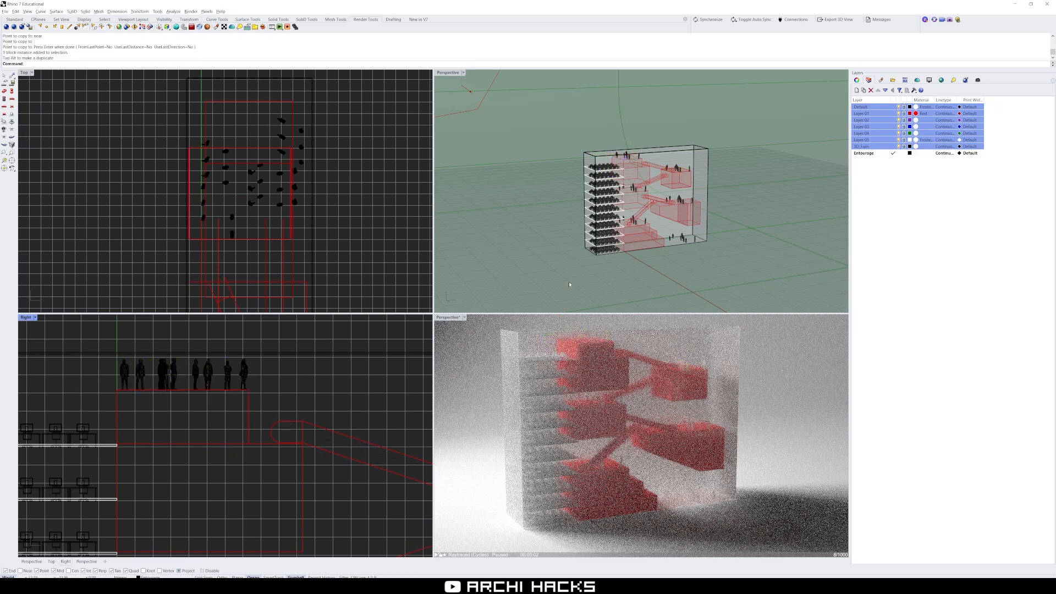
Step: Switch the raytraced Perspective viewport to the Rendered display mode
{"action": "left_click", "coordinate": [630, 295]}
{"action": "left_click", "coordinate": [463, 317]}
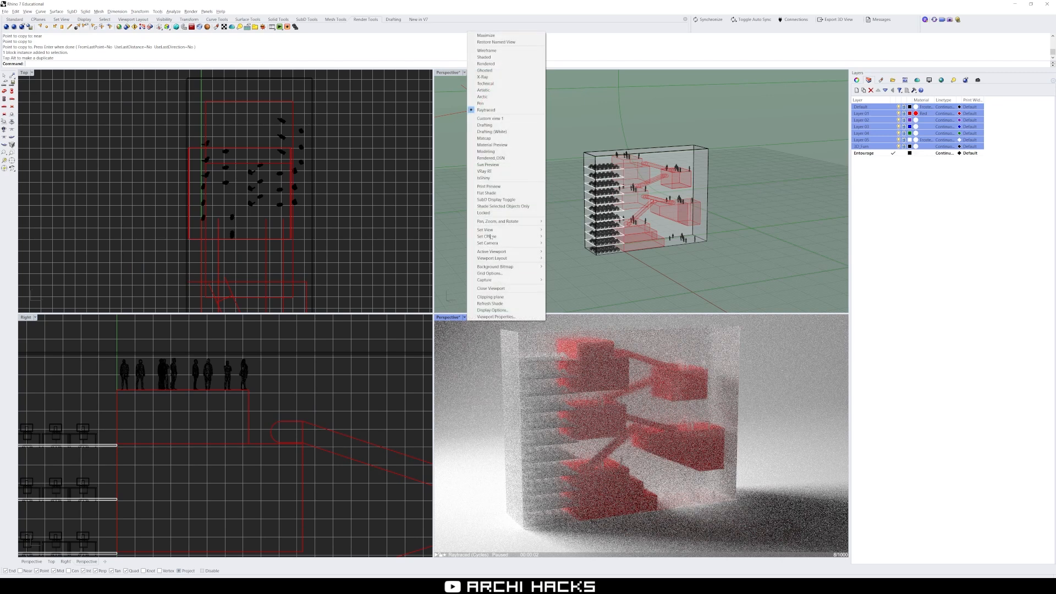
{"action": "left_click", "coordinate": [486, 64]}
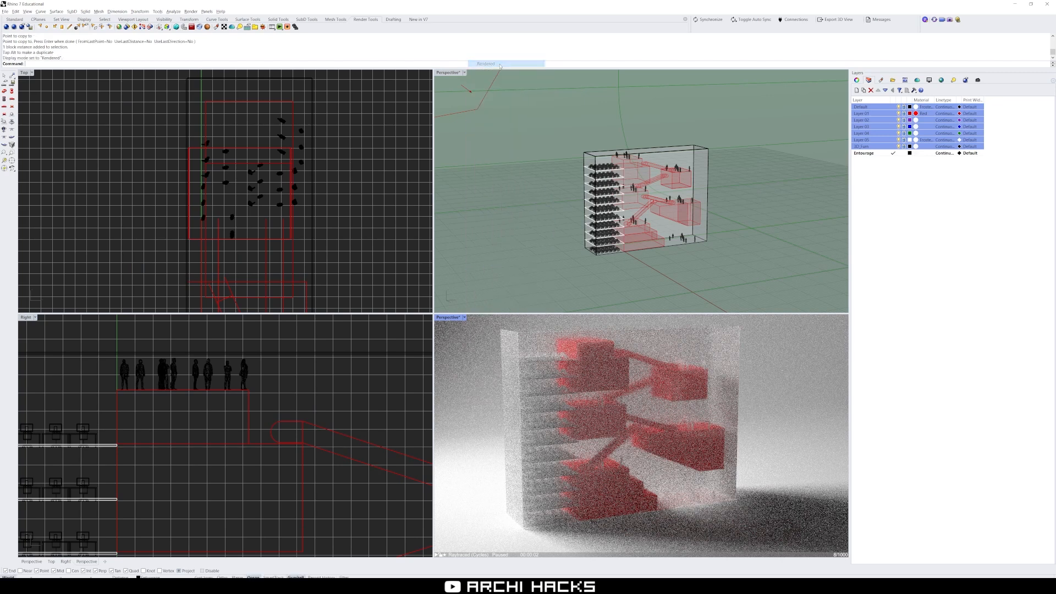
{"action": "left_click", "coordinate": [465, 317]}
{"action": "left_click", "coordinate": [486, 65]}
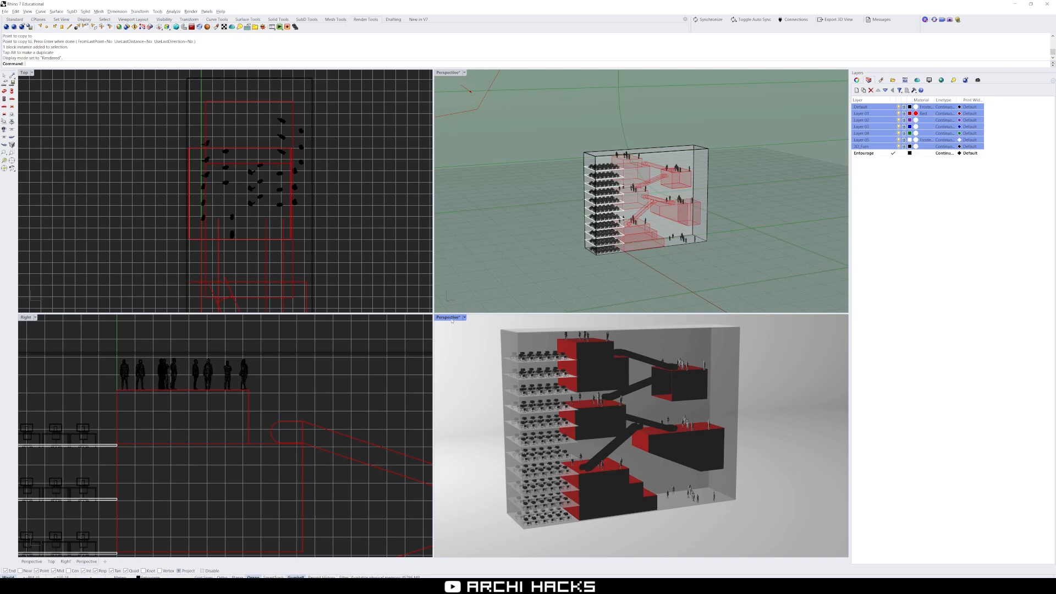
Step: Restore the saved Perspective named view in the render viewport and set its display mode to Raytraced
{"action": "left_click", "coordinate": [977, 80]}
{"action": "double_click", "coordinate": [880, 125]}
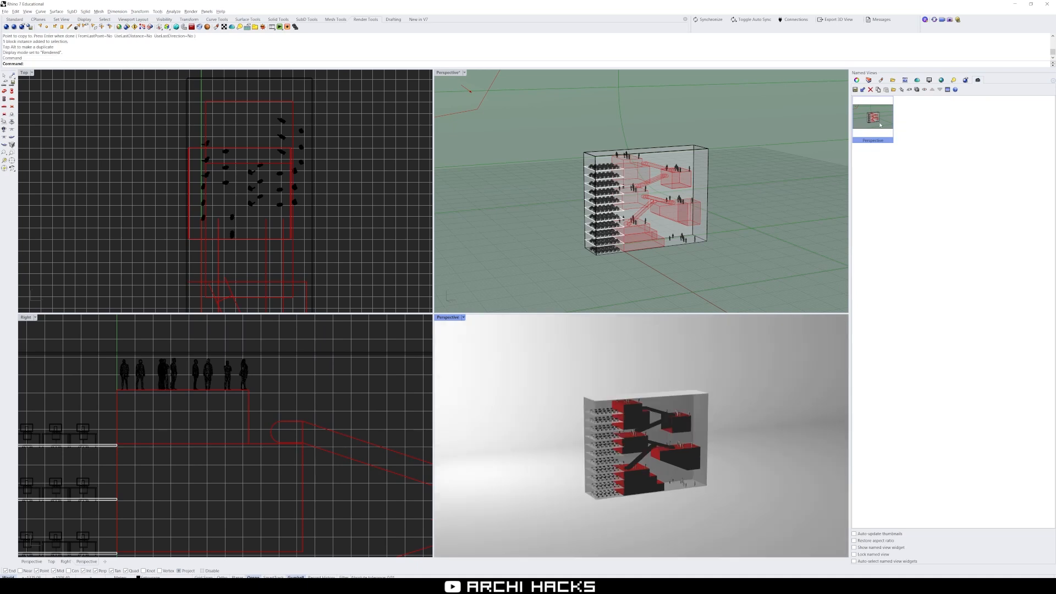
{"action": "left_click", "coordinate": [447, 318]}
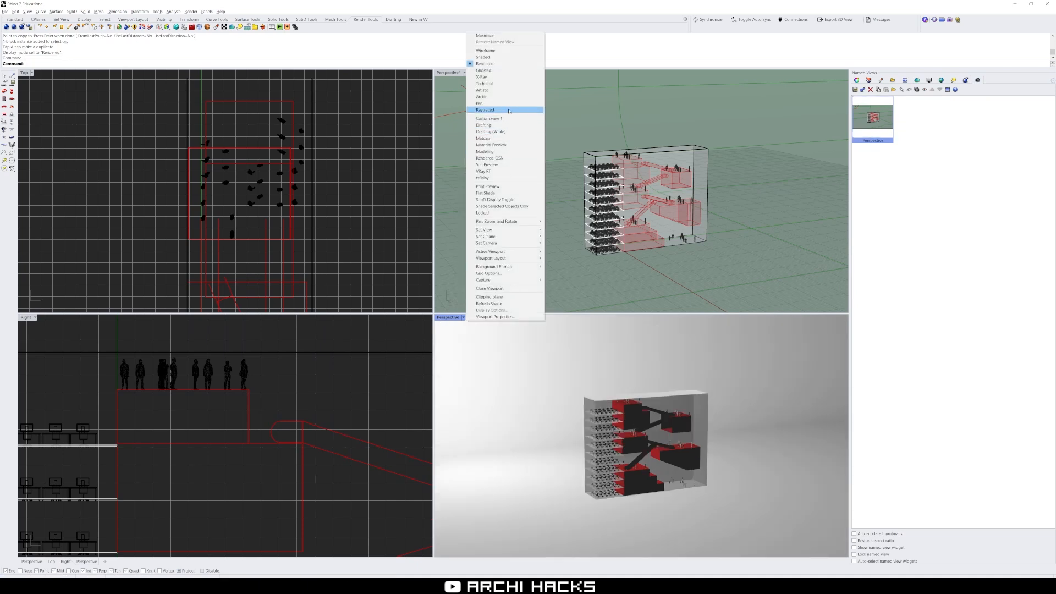
{"action": "left_click", "coordinate": [485, 110]}
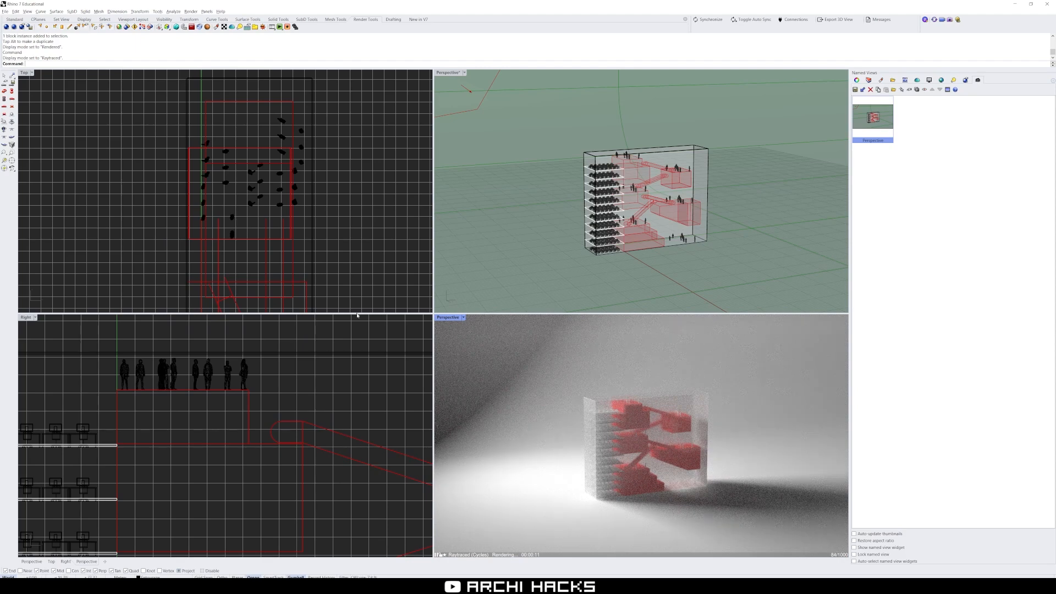
Step: Set the render quality to Good quality and the dimensions to 1920 x 1080, and render the Perspective viewport
{"action": "scroll", "coordinate": [316, 391], "scroll_direction": "down", "scroll_amount": 10}
{"action": "right_click_drag", "start_coordinate": [357, 476], "coordinate": [306, 436]}
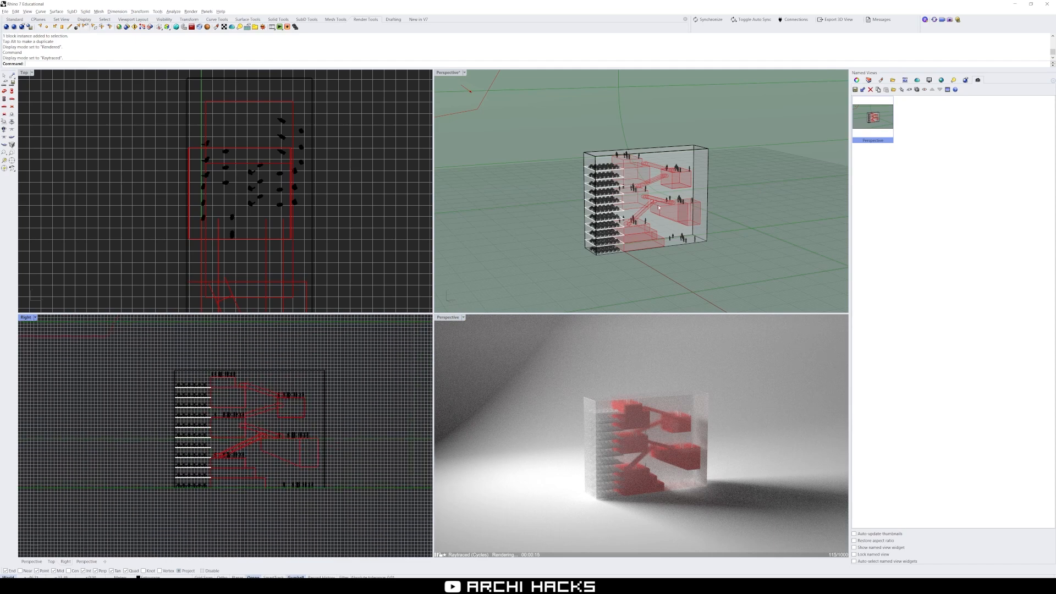
{"action": "left_click", "coordinate": [965, 81]}
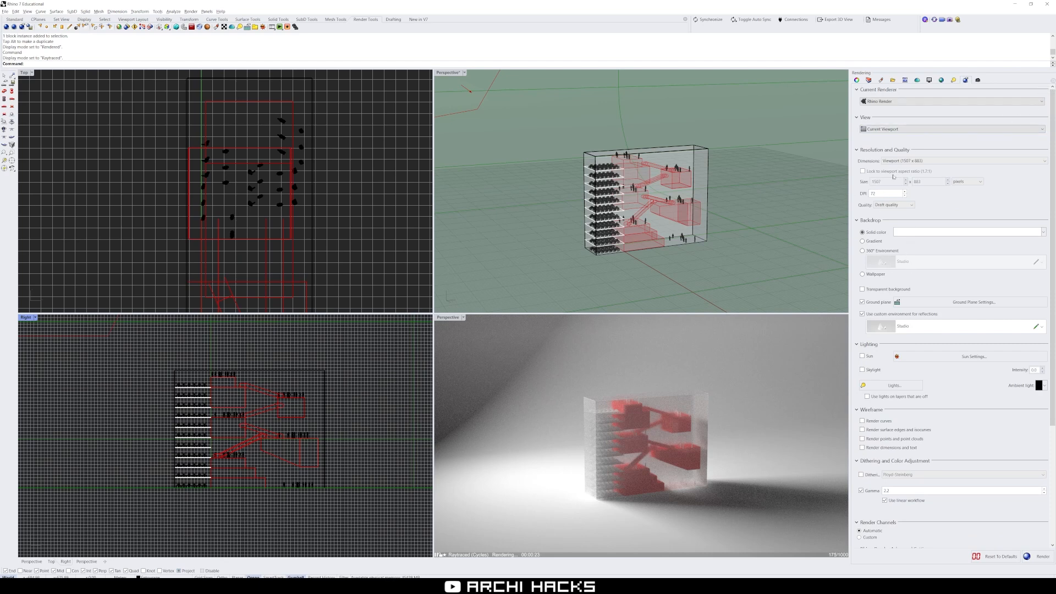
{"action": "left_click", "coordinate": [893, 205]}
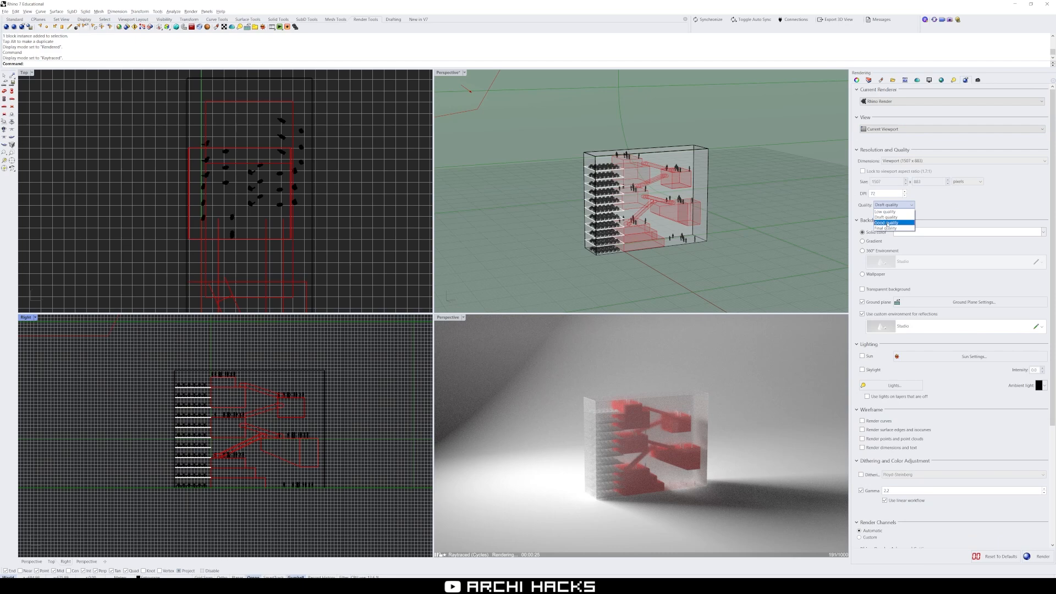
{"action": "left_click", "coordinate": [887, 223]}
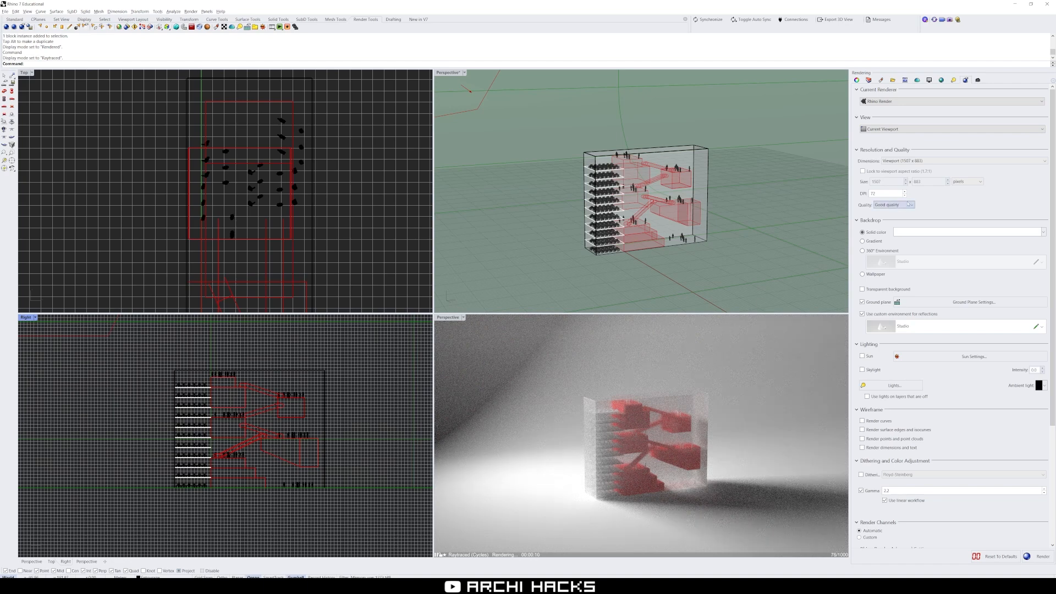
{"action": "left_click", "coordinate": [935, 160]}
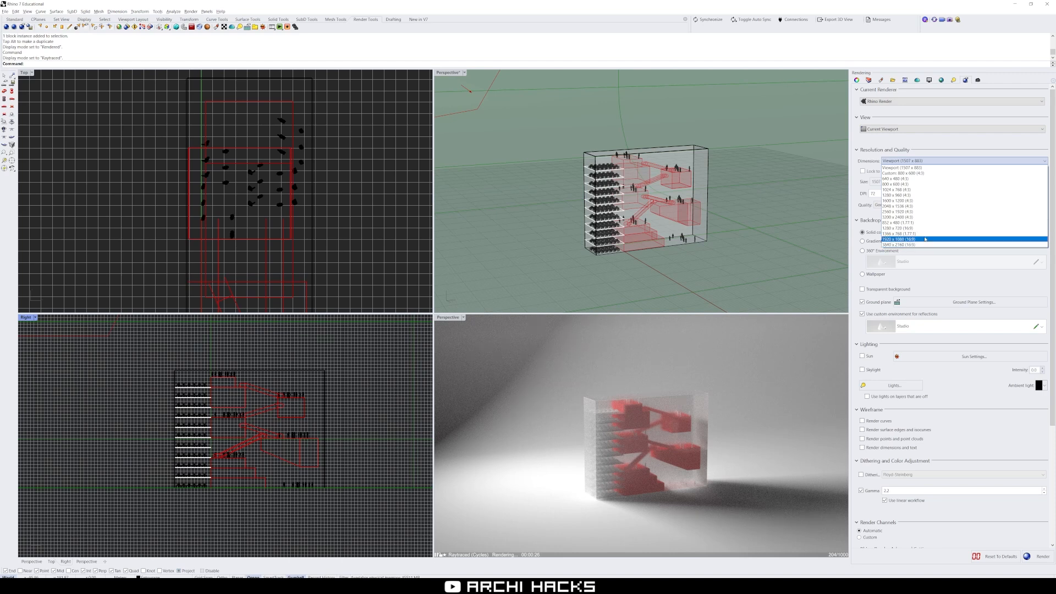
{"action": "left_click", "coordinate": [925, 239]}
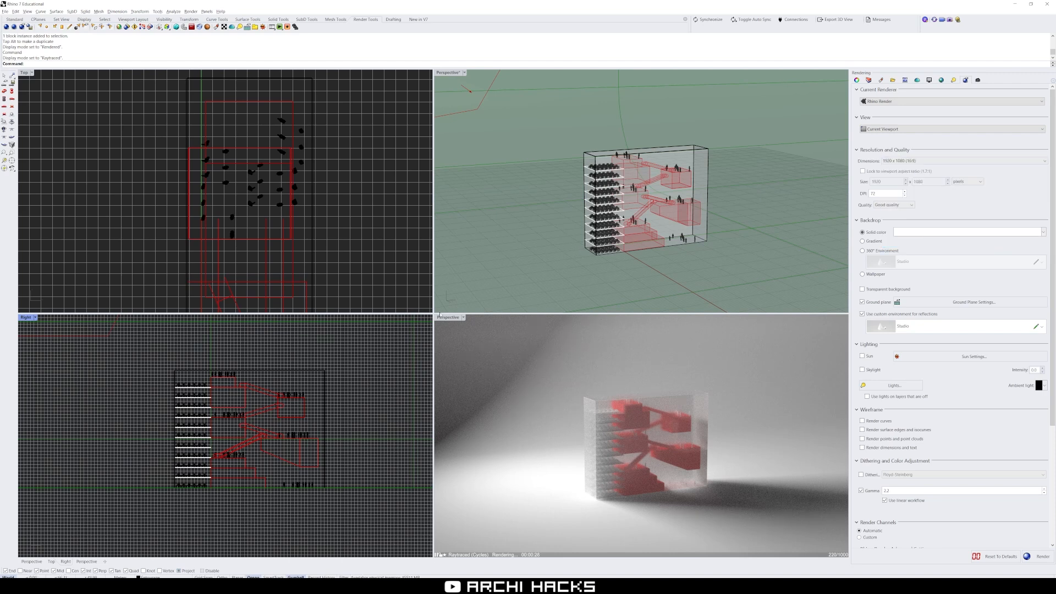
{"action": "left_click", "coordinate": [446, 339]}
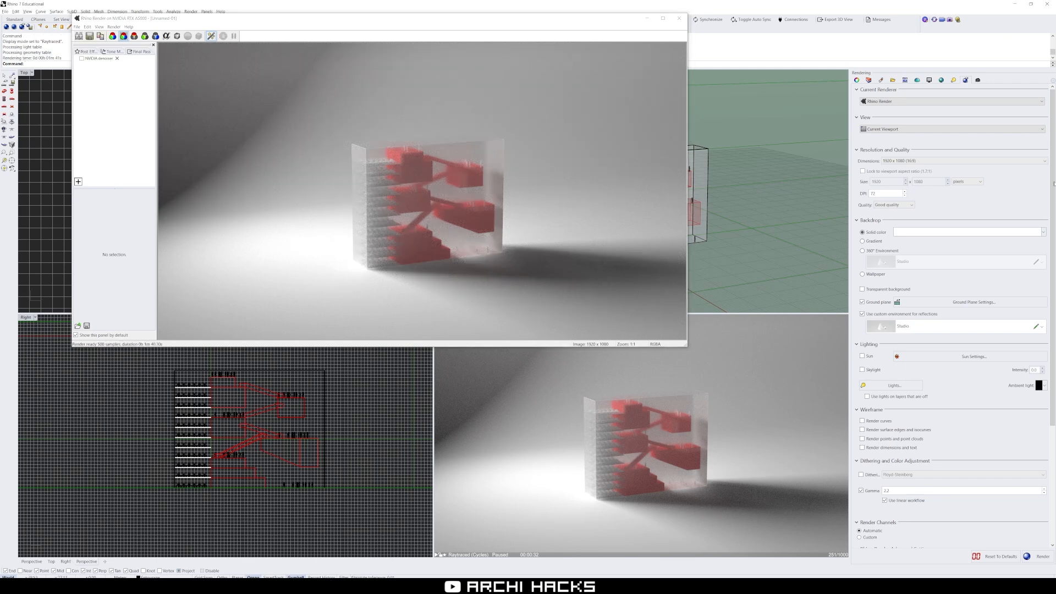
Step: Maximize the render window, inspect the grain on the blocks up close, and enable the NVIDIA denoiser post effect
{"action": "double_click", "coordinate": [422, 18]}
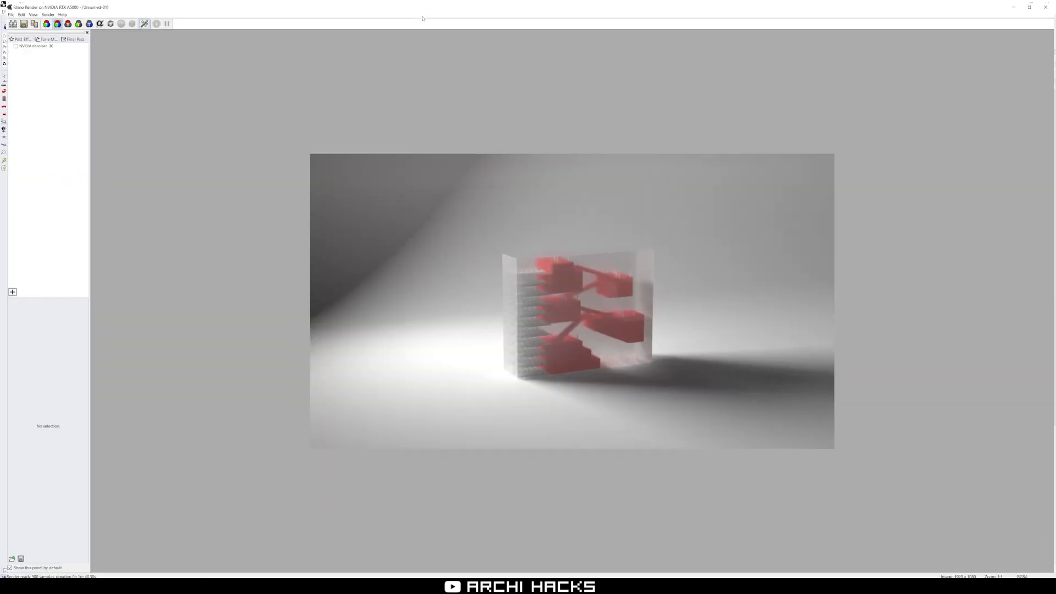
{"action": "scroll", "coordinate": [602, 323], "scroll_direction": "up", "scroll_amount": 2}
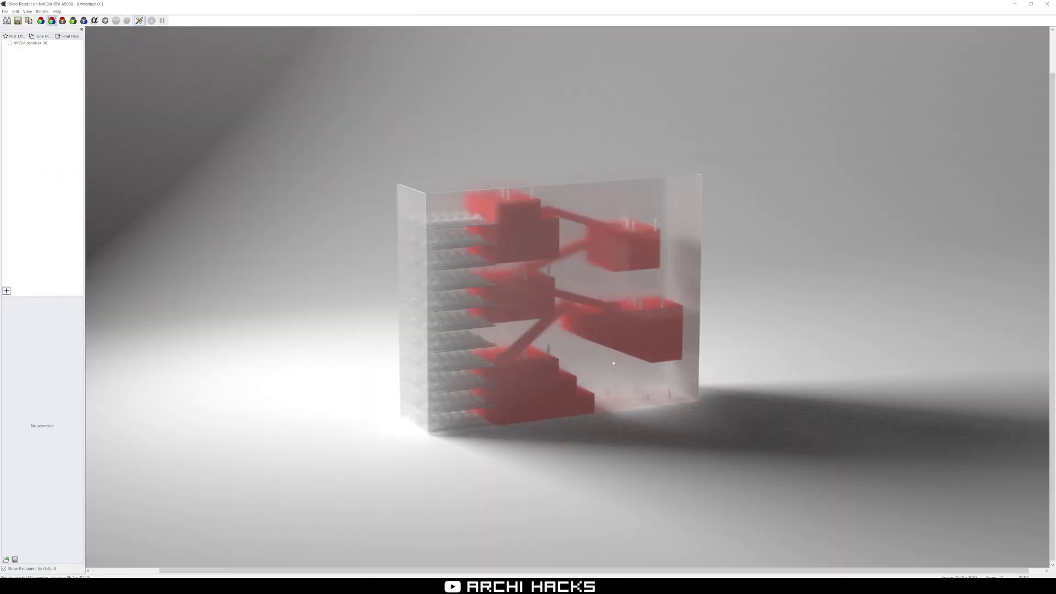
{"action": "scroll", "coordinate": [614, 363], "scroll_direction": "up", "scroll_amount": 2}
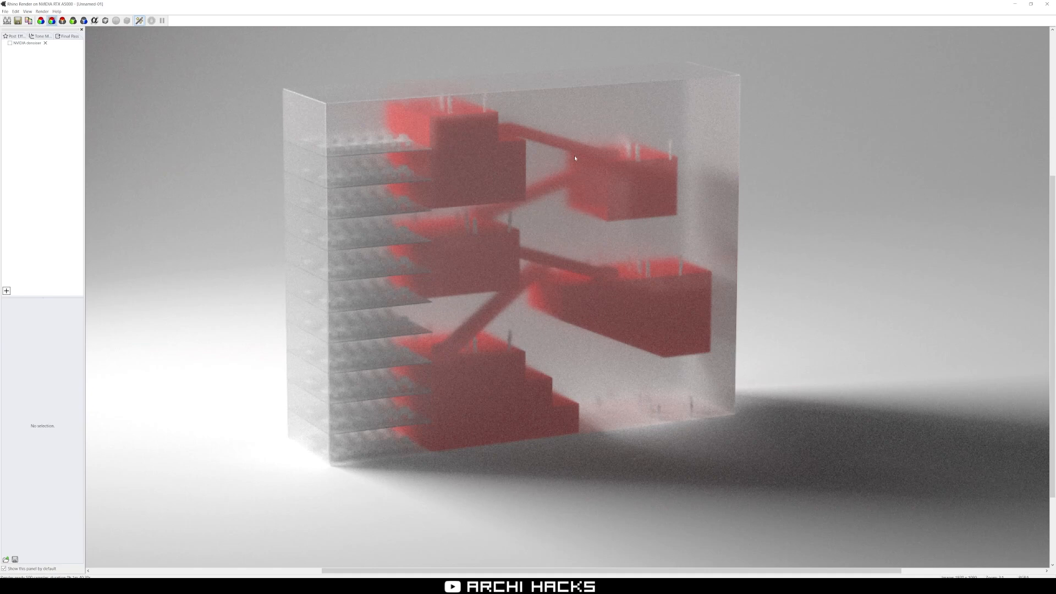
{"action": "scroll", "coordinate": [561, 216], "scroll_direction": "up", "scroll_amount": 3}
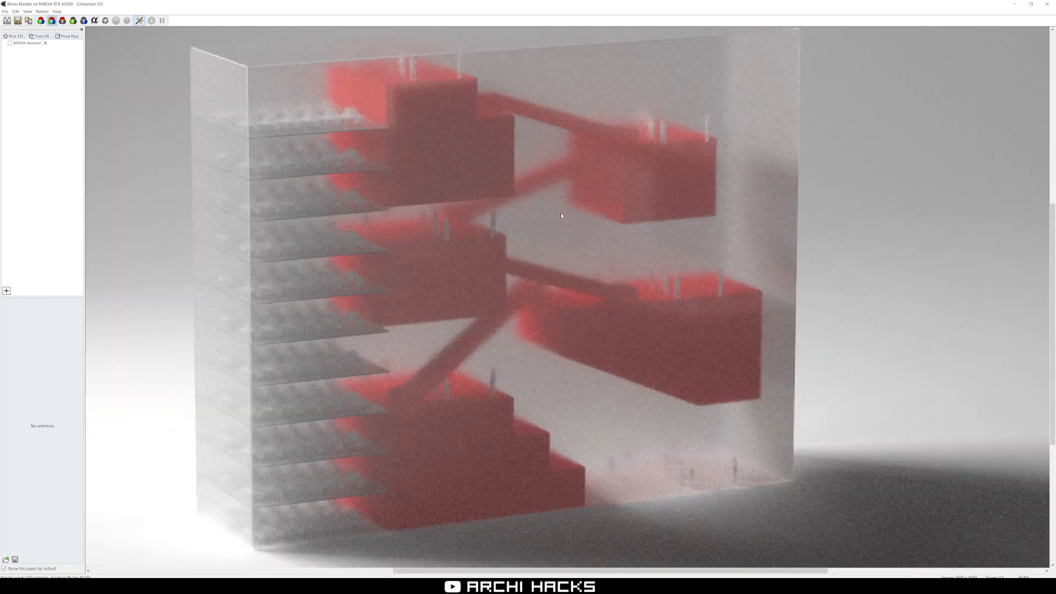
{"action": "scroll", "coordinate": [561, 215], "scroll_direction": "down", "scroll_amount": 1}
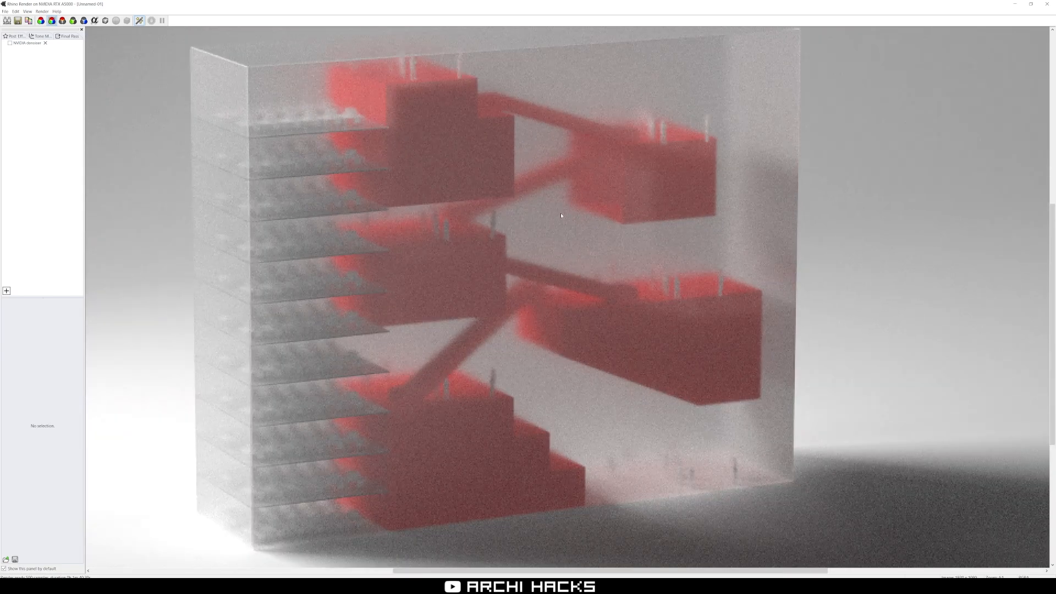
{"action": "left_click", "coordinate": [10, 43]}
{"action": "scroll", "coordinate": [676, 189], "scroll_direction": "down", "scroll_amount": 1}
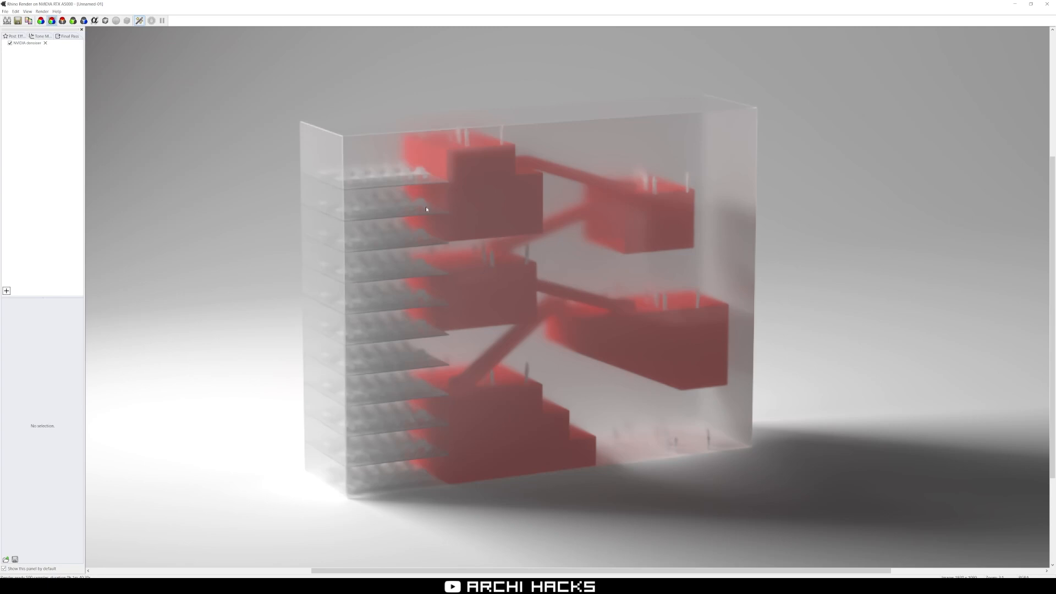
Step: Restore the render window to its smaller size and close it without saving the post effects to the document
{"action": "double_click", "coordinate": [456, 7]}
{"action": "scroll", "coordinate": [456, 220], "scroll_direction": "up", "scroll_amount": 1}
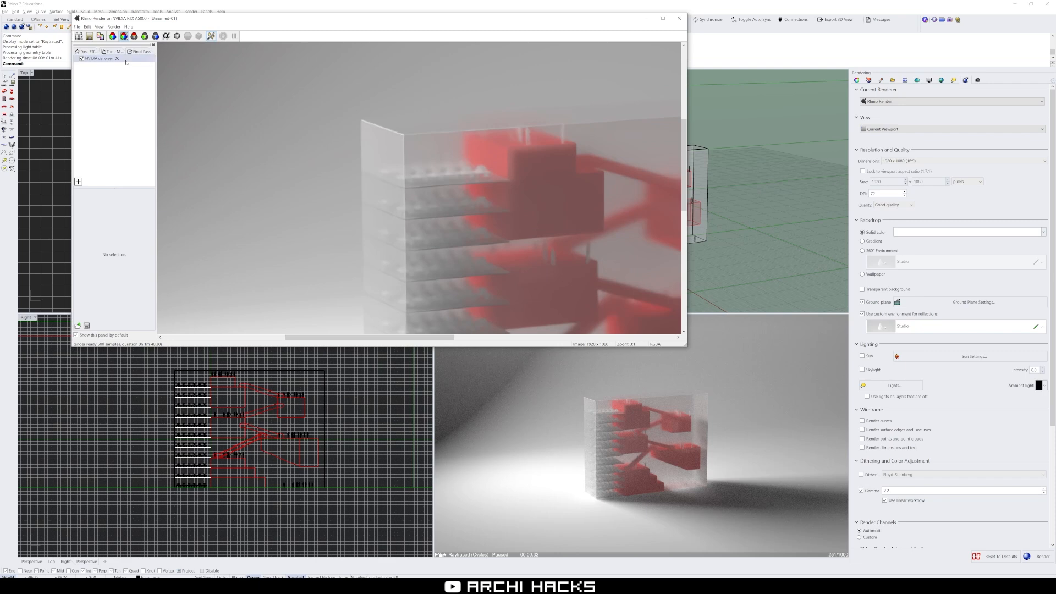
{"action": "left_click_drag", "start_coordinate": [235, 24], "coordinate": [280, 115]}
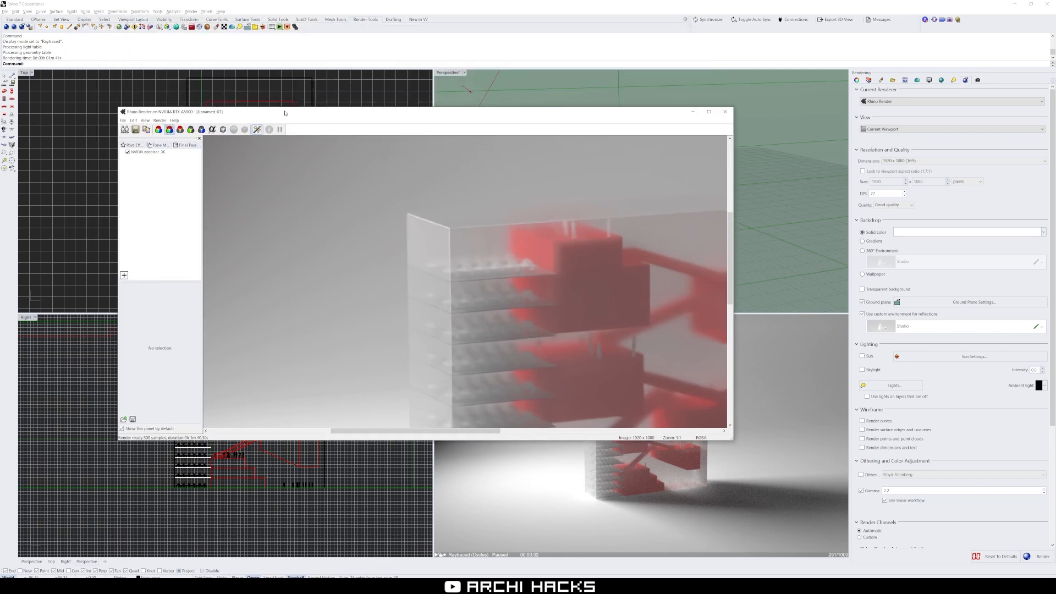
{"action": "left_click", "coordinate": [724, 110]}
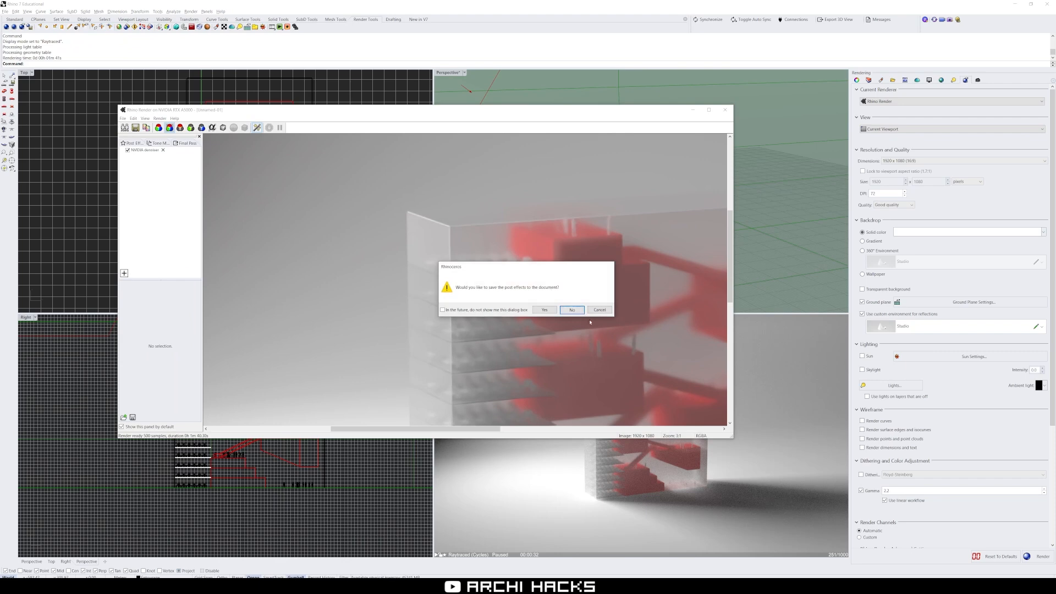
{"action": "left_click", "coordinate": [577, 310]}
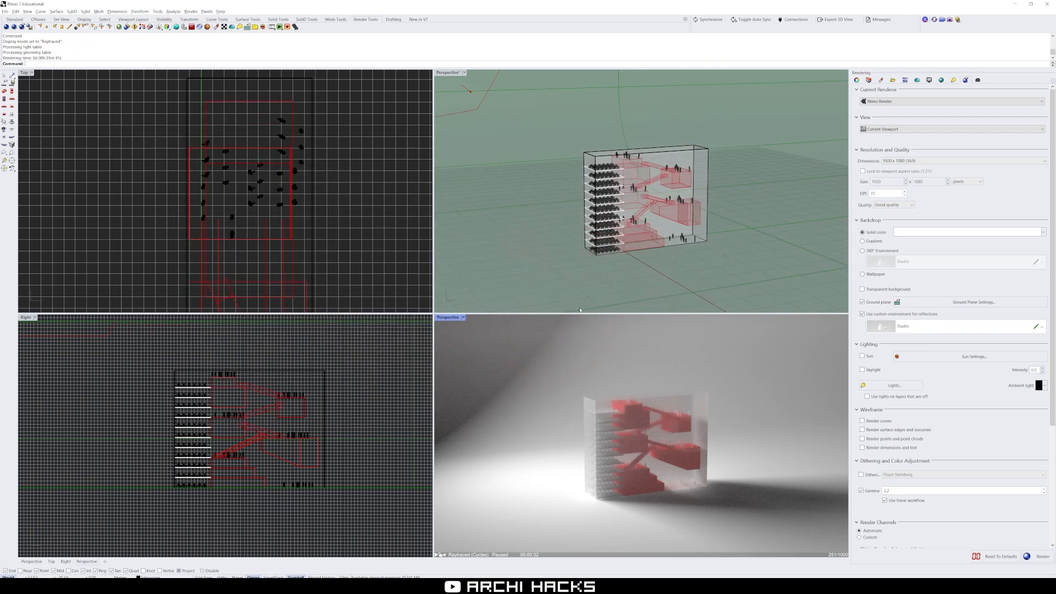
Step: Open the Package Manager and search the online packages for "denoiser"
{"action": "type", "text": "PackageManager"}
{"action": "key", "text": "Return"}
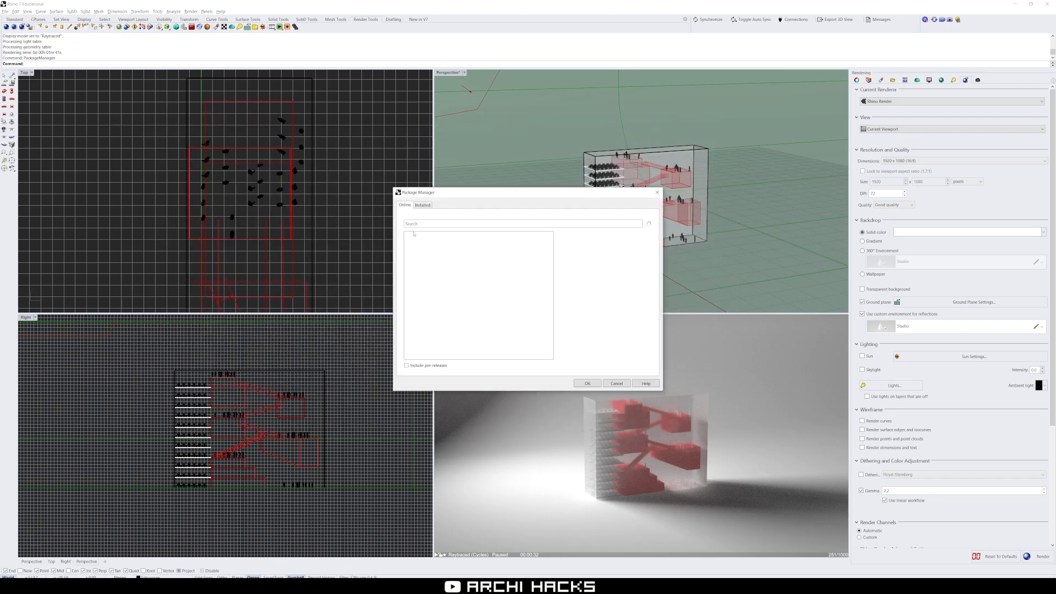
{"action": "left_click", "coordinate": [428, 224]}
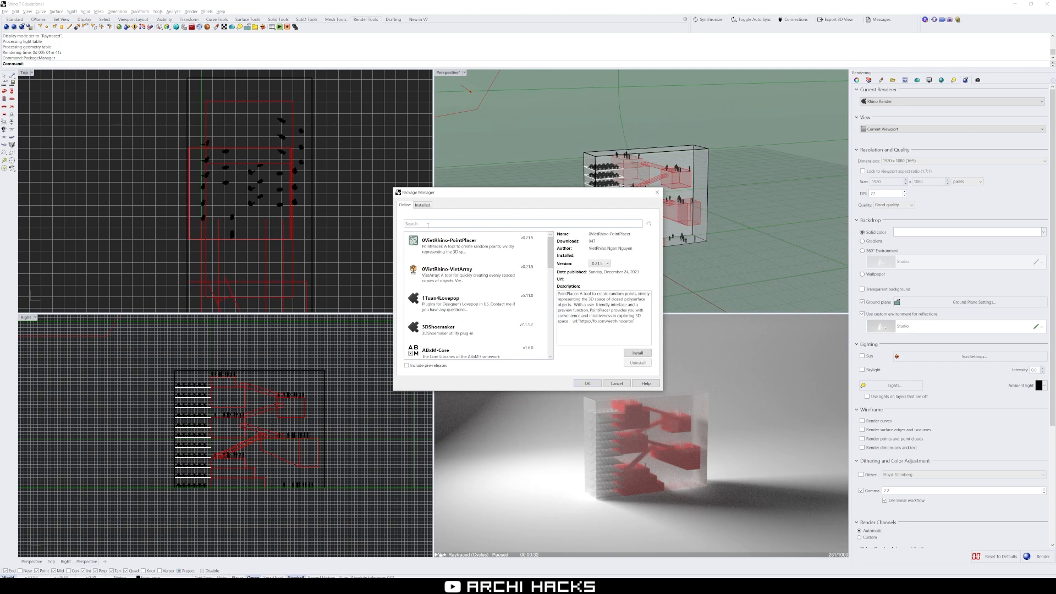
{"action": "type", "text": "denoiser"}
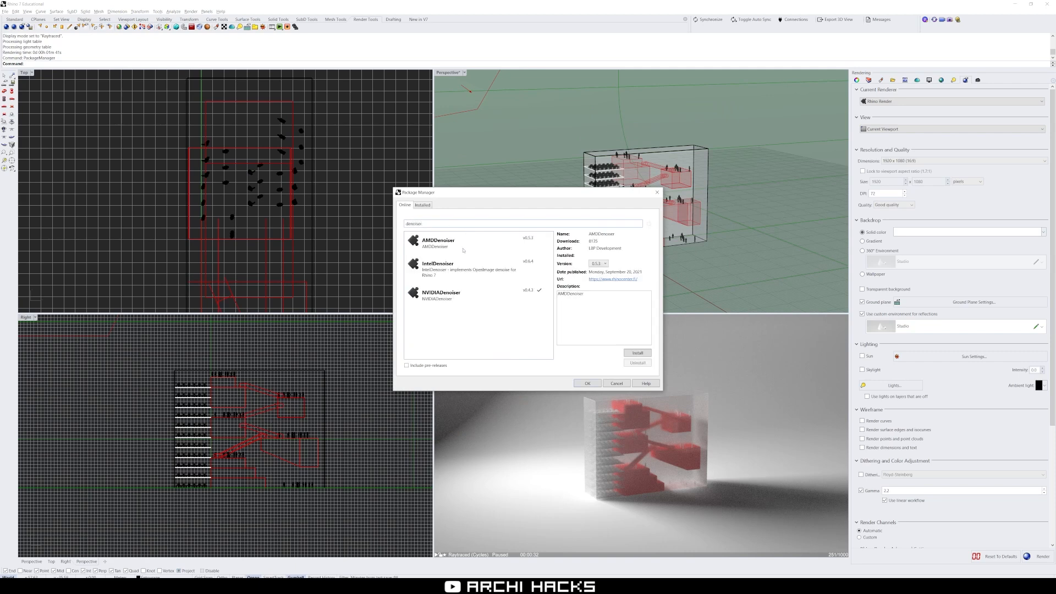
Step: Review the AMDDenoiser, IntelDenoiser and NVIDIADenoiser package entries and leave the Package Manager without installing anything
{"action": "left_click", "coordinate": [446, 247]}
{"action": "left_click", "coordinate": [441, 276]}
{"action": "left_click", "coordinate": [452, 296]}
{"action": "left_click", "coordinate": [450, 275]}
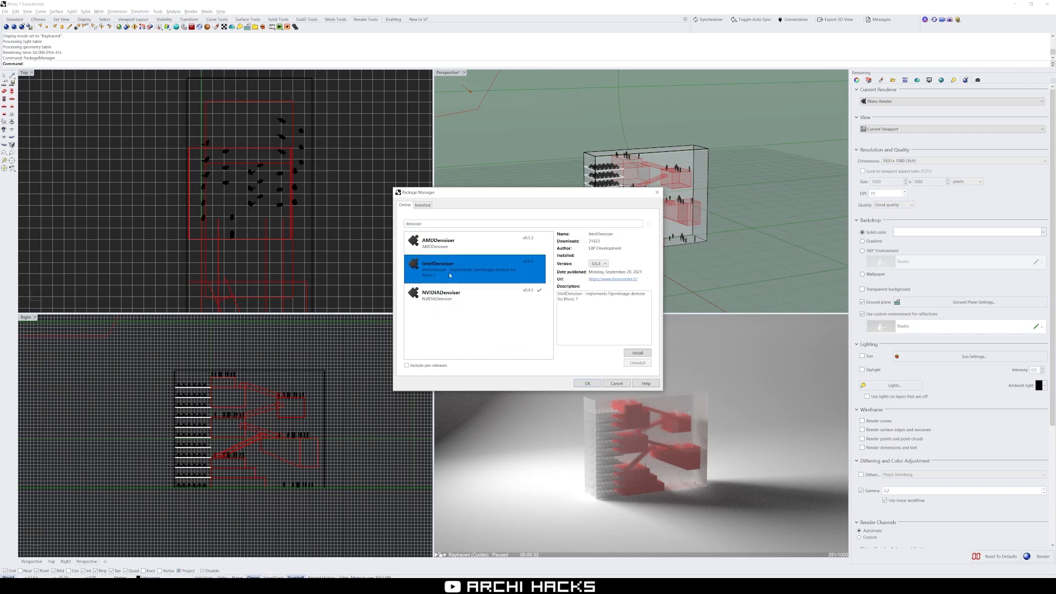
{"action": "left_click", "coordinate": [452, 246]}
{"action": "left_click", "coordinate": [458, 272]}
{"action": "left_click", "coordinate": [459, 294]}
{"action": "left_click", "coordinate": [459, 294], "text": "ctrl"}
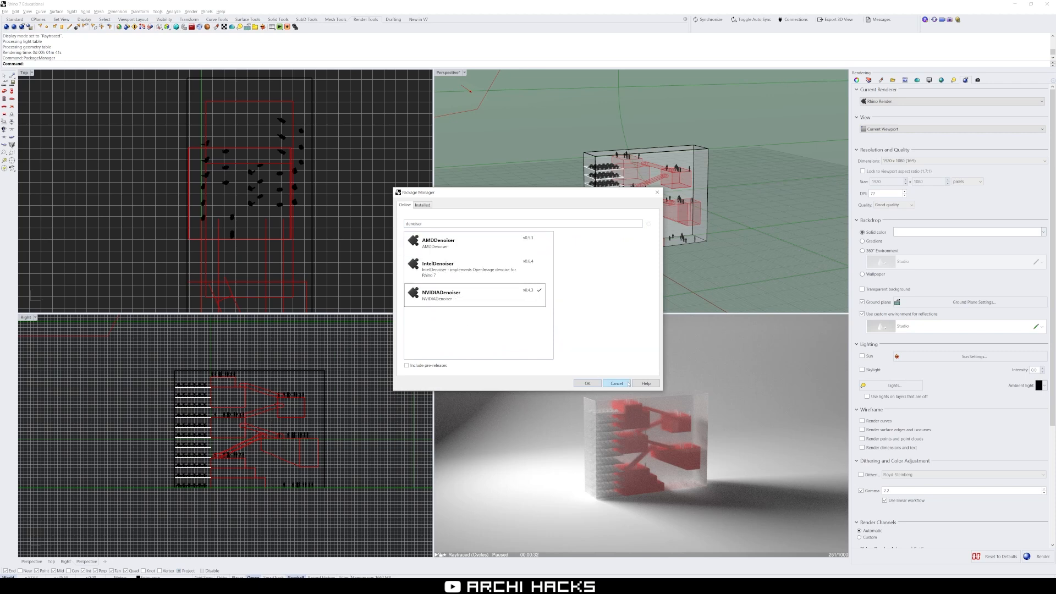
{"action": "left_click", "coordinate": [625, 386]}
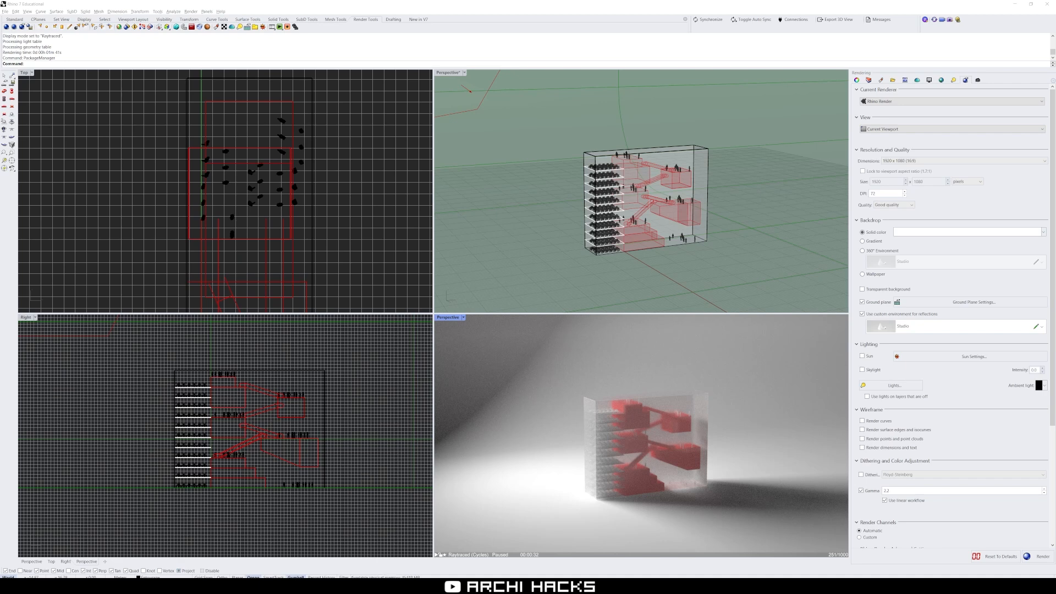
Step: Paste the floor slabs and facade mullions into the building and inspect them in the maximized ghosted Perspective viewport
{"action": "left_click", "coordinate": [693, 260]}
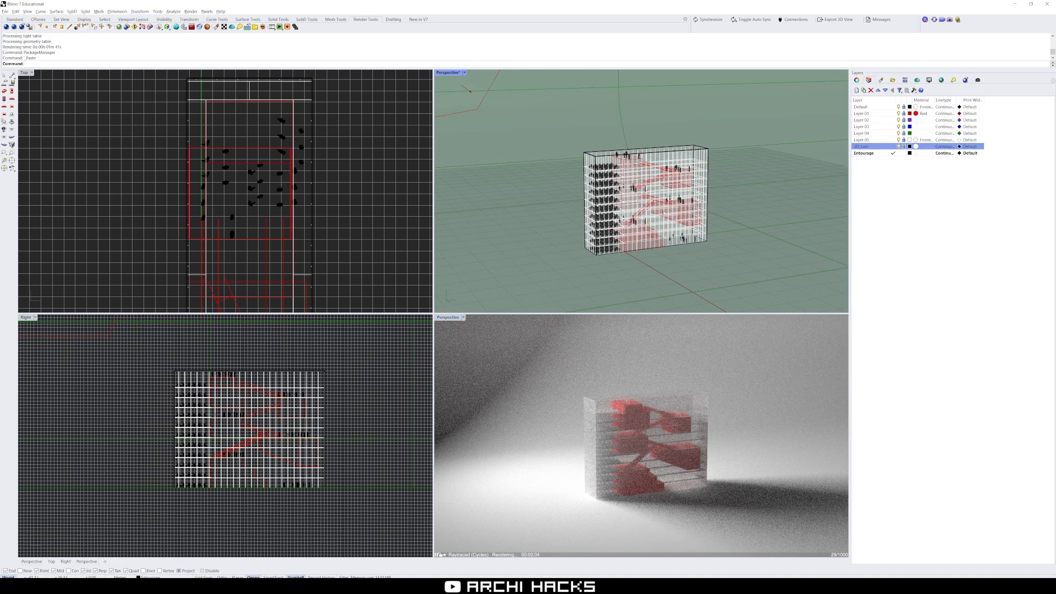
{"action": "scroll", "coordinate": [664, 214], "scroll_direction": "up", "scroll_amount": 5}
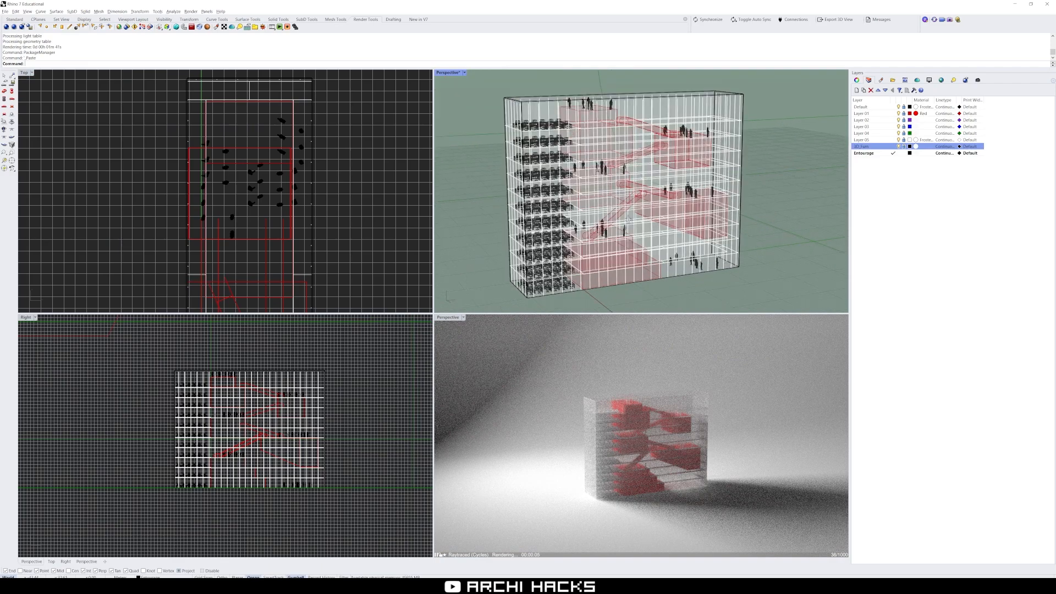
{"action": "key", "text": "ctrl+m"}
{"action": "scroll", "coordinate": [462, 326], "scroll_direction": "up", "scroll_amount": 8}
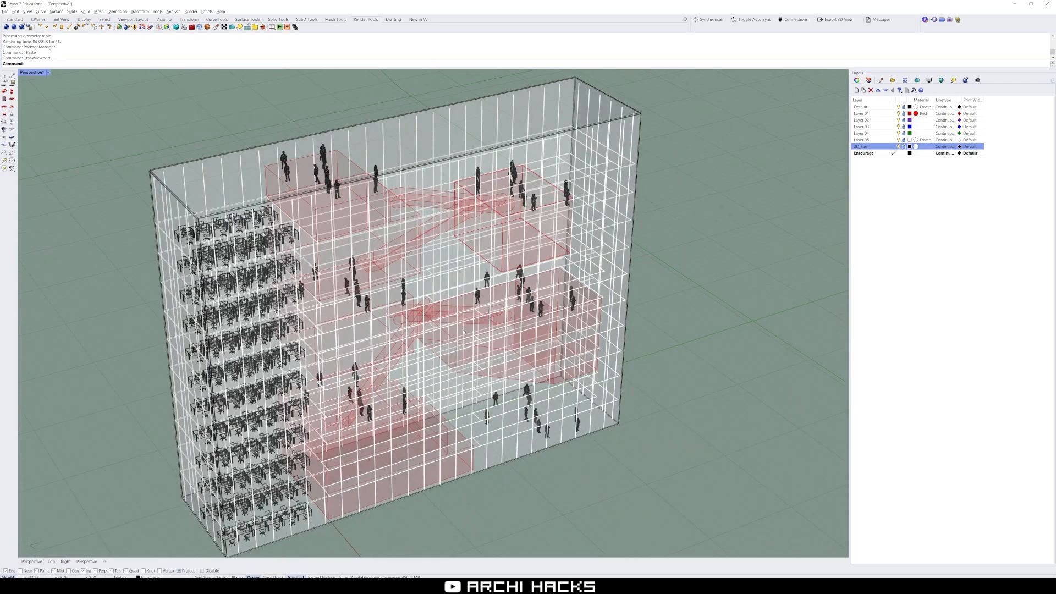
{"action": "scroll", "coordinate": [433, 344], "scroll_direction": "down", "scroll_amount": 10}
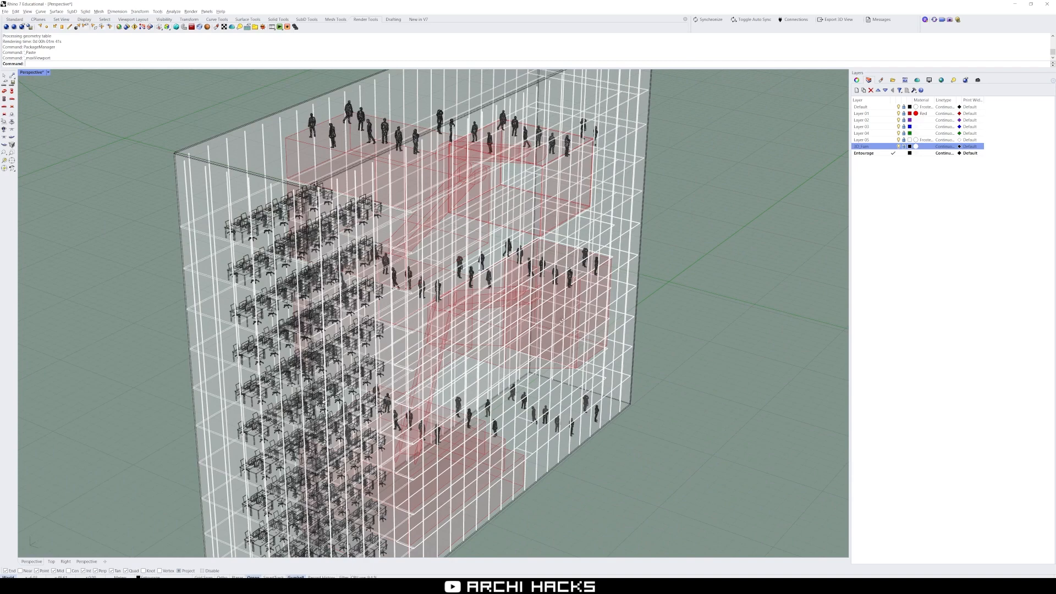
{"action": "right_click_drag", "start_coordinate": [562, 320], "coordinate": [541, 242]}
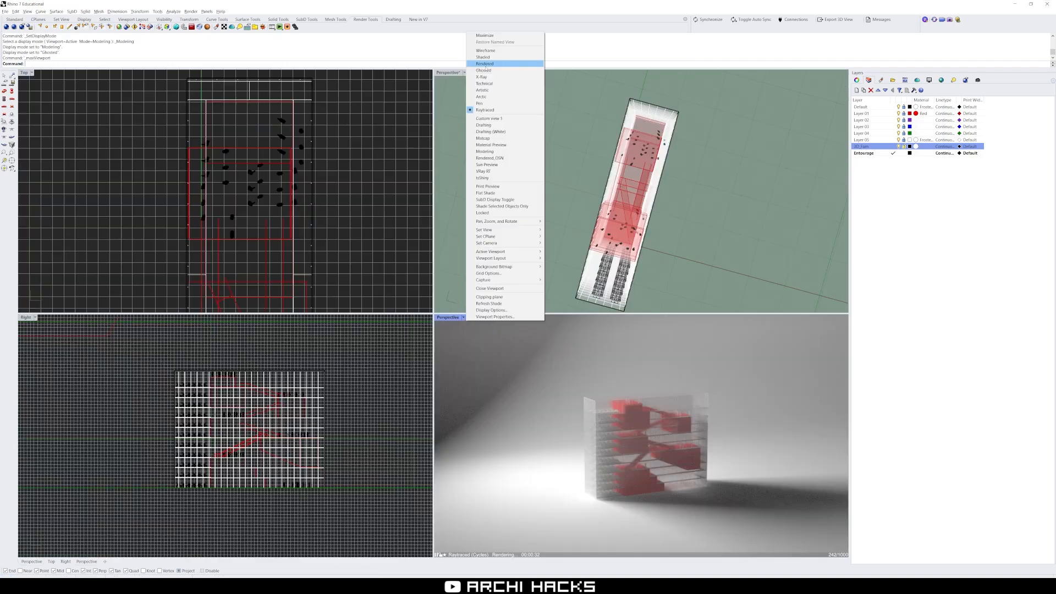
Step: Set the raytraced Perspective viewport to Rendered display mode and maximize it to inspect the floors, desks and people
{"action": "left_click", "coordinate": [485, 64]}
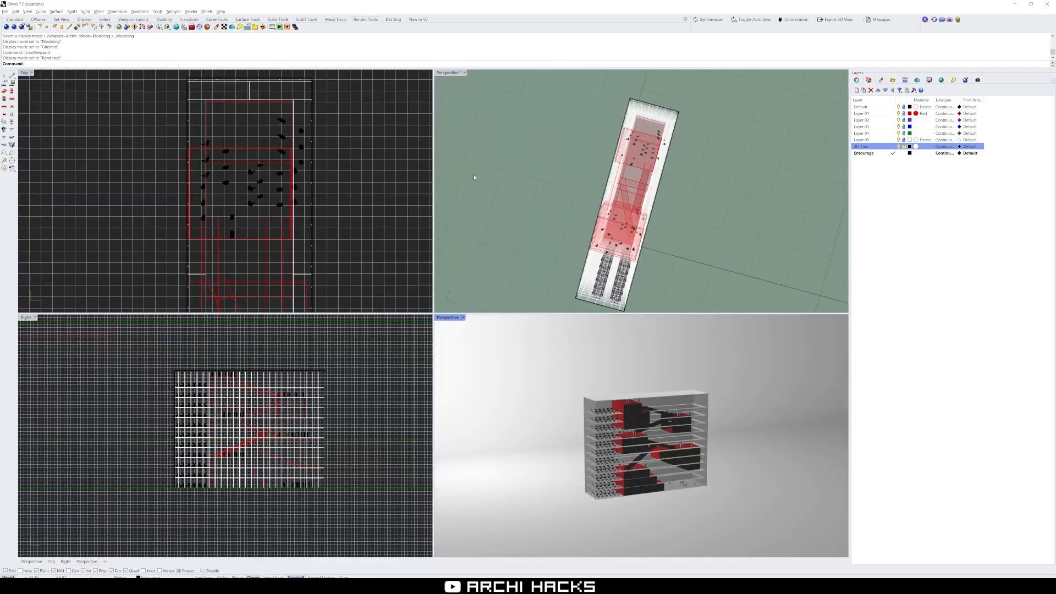
{"action": "double_click", "coordinate": [450, 318]}
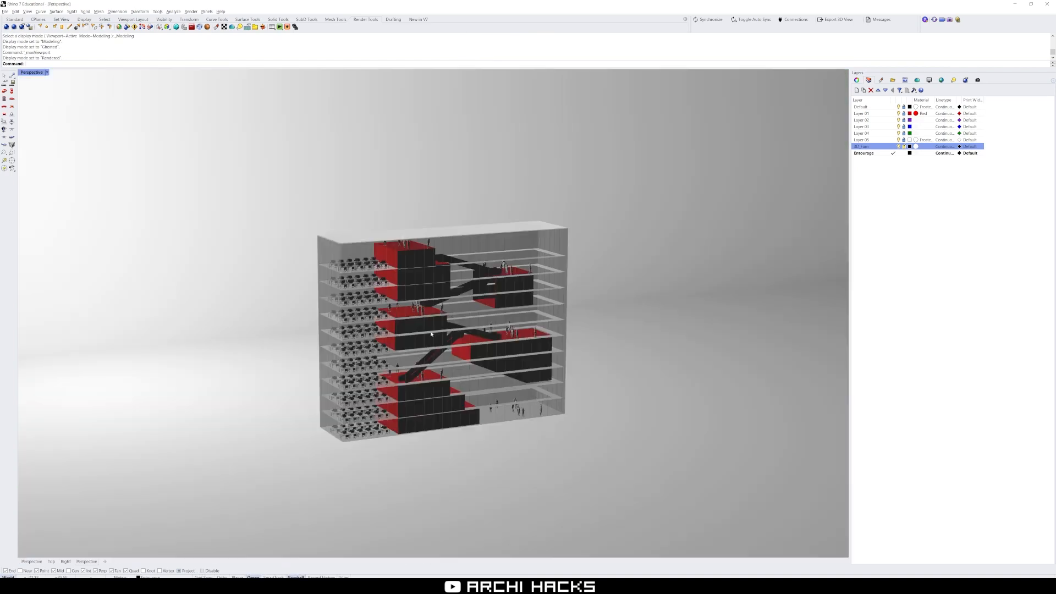
{"action": "right_click_drag", "start_coordinate": [431, 237], "coordinate": [448, 270]}
{"action": "scroll", "coordinate": [457, 281], "scroll_direction": "up", "scroll_amount": 4}
{"action": "scroll", "coordinate": [456, 281], "scroll_direction": "up", "scroll_amount": 6}
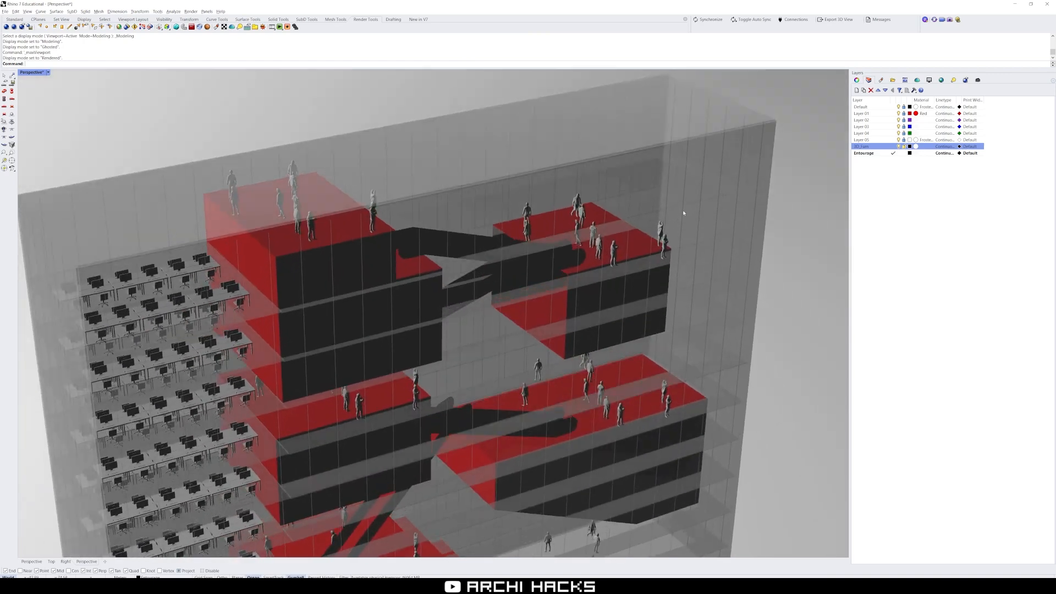
Step: Select the floor edges and facade mullions to examine them around the building, clear the selection, and return to the four-viewport layout
{"action": "left_click", "coordinate": [907, 141]}
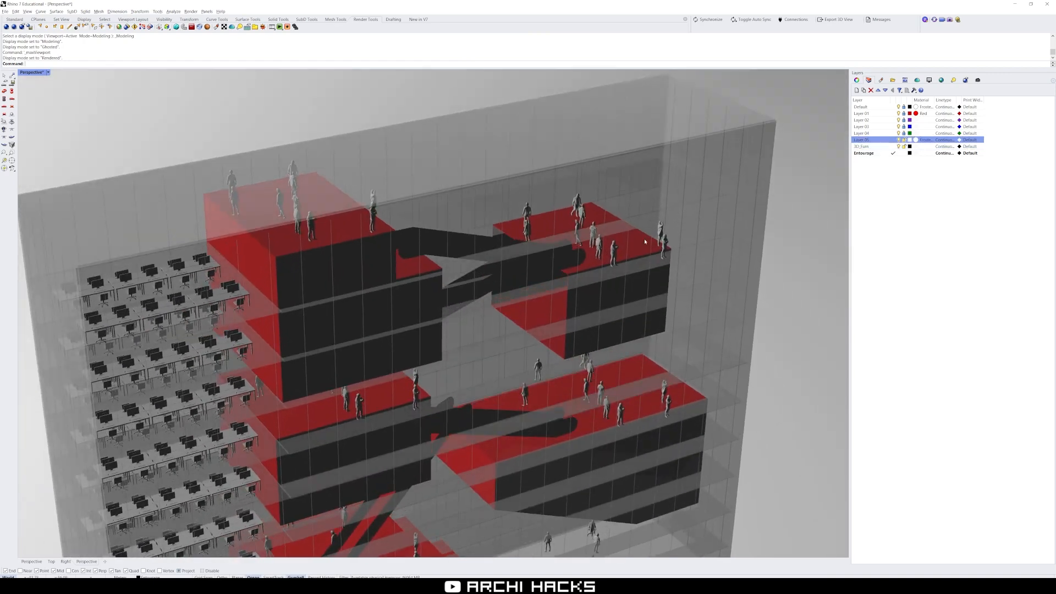
{"action": "left_click", "coordinate": [641, 264]}
{"action": "right_click_drag", "start_coordinate": [640, 274], "coordinate": [592, 281]}
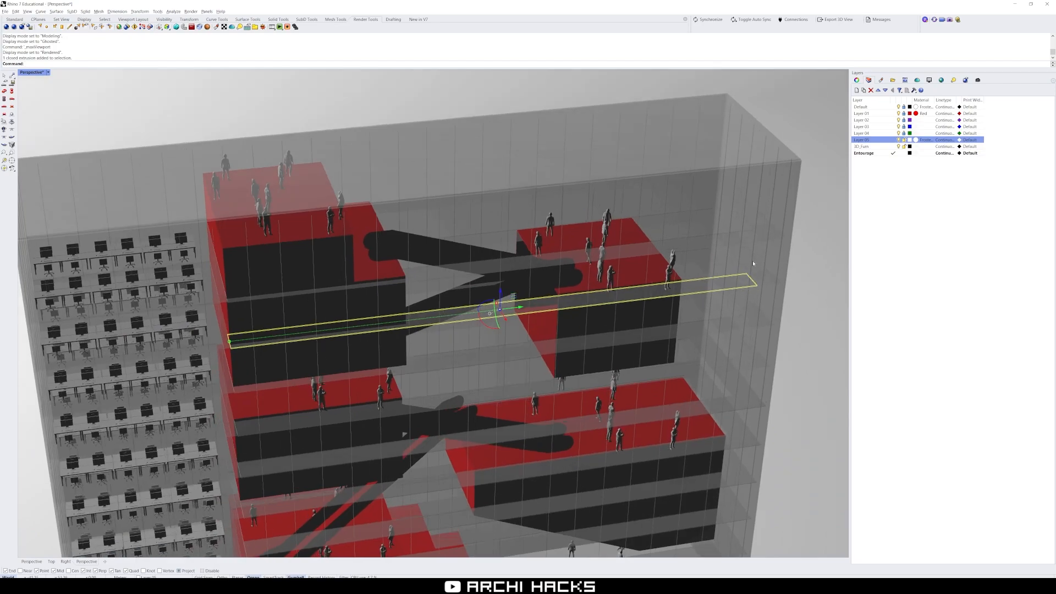
{"action": "left_click", "coordinate": [752, 262], "text": "shift"}
{"action": "left_click", "coordinate": [722, 248], "text": "shift"}
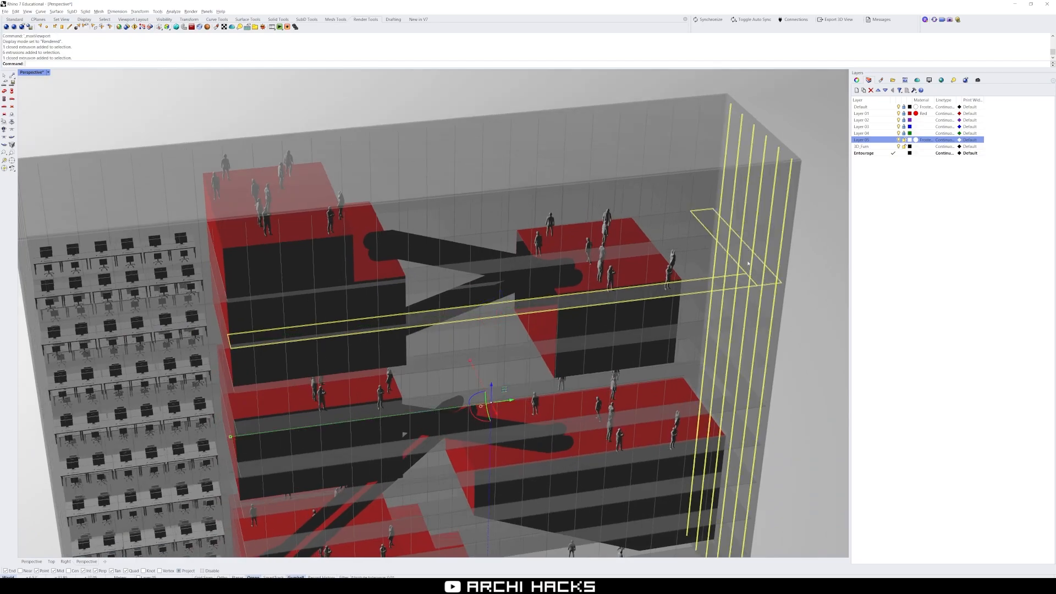
{"action": "left_click", "coordinate": [678, 222], "text": "shift"}
{"action": "right_click_drag", "start_coordinate": [694, 305], "coordinate": [651, 289]}
{"action": "scroll", "coordinate": [641, 297], "scroll_direction": "down", "scroll_amount": 8}
{"action": "right_click_drag", "start_coordinate": [508, 357], "coordinate": [611, 437]}
{"action": "scroll", "coordinate": [566, 353], "scroll_direction": "up", "scroll_amount": 6}
{"action": "key", "text": "Escape"}
{"action": "scroll", "coordinate": [548, 382], "scroll_direction": "down", "scroll_amount": 5}
{"action": "key", "text": "ctrl+m"}
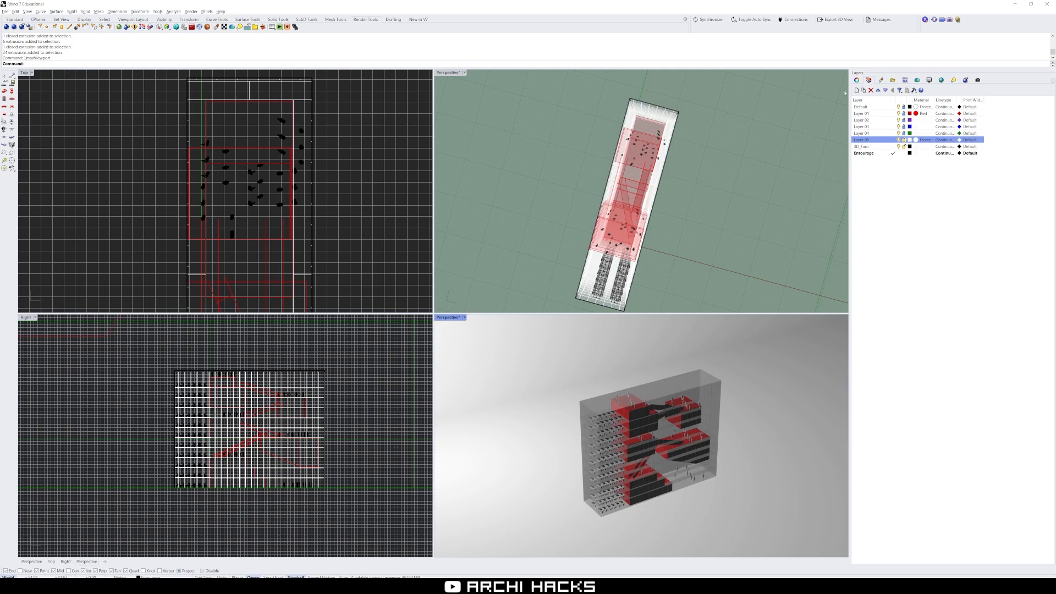
Step: Restore the saved Perspective named view, choose new output dimensions in the rendering settings, and render the viewport
{"action": "left_click", "coordinate": [978, 80]}
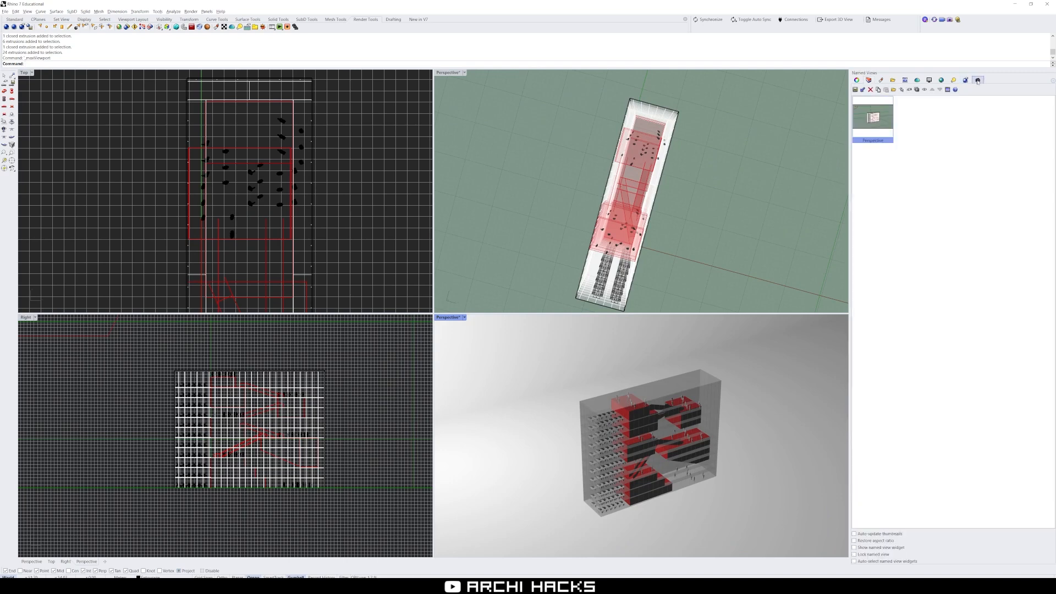
{"action": "double_click", "coordinate": [880, 126]}
{"action": "left_click", "coordinate": [965, 80]}
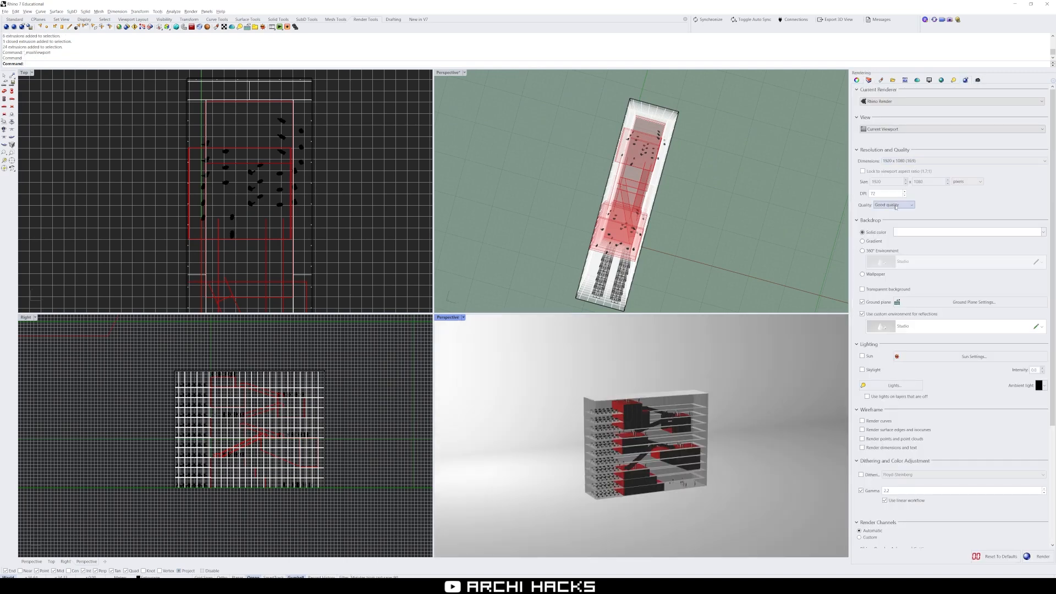
{"action": "left_click", "coordinate": [907, 161]}
{"action": "left_click", "coordinate": [903, 243]}
{"action": "left_click", "coordinate": [1036, 556]}
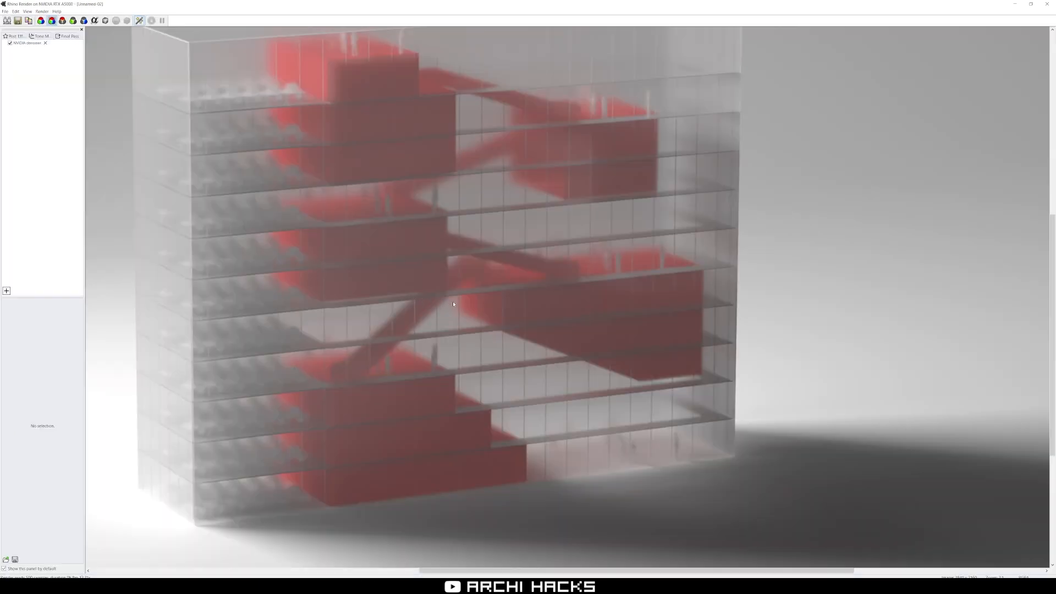
Step: Examine the floor slabs, mullions and red blocks in the denoised render, both as a whole and up close
{"action": "scroll", "coordinate": [454, 304], "scroll_direction": "down", "scroll_amount": 2}
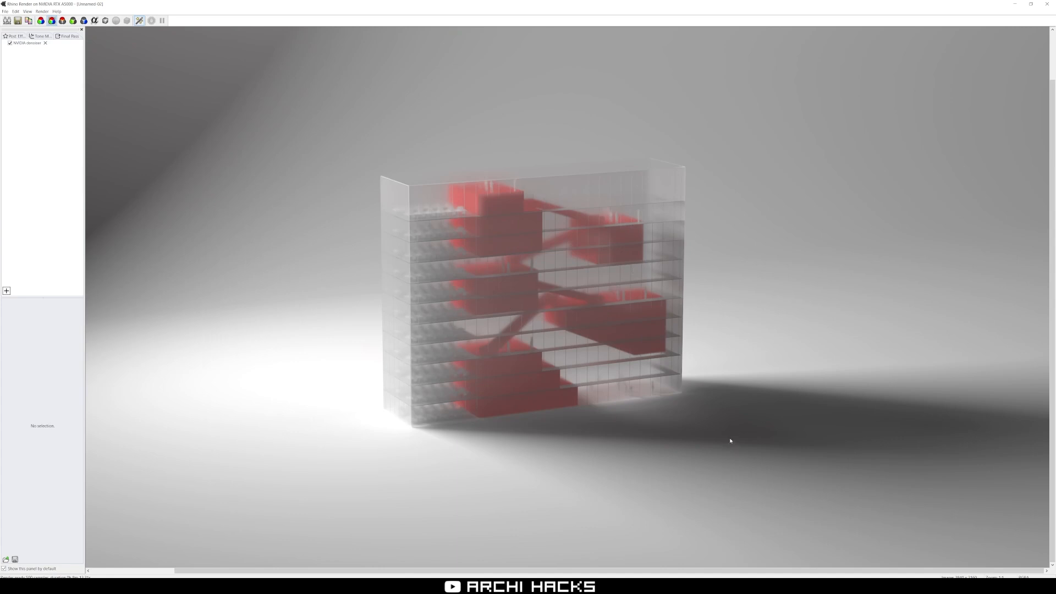
{"action": "scroll", "coordinate": [569, 391], "scroll_direction": "up", "scroll_amount": 2}
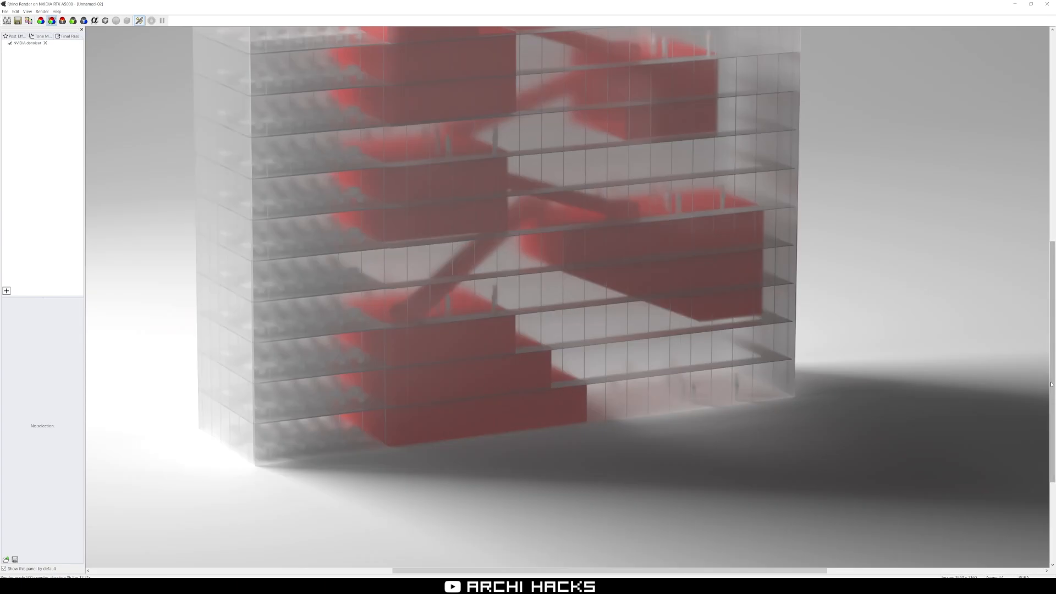
{"action": "left_click_drag", "start_coordinate": [1054, 377], "coordinate": [1054, 335]}
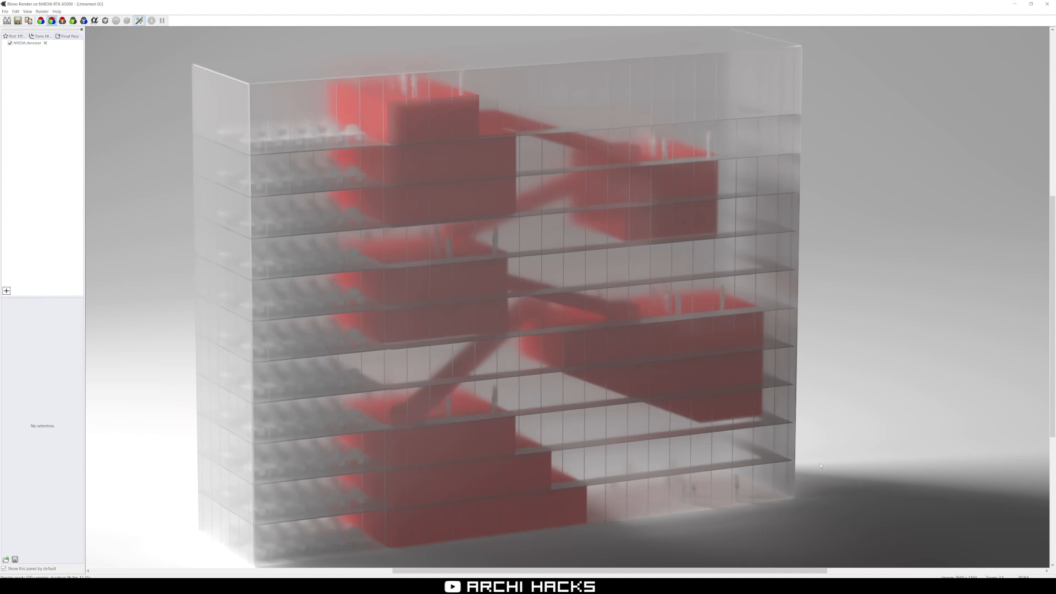
{"action": "scroll", "coordinate": [524, 253], "scroll_direction": "down", "scroll_amount": 3}
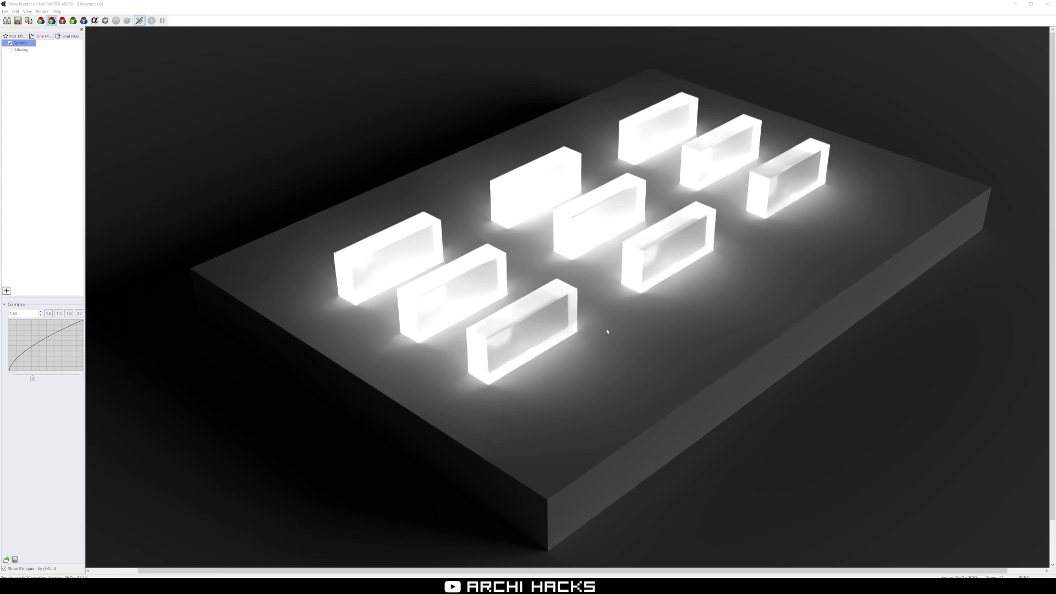
Step: Examine the render of the glowing glass boxes on the dark base at different magnifications
{"action": "scroll", "coordinate": [592, 291], "scroll_direction": "down", "scroll_amount": 2}
{"action": "scroll", "coordinate": [548, 275], "scroll_direction": "up", "scroll_amount": 2}
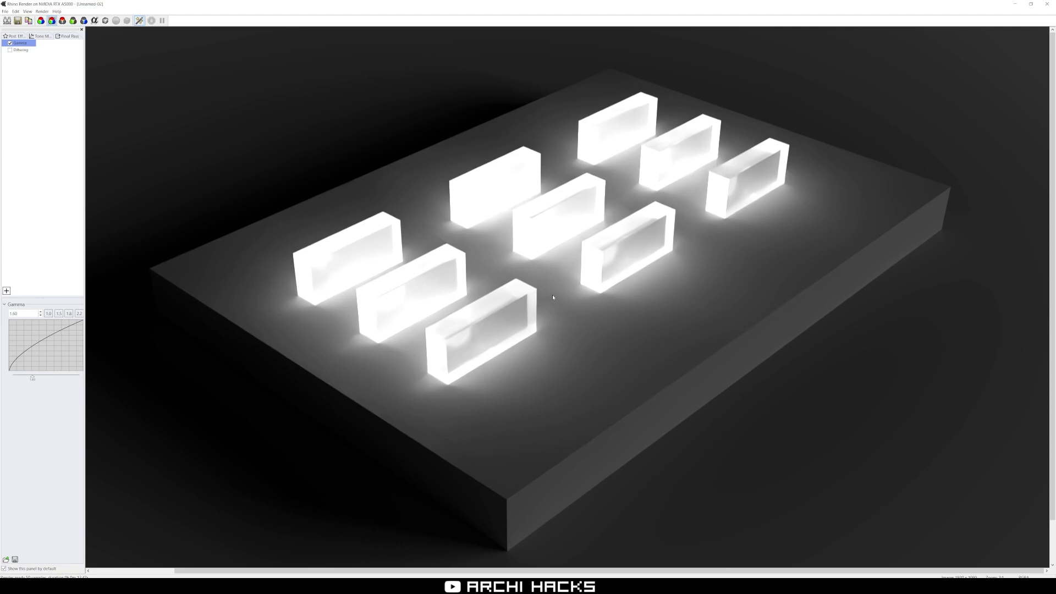
{"action": "scroll", "coordinate": [567, 262], "scroll_direction": "down", "scroll_amount": 2}
{"action": "scroll", "coordinate": [569, 254], "scroll_direction": "up", "scroll_amount": 2}
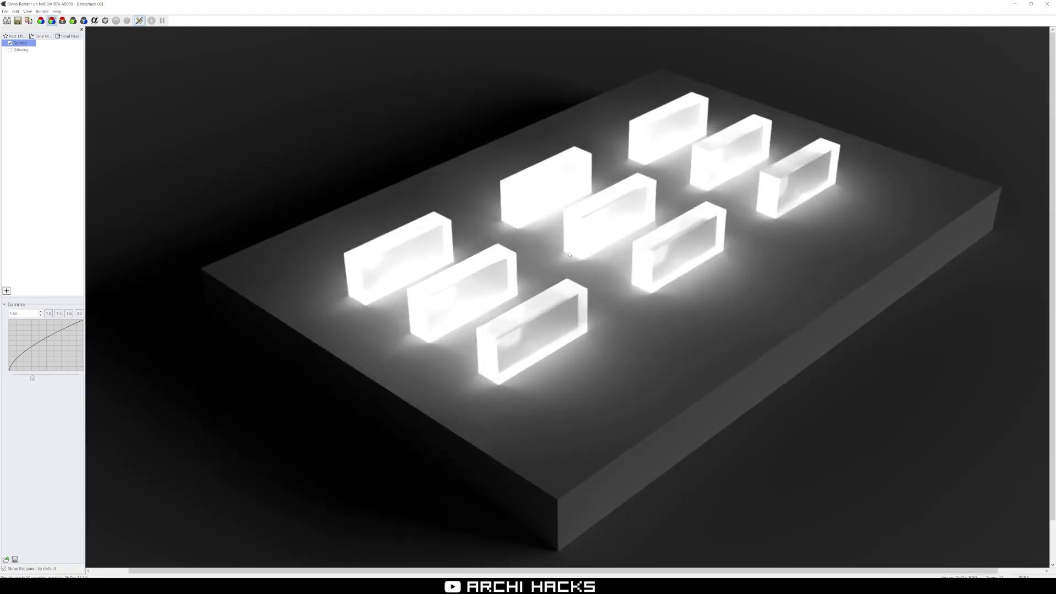